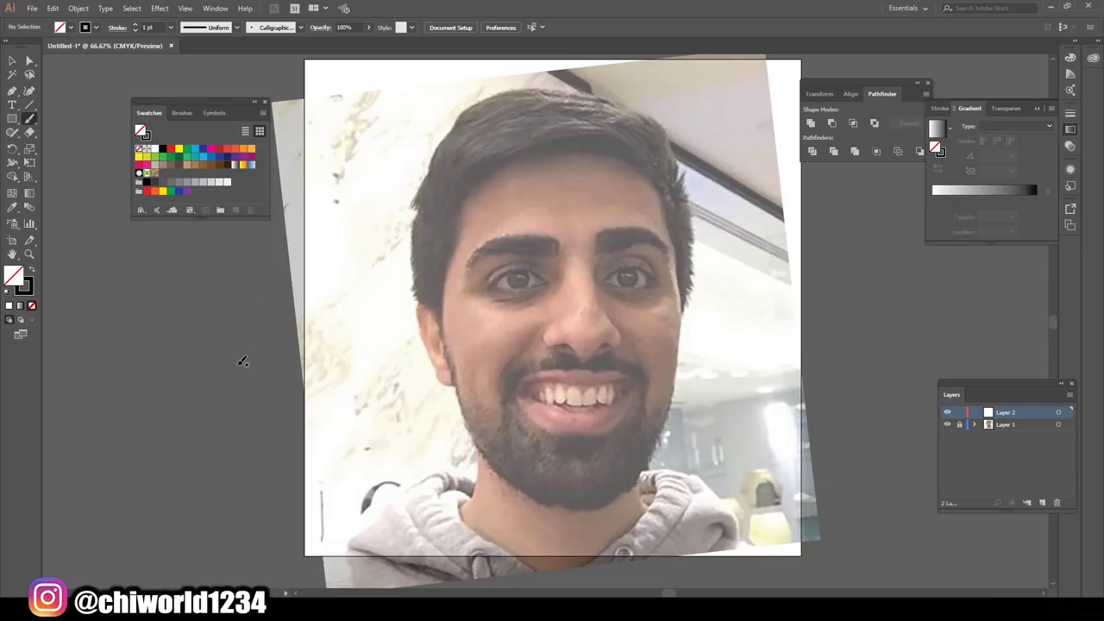
- Trace the nose tip, both nostrils and the nose bridge with black calligraphic strokes
{"action": "scroll", "coordinate": [592, 342], "scroll_direction": "up", "scroll_amount": 4}
{"action": "left_click_drag", "start_coordinate": [573, 451], "coordinate": [706, 420]}
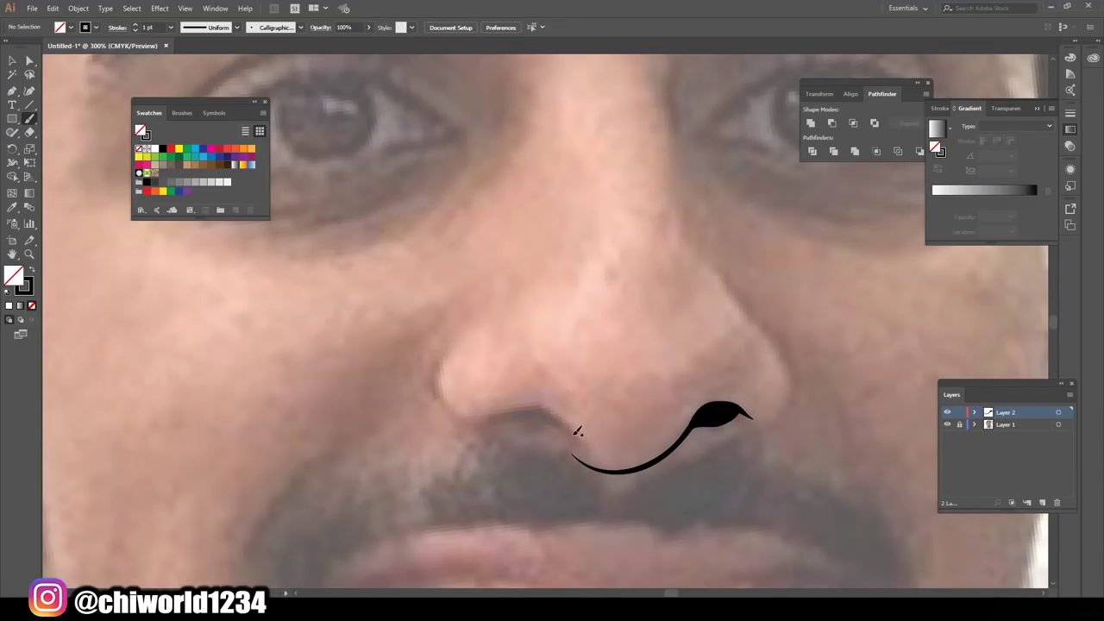
{"action": "mouse_move", "coordinate": [581, 441]}
{"action": "left_mouse_down"}
{"action": "mouse_move", "coordinate": [498, 415]}
{"action": "mouse_move", "coordinate": [481, 307]}
{"action": "left_mouse_up"}
{"action": "mouse_move", "coordinate": [720, 437]}
{"action": "left_mouse_down"}
{"action": "mouse_move", "coordinate": [789, 390]}
{"action": "mouse_move", "coordinate": [746, 317]}
{"action": "left_mouse_up"}
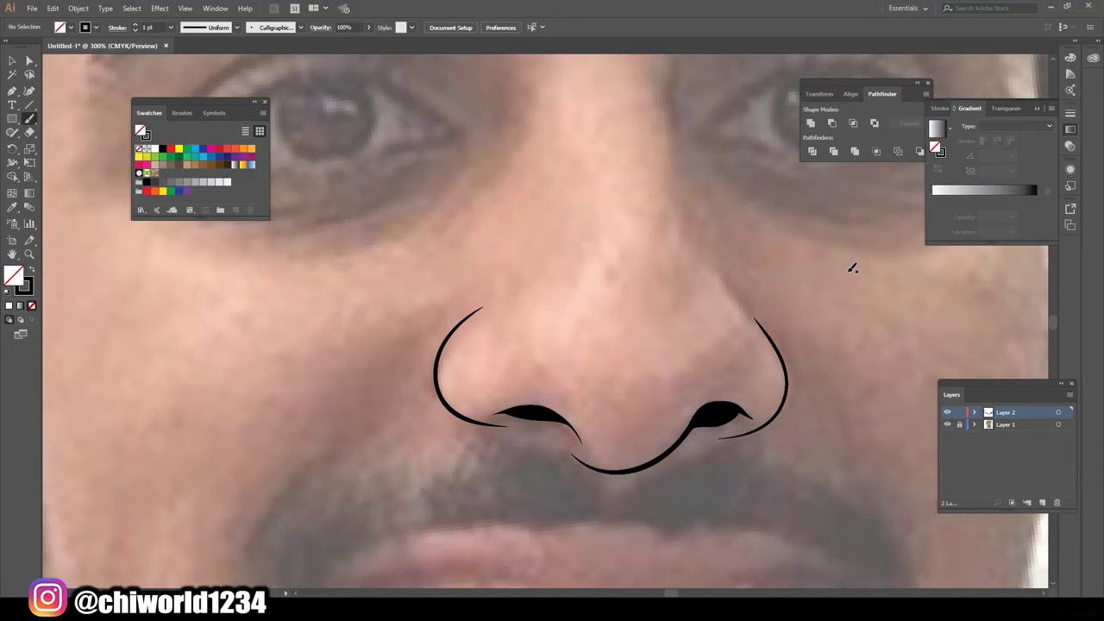
{"action": "key", "text": "ctrl+minus"}
{"action": "mouse_move", "coordinate": [682, 384]}
{"action": "left_mouse_down"}
{"action": "mouse_move", "coordinate": [639, 296]}
{"action": "mouse_move", "coordinate": [640, 308]}
{"action": "mouse_move", "coordinate": [647, 175]}
{"action": "left_mouse_up"}
{"action": "key", "text": "ctrl+z"}
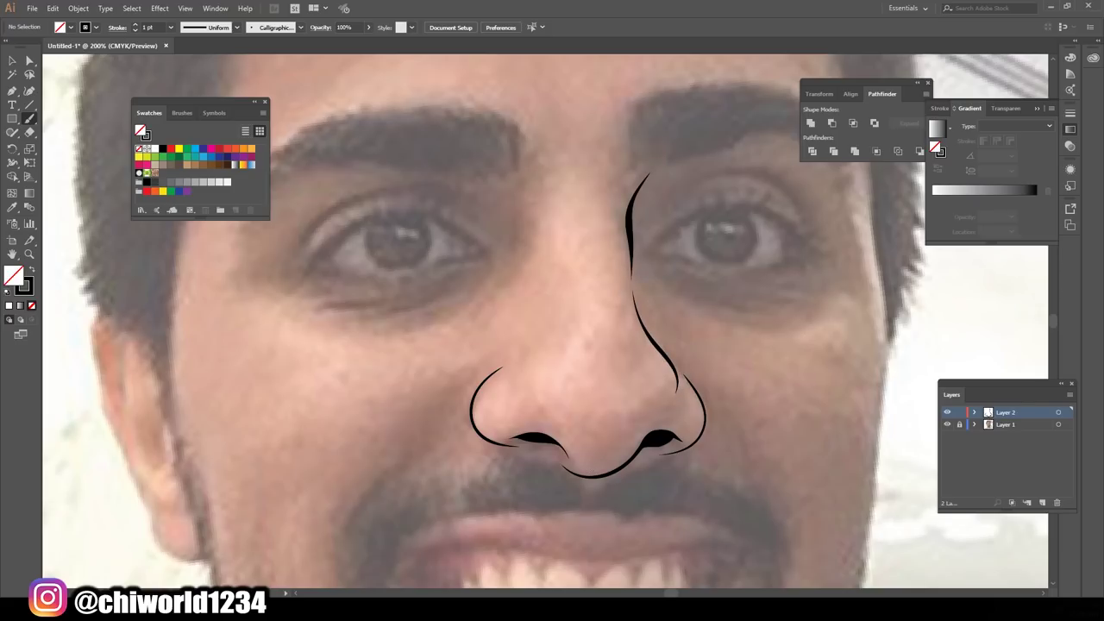
{"action": "left_click_drag", "start_coordinate": [457, 453], "coordinate": [483, 495]}
- Outline both eyes with their creases, thick upper lids and lower lids
{"action": "left_click_drag", "start_coordinate": [326, 287], "coordinate": [501, 263]}
{"action": "left_click_drag", "start_coordinate": [671, 259], "coordinate": [828, 255]}
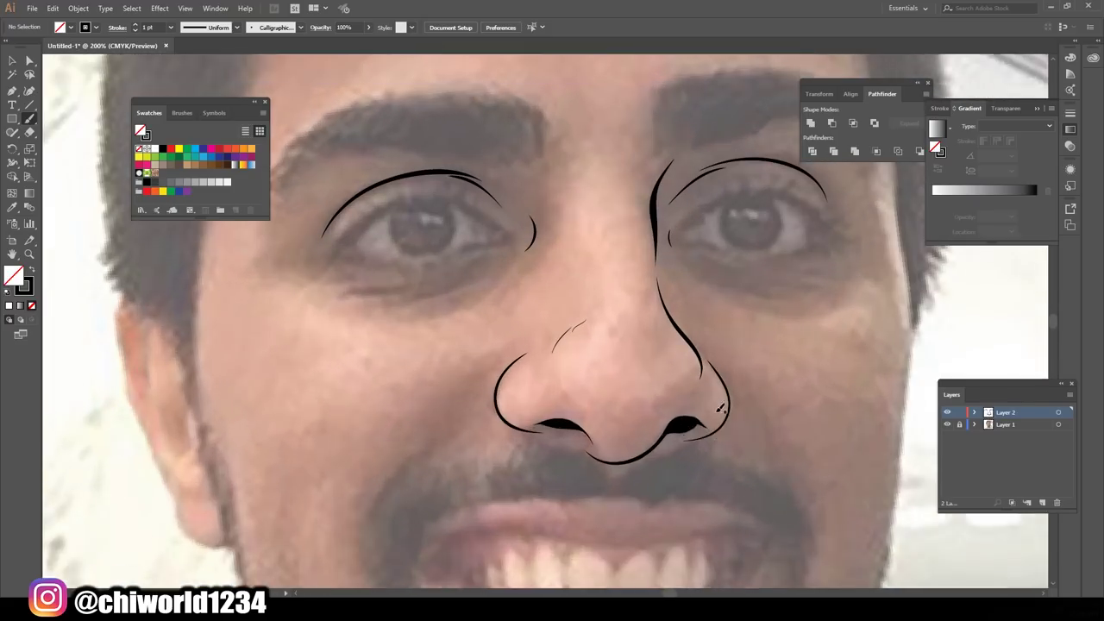
{"action": "mouse_move", "coordinate": [321, 333]}
{"action": "left_mouse_down"}
{"action": "mouse_move", "coordinate": [470, 273]}
{"action": "mouse_move", "coordinate": [507, 304]}
{"action": "left_mouse_up"}
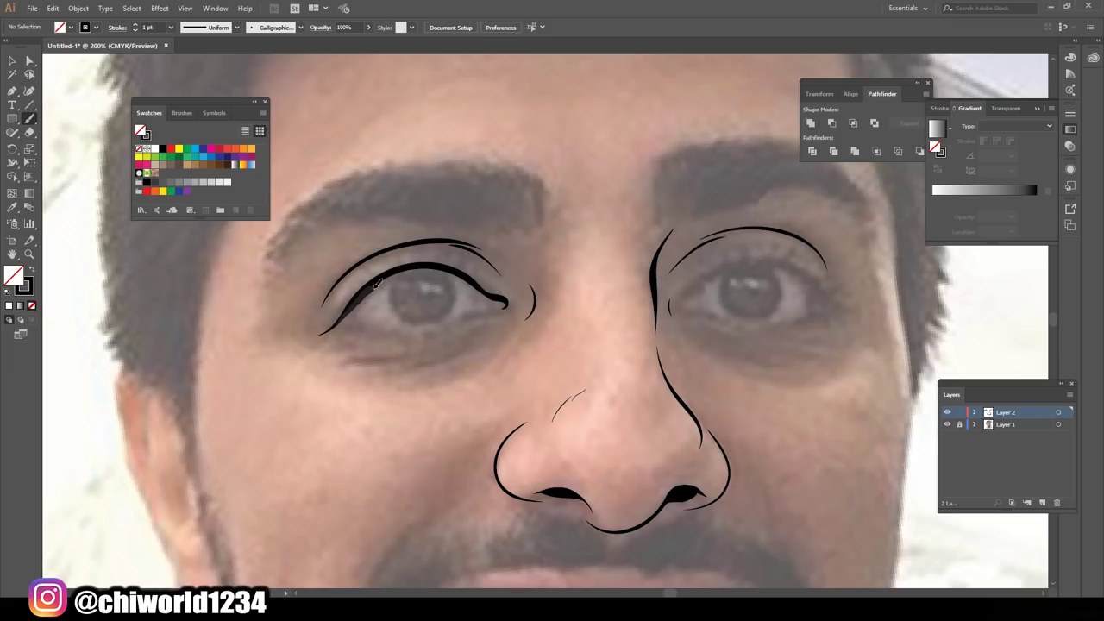
{"action": "left_click_drag", "start_coordinate": [677, 304], "coordinate": [854, 309]}
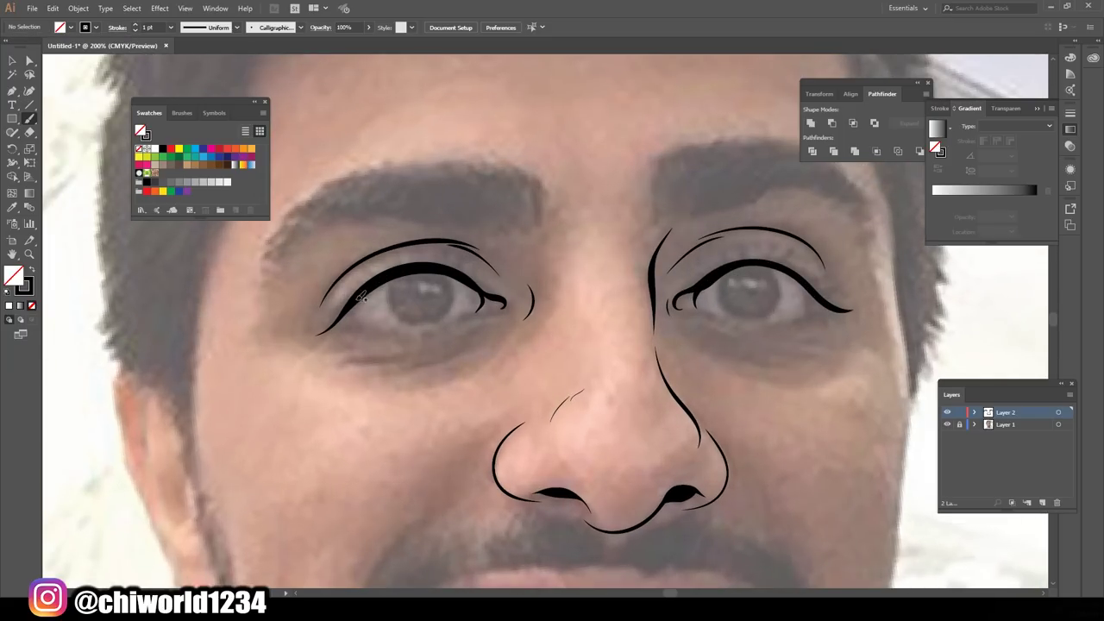
{"action": "left_click_drag", "start_coordinate": [342, 318], "coordinate": [504, 302]}
{"action": "mouse_move", "coordinate": [823, 310]}
{"action": "left_mouse_down"}
{"action": "mouse_move", "coordinate": [687, 308]}
{"action": "mouse_move", "coordinate": [770, 354]}
{"action": "left_mouse_up"}
- Draw the mouth and the upper lip line
{"action": "left_click_drag", "start_coordinate": [423, 354], "coordinate": [511, 307]}
{"action": "scroll", "coordinate": [511, 306], "scroll_direction": "down", "scroll_amount": 5}
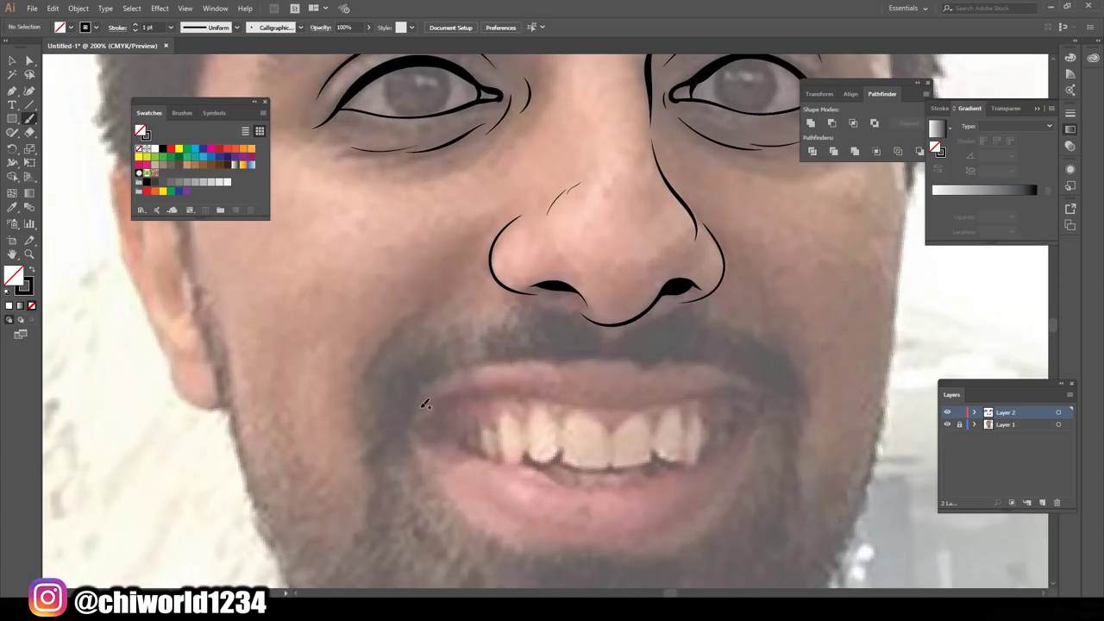
{"action": "left_click_drag", "start_coordinate": [421, 399], "coordinate": [768, 405]}
{"action": "left_click_drag", "start_coordinate": [423, 392], "coordinate": [763, 398]}
{"action": "key", "text": "ctrl+minus"}
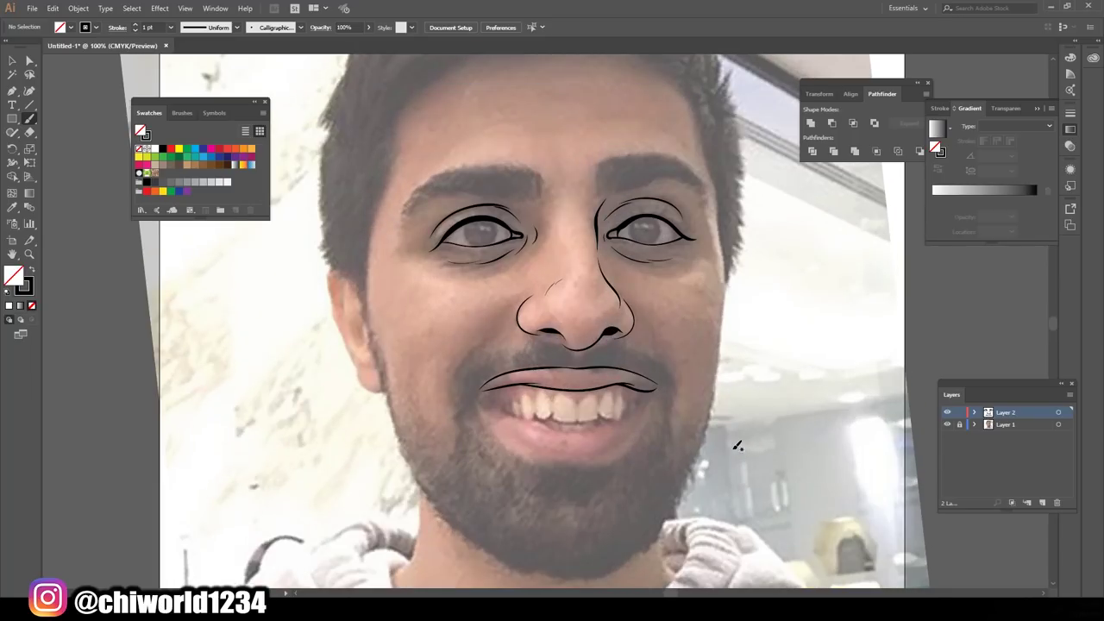
- Trace the jawline along both sides of the face and the ear outline
{"action": "left_click_drag", "start_coordinate": [657, 528], "coordinate": [714, 161]}
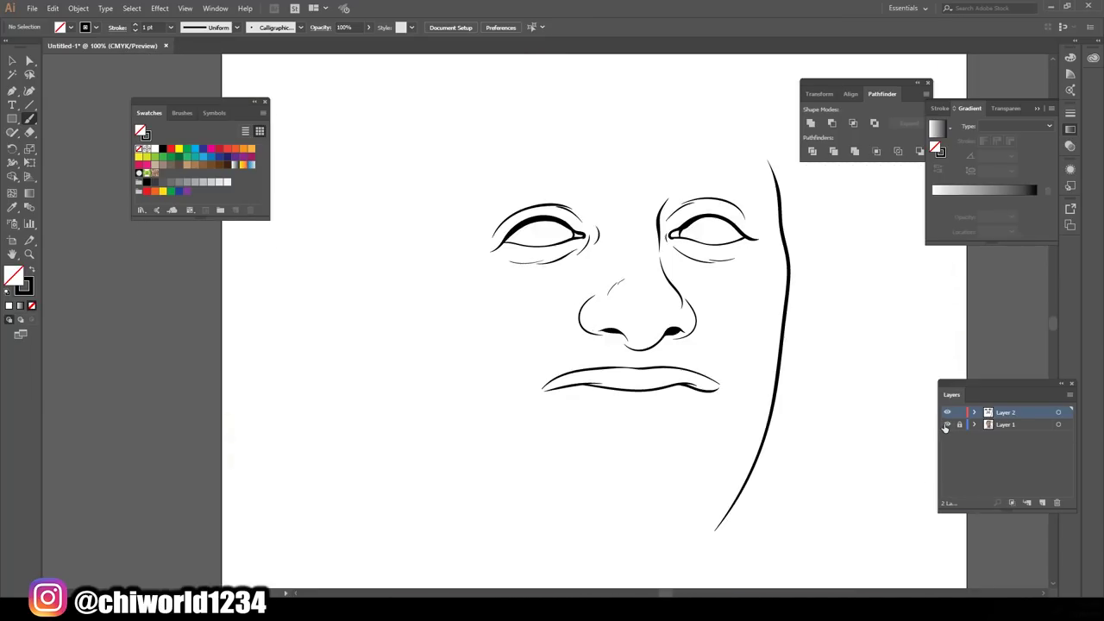
{"action": "key", "text": "ctrl+plus"}
{"action": "mouse_move", "coordinate": [323, 284]}
{"action": "left_mouse_down"}
{"action": "mouse_move", "coordinate": [578, 521]}
{"action": "mouse_move", "coordinate": [734, 469]}
{"action": "left_mouse_up"}
{"action": "scroll", "coordinate": [733, 469], "scroll_direction": "up", "scroll_amount": 5}
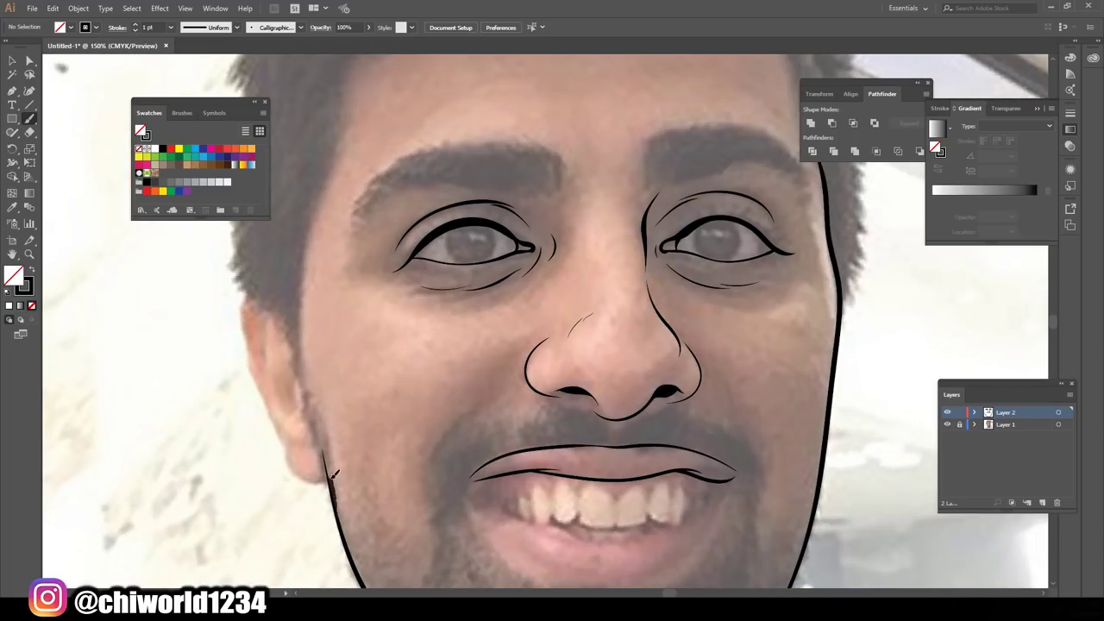
{"action": "left_click_drag", "start_coordinate": [330, 483], "coordinate": [253, 291]}
{"action": "key", "text": "ctrl+0"}
- Draw closed black-filled pencil shapes for the eye irises
{"action": "left_click_drag", "start_coordinate": [12, 132], "coordinate": [52, 141]}
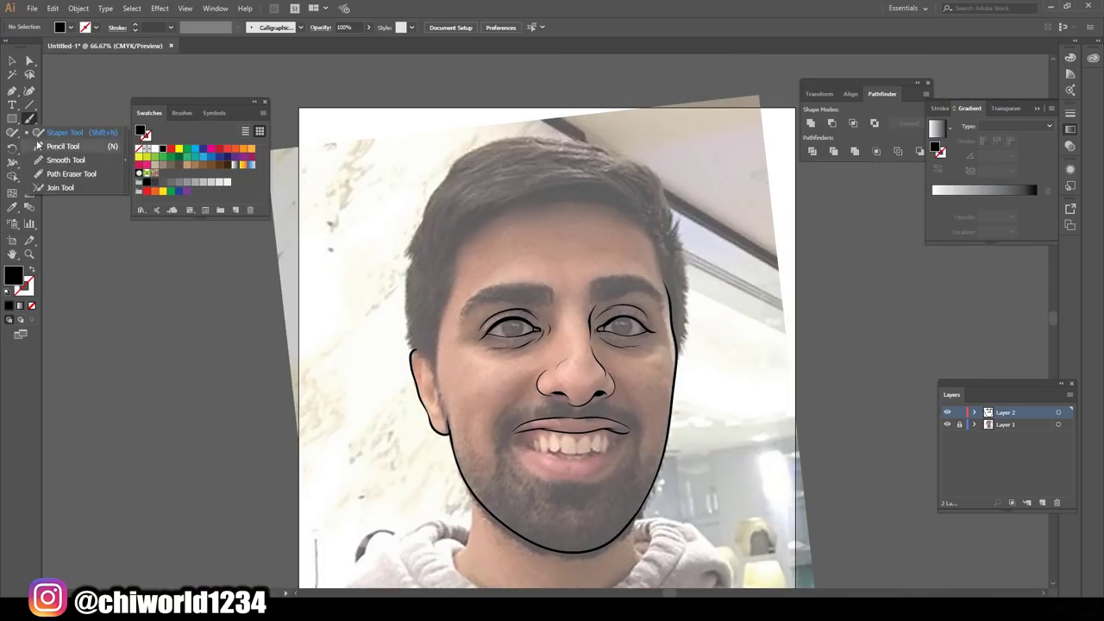
{"action": "scroll", "coordinate": [610, 388], "scroll_direction": "up", "scroll_amount": 5}
{"action": "left_click_drag", "start_coordinate": [606, 446], "coordinate": [609, 358]}
{"action": "left_click_drag", "start_coordinate": [615, 446], "coordinate": [608, 446]}
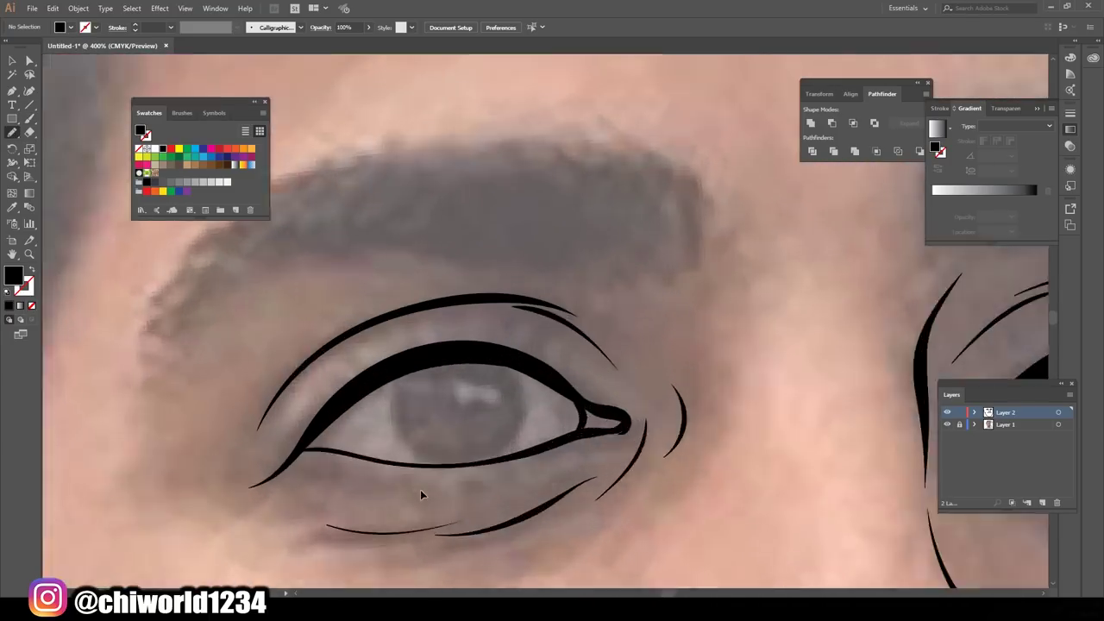
{"action": "scroll", "coordinate": [419, 493], "scroll_direction": "up", "scroll_amount": 2}
{"action": "scroll", "coordinate": [507, 337], "scroll_direction": "down", "scroll_amount": 3}
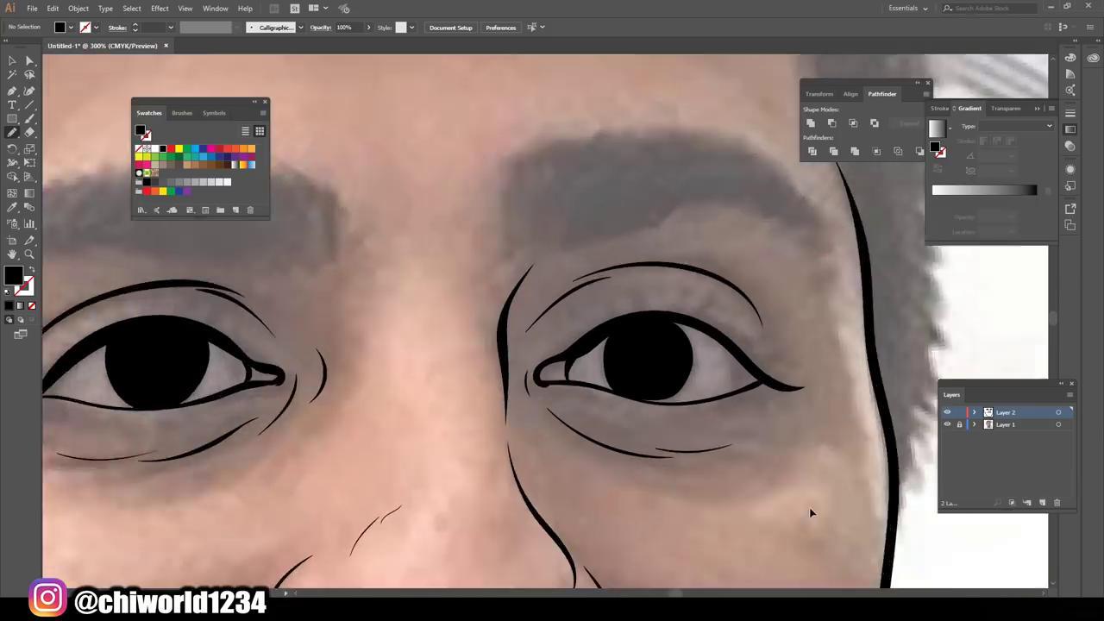
{"action": "scroll", "coordinate": [629, 358], "scroll_direction": "up", "scroll_amount": 3}
{"action": "left_click_drag", "start_coordinate": [663, 483], "coordinate": [762, 371]}
{"action": "scroll", "coordinate": [624, 505], "scroll_direction": "down", "scroll_amount": 3}
{"action": "scroll", "coordinate": [750, 296], "scroll_direction": "up", "scroll_amount": 1}
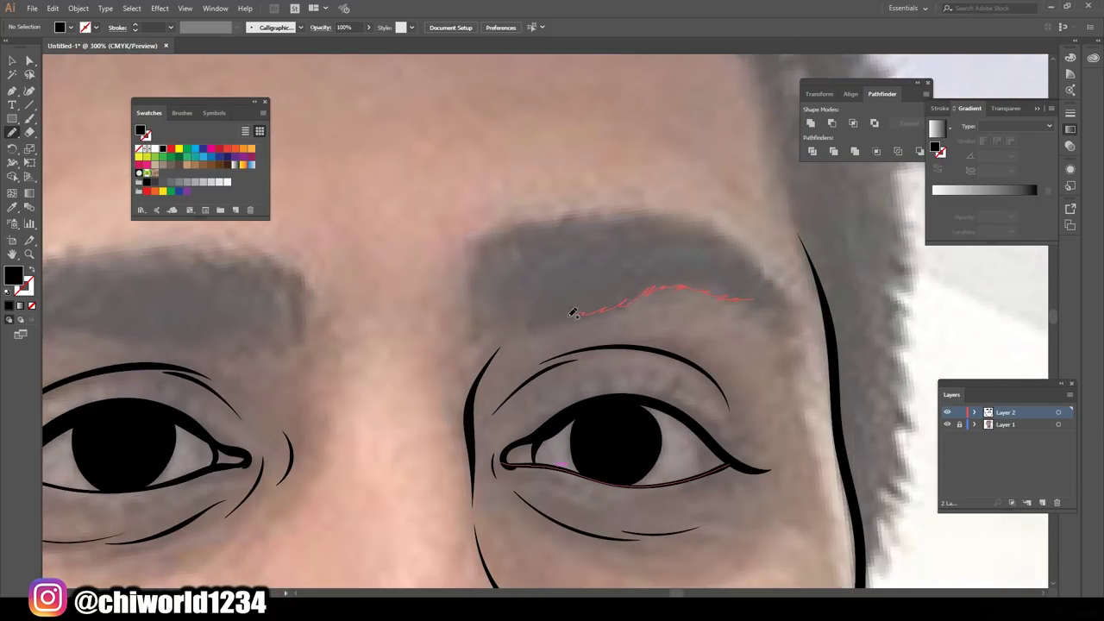
- Fill both eyebrows, including their inner ends, with solid black
{"action": "left_click_drag", "start_coordinate": [772, 277], "coordinate": [757, 295]}
{"action": "scroll", "coordinate": [757, 295], "scroll_direction": "down", "scroll_amount": 1}
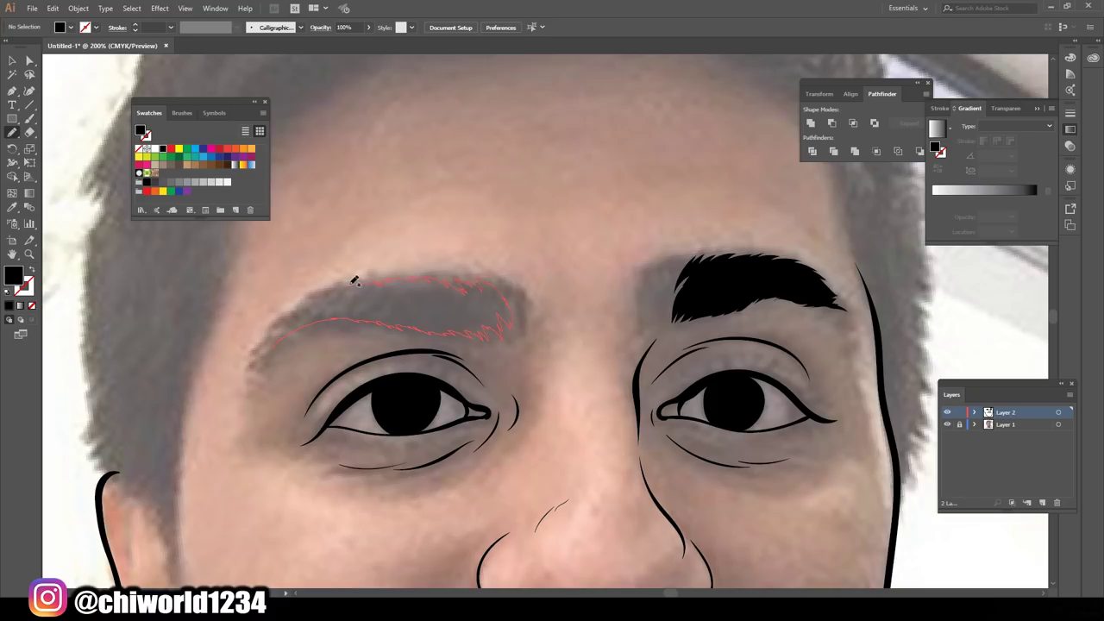
{"action": "left_click_drag", "start_coordinate": [354, 281], "coordinate": [263, 341]}
{"action": "scroll", "coordinate": [753, 552], "scroll_direction": "right", "scroll_amount": 1}
{"action": "left_click_drag", "start_coordinate": [647, 302], "coordinate": [635, 262]}
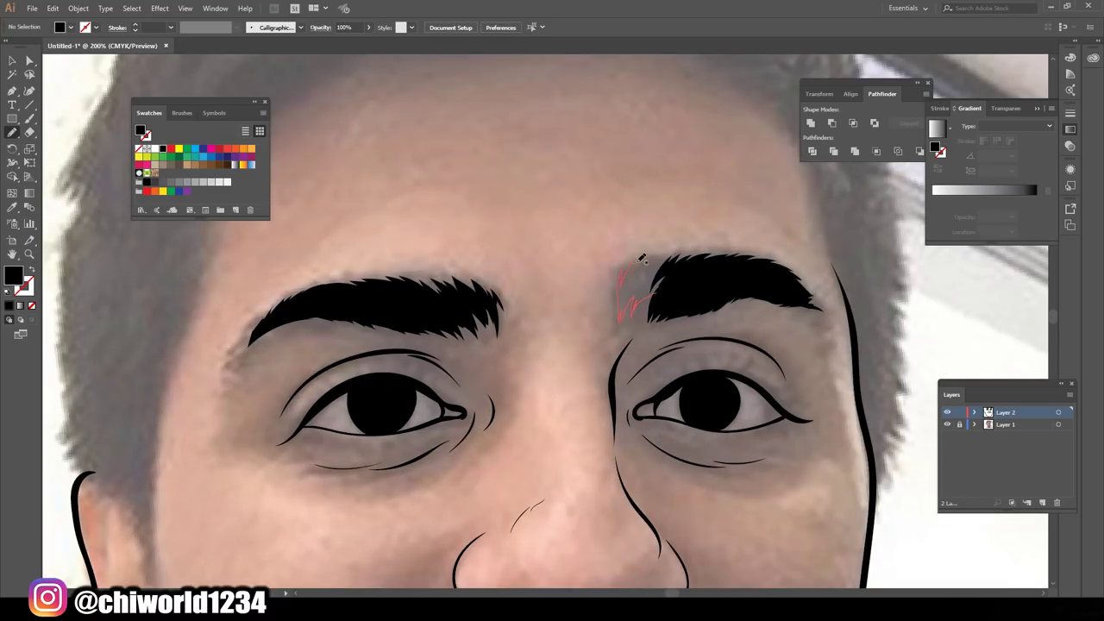
{"action": "scroll", "coordinate": [636, 455], "scroll_direction": "down", "scroll_amount": 3}
{"action": "scroll", "coordinate": [804, 451], "scroll_direction": "up", "scroll_amount": 4}
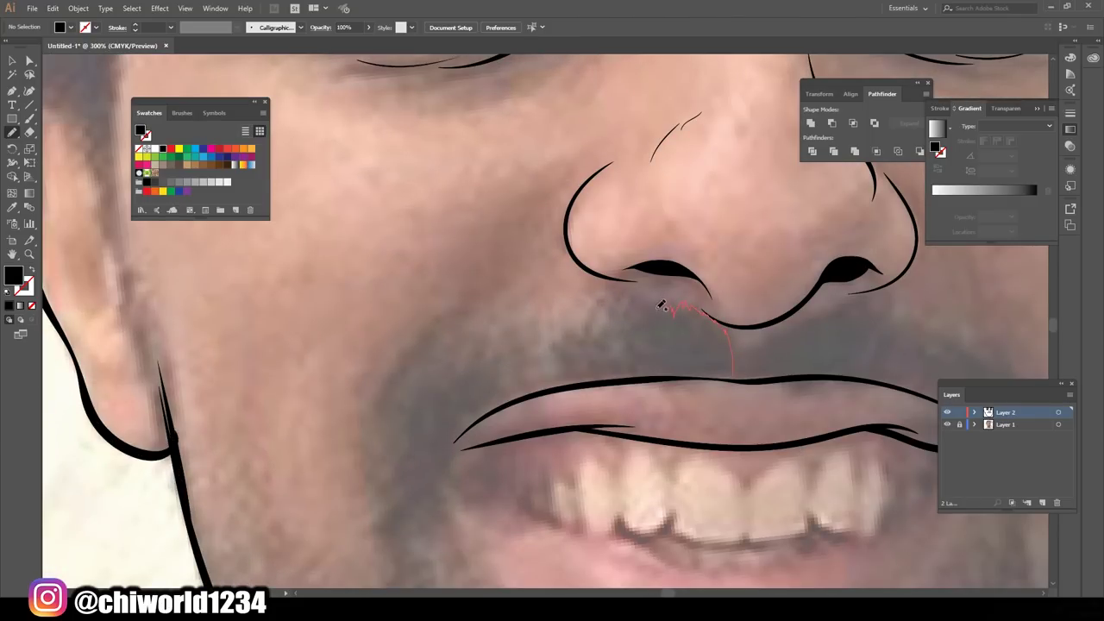
- Fill the left half of the mustache and the gap between its halves in black
{"action": "mouse_move", "coordinate": [684, 371]}
{"action": "left_mouse_down"}
{"action": "mouse_move", "coordinate": [733, 379]}
{"action": "mouse_move", "coordinate": [570, 388]}
{"action": "left_mouse_up"}
{"action": "scroll", "coordinate": [616, 402], "scroll_direction": "down", "scroll_amount": 4}
{"action": "scroll", "coordinate": [593, 342], "scroll_direction": "up", "scroll_amount": 5}
{"action": "left_click_drag", "start_coordinate": [539, 328], "coordinate": [534, 333]}
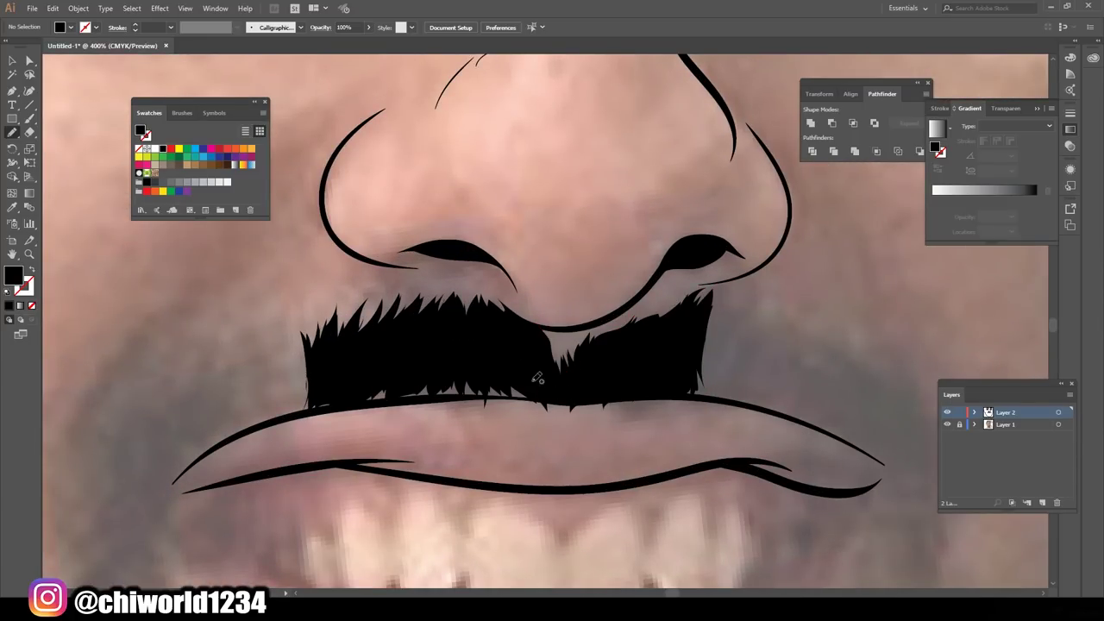
{"action": "scroll", "coordinate": [510, 496], "scroll_direction": "down", "scroll_amount": 4}
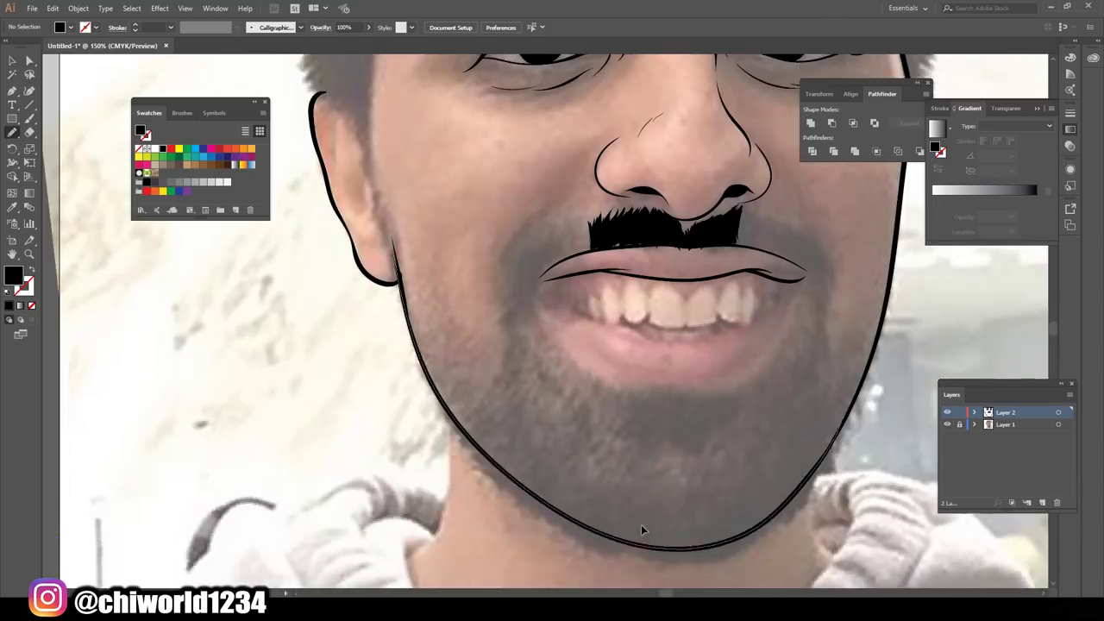
{"action": "scroll", "coordinate": [646, 529], "scroll_direction": "up", "scroll_amount": 3}
- Draw a solid black chin beard and extend the mustache to its right corner
{"action": "mouse_move", "coordinate": [688, 393]}
{"action": "left_mouse_down"}
{"action": "mouse_move", "coordinate": [669, 363]}
{"action": "mouse_move", "coordinate": [602, 362]}
{"action": "left_mouse_up"}
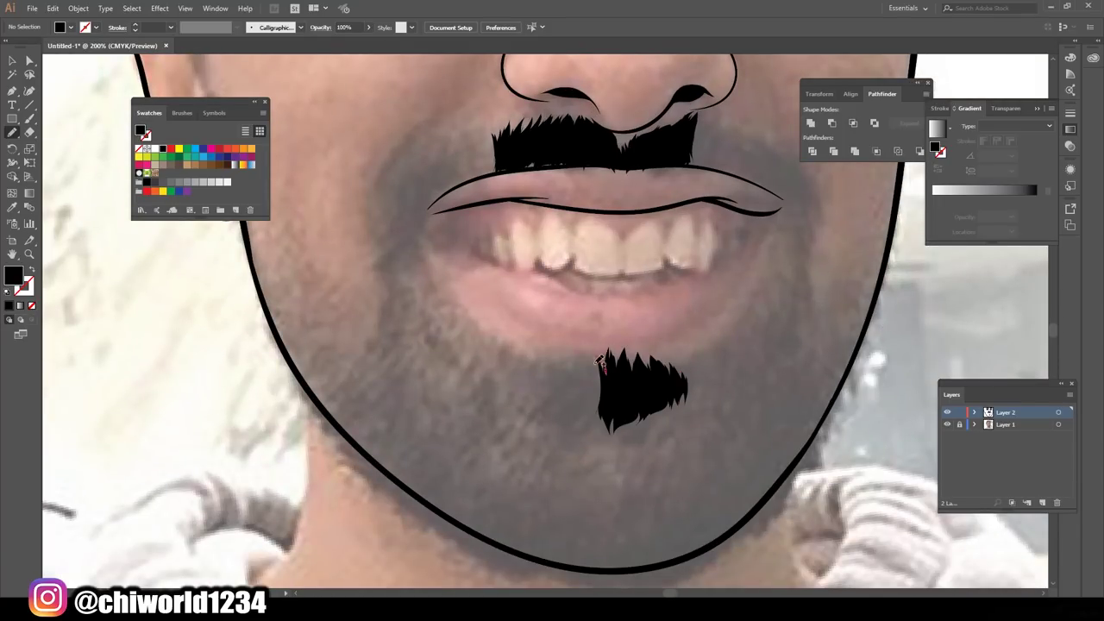
{"action": "left_click_drag", "start_coordinate": [580, 420], "coordinate": [604, 427]}
{"action": "scroll", "coordinate": [768, 460], "scroll_direction": "down", "scroll_amount": 3}
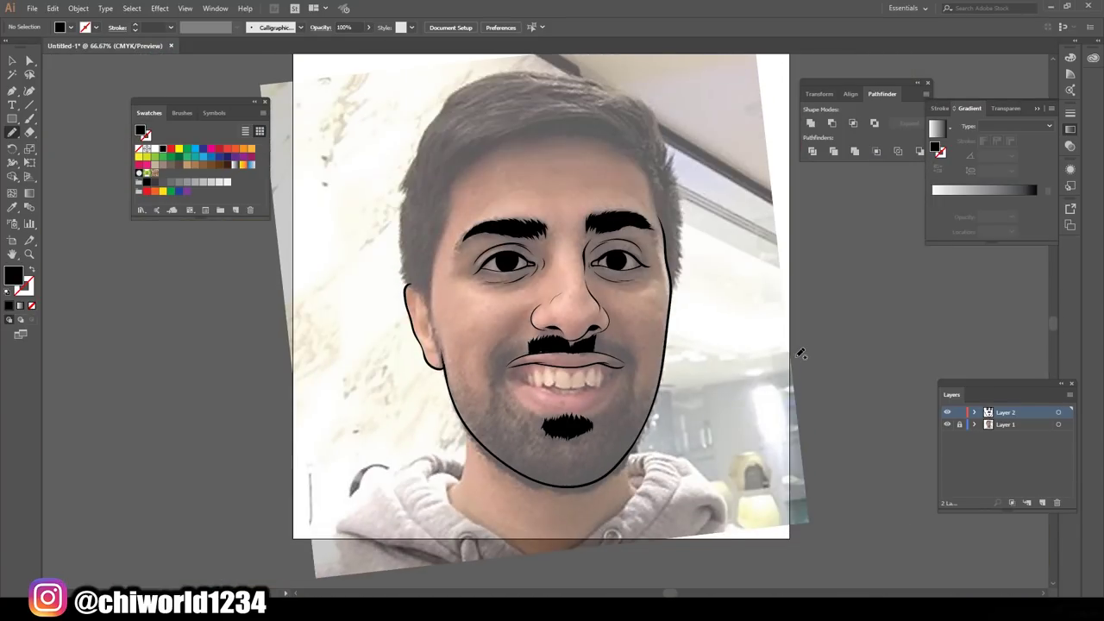
{"action": "scroll", "coordinate": [547, 284], "scroll_direction": "up", "scroll_amount": 2}
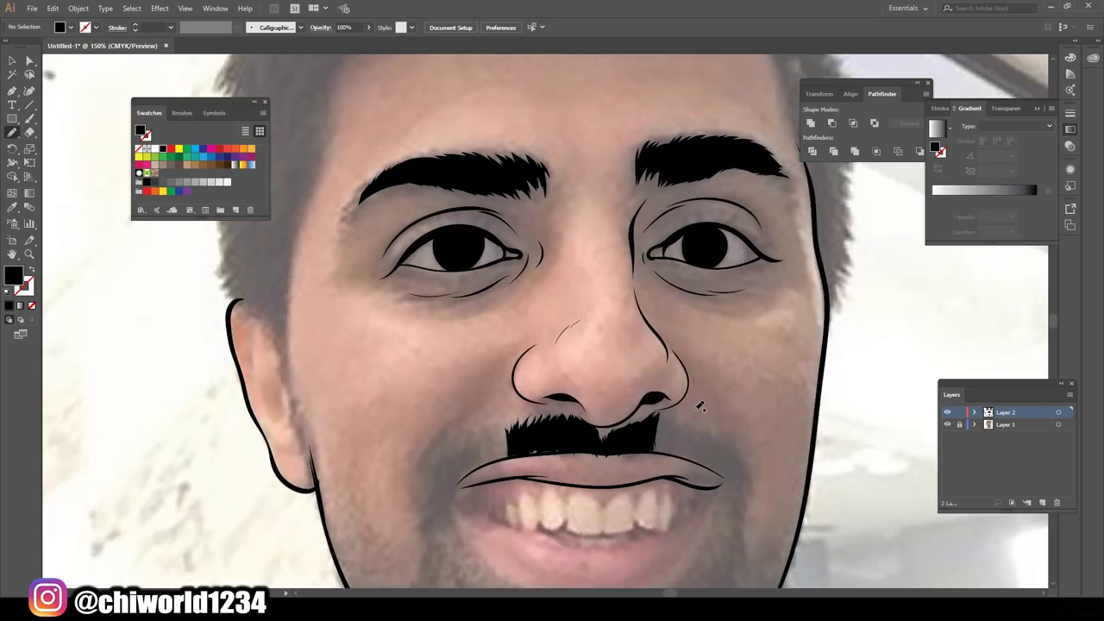
{"action": "mouse_move", "coordinate": [511, 440]}
{"action": "left_mouse_down"}
{"action": "mouse_move", "coordinate": [462, 466]}
{"action": "mouse_move", "coordinate": [496, 445]}
{"action": "left_mouse_up"}
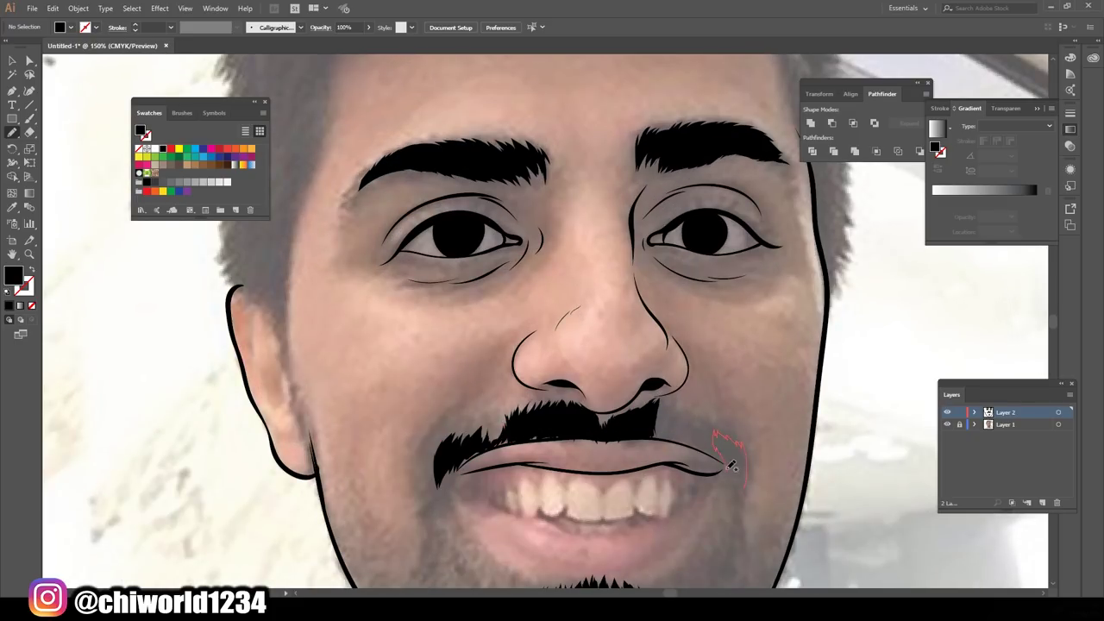
{"action": "mouse_move", "coordinate": [732, 466]}
{"action": "left_mouse_down"}
{"action": "mouse_move", "coordinate": [709, 434]}
{"action": "mouse_move", "coordinate": [716, 453]}
{"action": "left_mouse_up"}
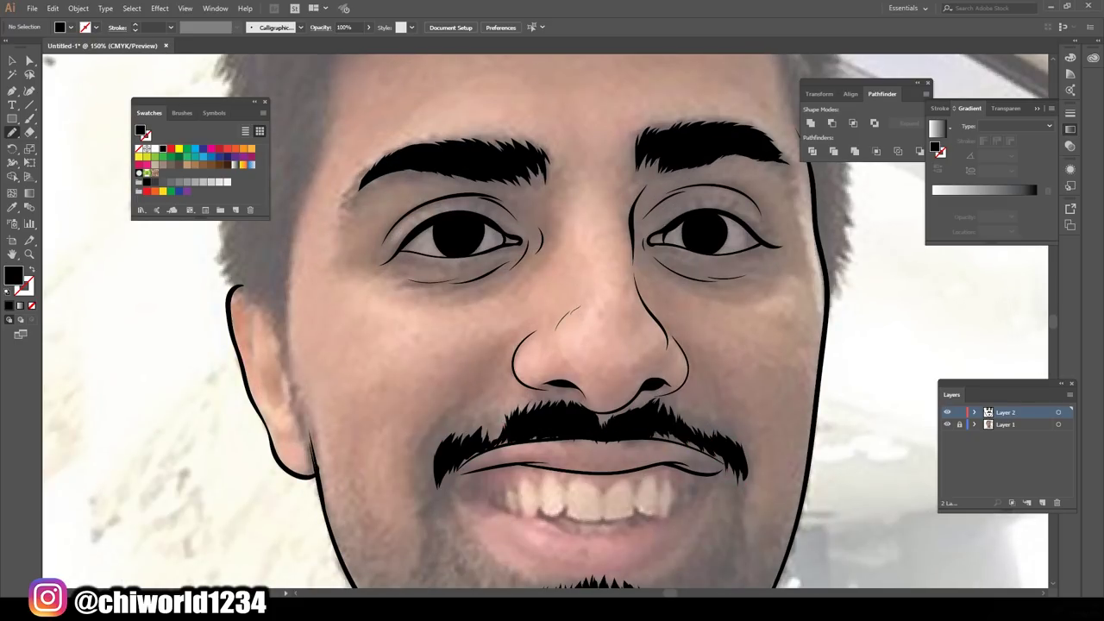
{"action": "key", "text": "ctrl+minus"}
- Paint black hair along the forehead hairline, top of the head and left temple
{"action": "left_click_drag", "start_coordinate": [398, 282], "coordinate": [357, 236]}
{"action": "key", "text": "ctrl+plus"}
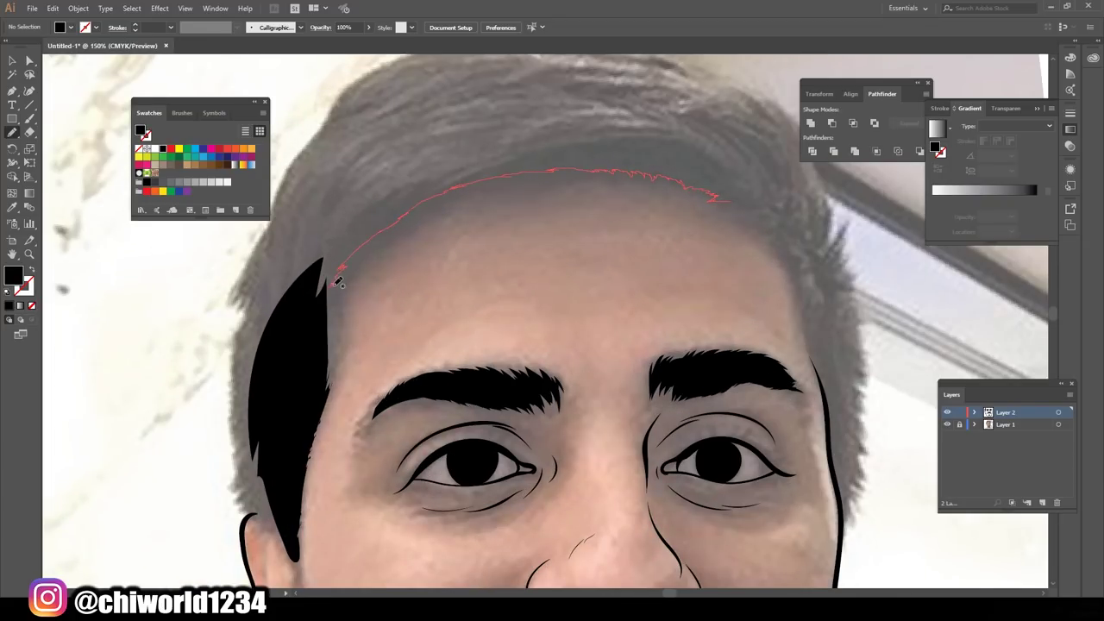
{"action": "left_click_drag", "start_coordinate": [338, 283], "coordinate": [336, 278]}
{"action": "key", "text": "ctrl+z"}
{"action": "mouse_move", "coordinate": [716, 193]}
{"action": "left_mouse_down"}
{"action": "mouse_move", "coordinate": [617, 166]}
{"action": "mouse_move", "coordinate": [457, 164]}
{"action": "mouse_move", "coordinate": [311, 276]}
{"action": "left_mouse_up"}
{"action": "left_click_drag", "start_coordinate": [357, 235], "coordinate": [293, 379]}
{"action": "left_click_drag", "start_coordinate": [385, 214], "coordinate": [485, 188]}
{"action": "left_click_drag", "start_coordinate": [588, 163], "coordinate": [602, 169]}
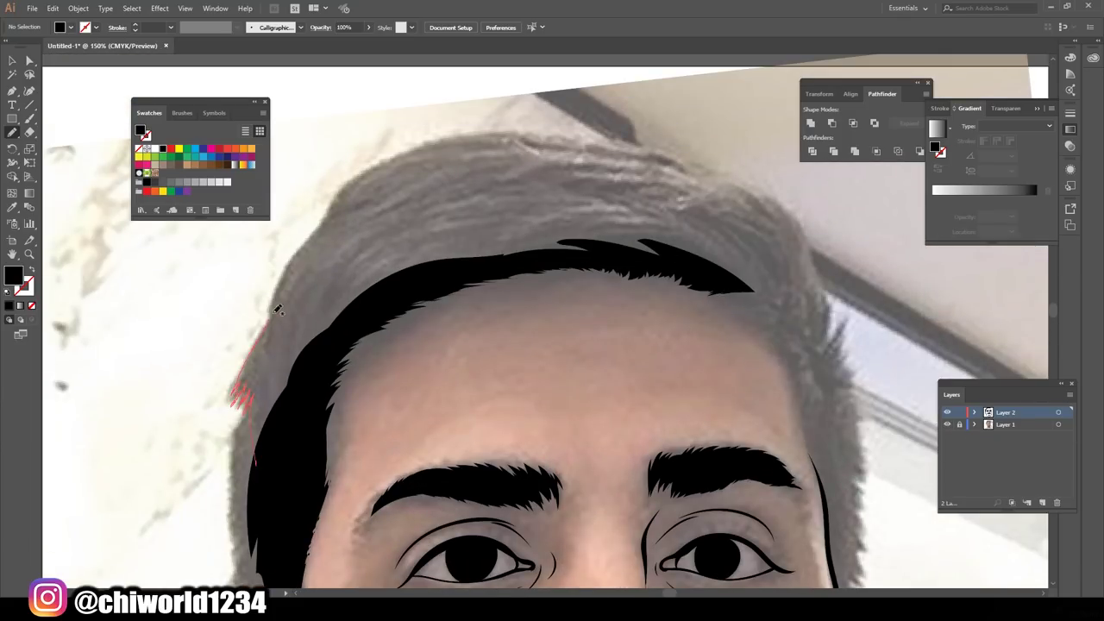
{"action": "left_click_drag", "start_coordinate": [277, 308], "coordinate": [255, 466]}
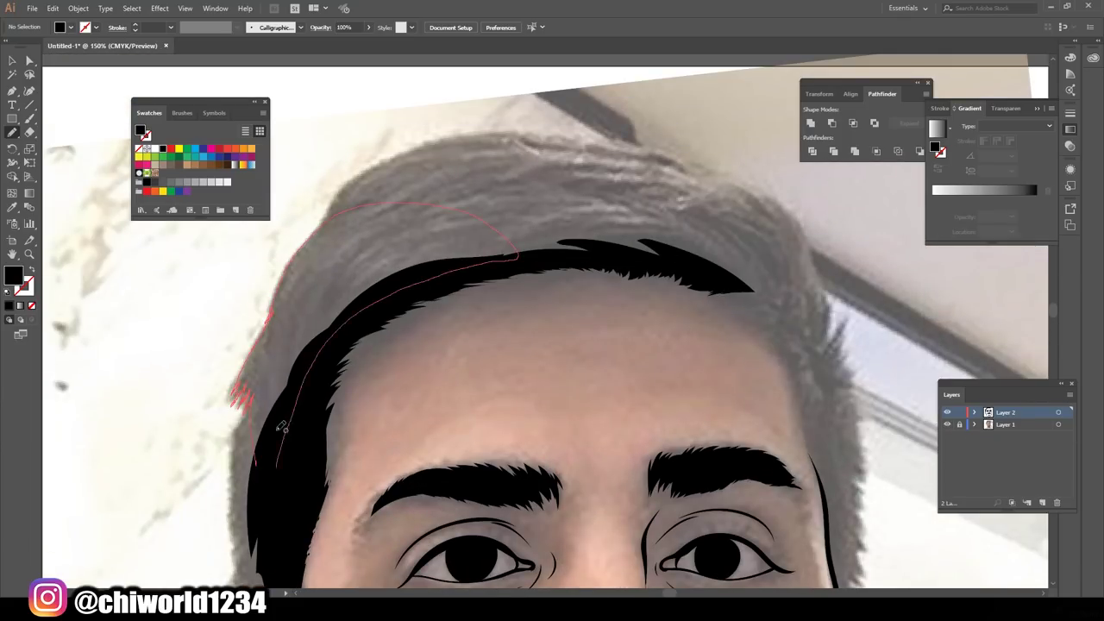
{"action": "mouse_move", "coordinate": [345, 242]}
{"action": "left_mouse_down"}
{"action": "mouse_move", "coordinate": [414, 156]}
{"action": "mouse_move", "coordinate": [673, 151]}
{"action": "left_mouse_up"}
- Add spiky hair tips along the top and right hairline and temple
{"action": "scroll", "coordinate": [662, 449], "scroll_direction": "right", "scroll_amount": 3}
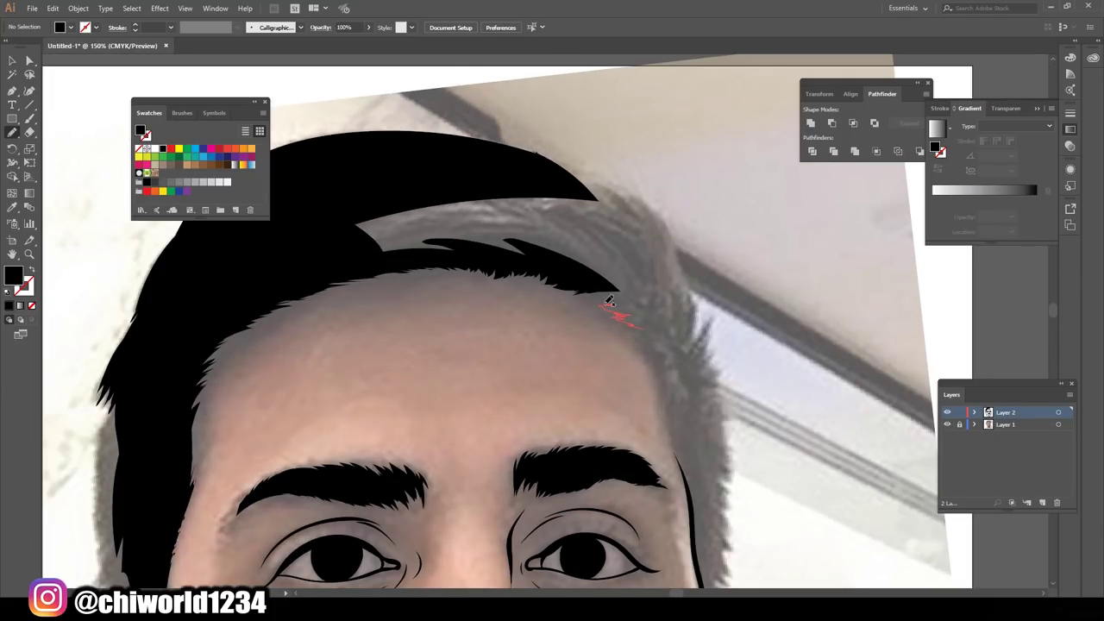
{"action": "left_click_drag", "start_coordinate": [609, 300], "coordinate": [645, 290]}
{"action": "left_click_drag", "start_coordinate": [543, 158], "coordinate": [541, 155]}
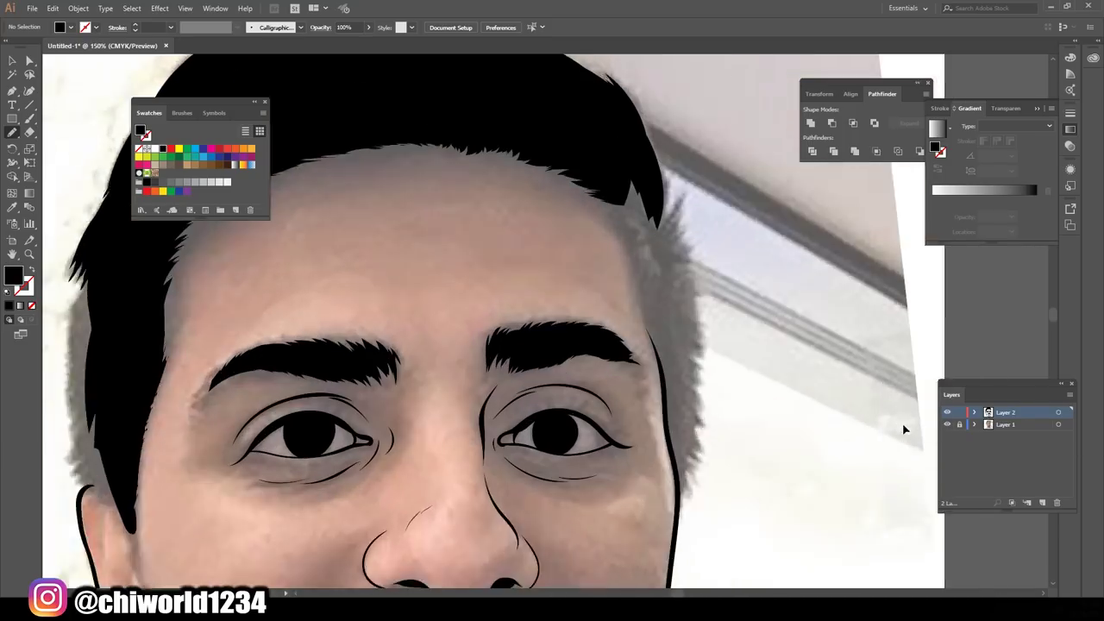
{"action": "left_click_drag", "start_coordinate": [660, 392], "coordinate": [636, 298]}
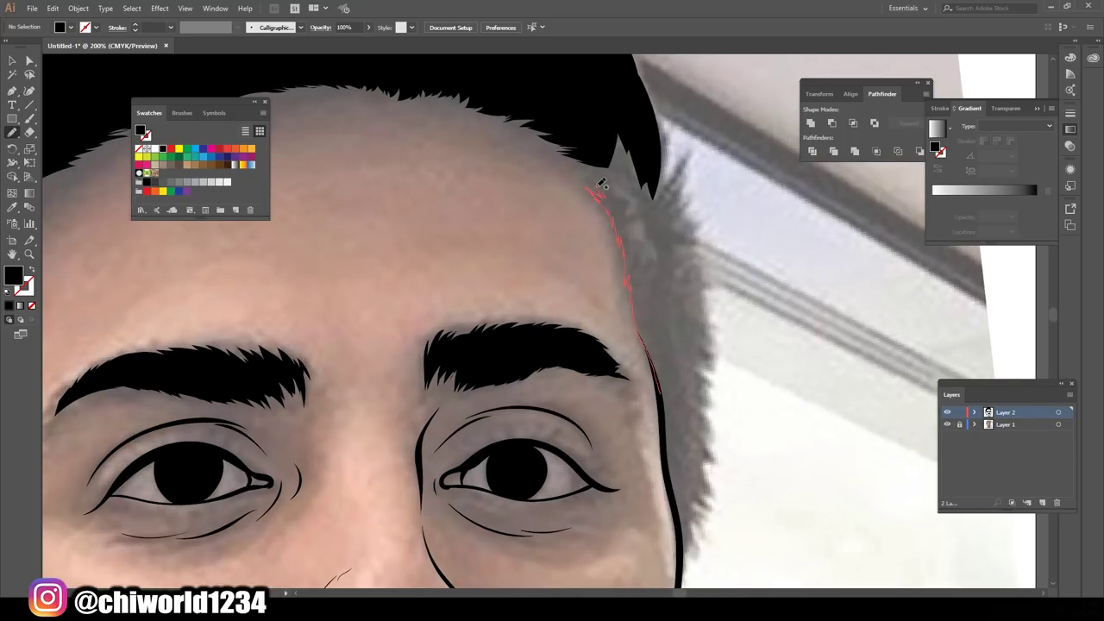
{"action": "left_click_drag", "start_coordinate": [601, 184], "coordinate": [667, 152]}
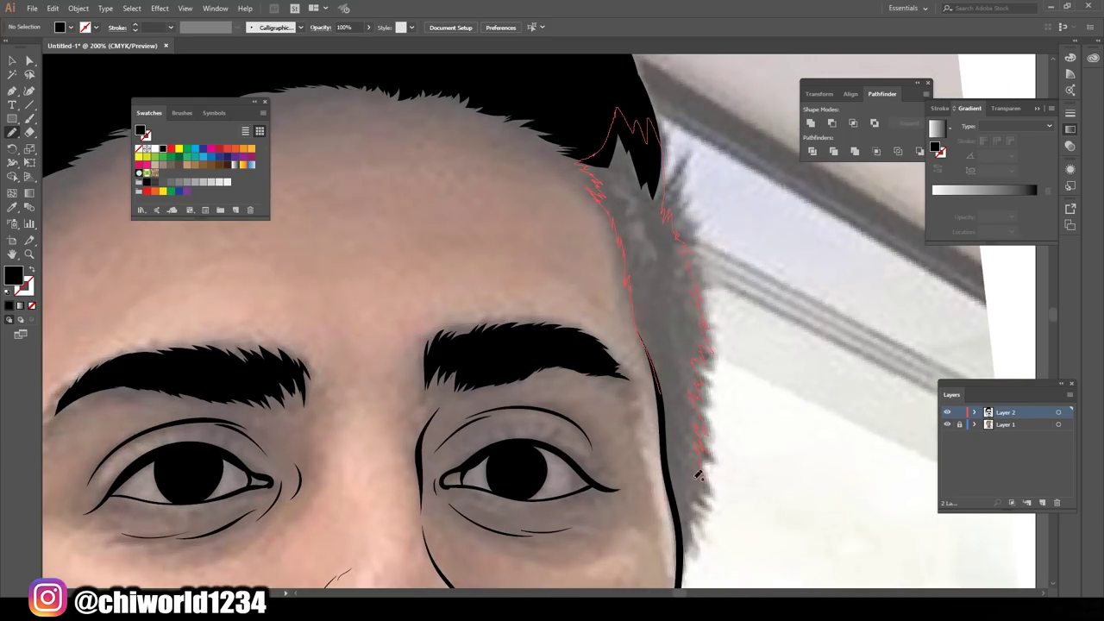
{"action": "left_click_drag", "start_coordinate": [699, 474], "coordinate": [689, 518]}
{"action": "key", "text": "ctrl+0"}
{"action": "scroll", "coordinate": [656, 319], "scroll_direction": "up", "scroll_amount": 5}
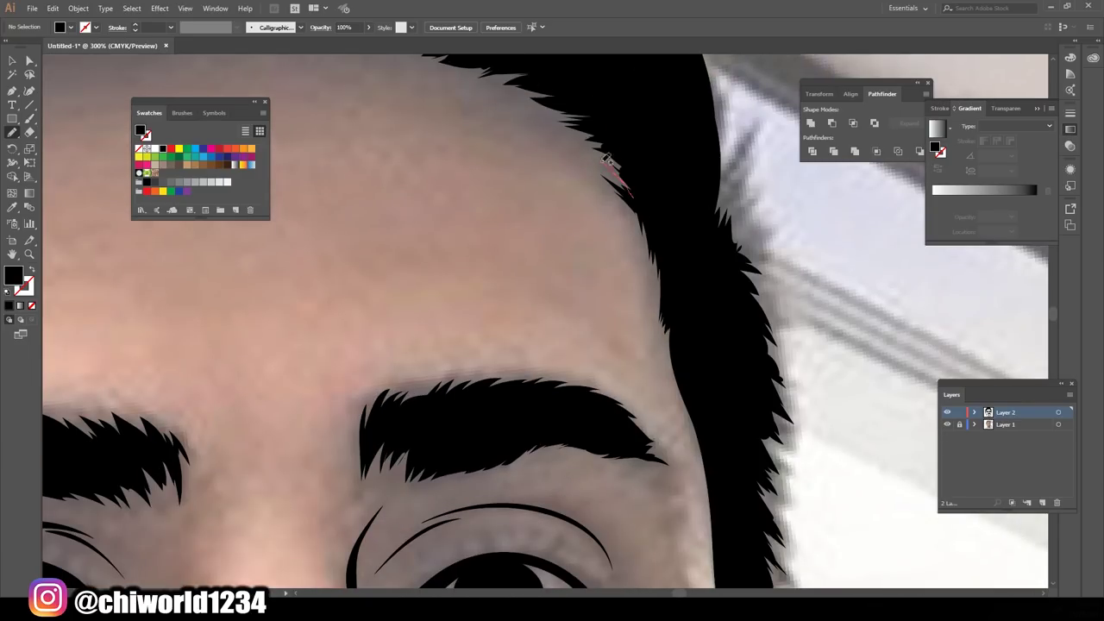
{"action": "left_click_drag", "start_coordinate": [608, 161], "coordinate": [628, 188]}
{"action": "key", "text": "ctrl+0"}
- Toggle Layer 1's visibility and add spiky hair down beside the ear
{"action": "left_click", "coordinate": [947, 424]}
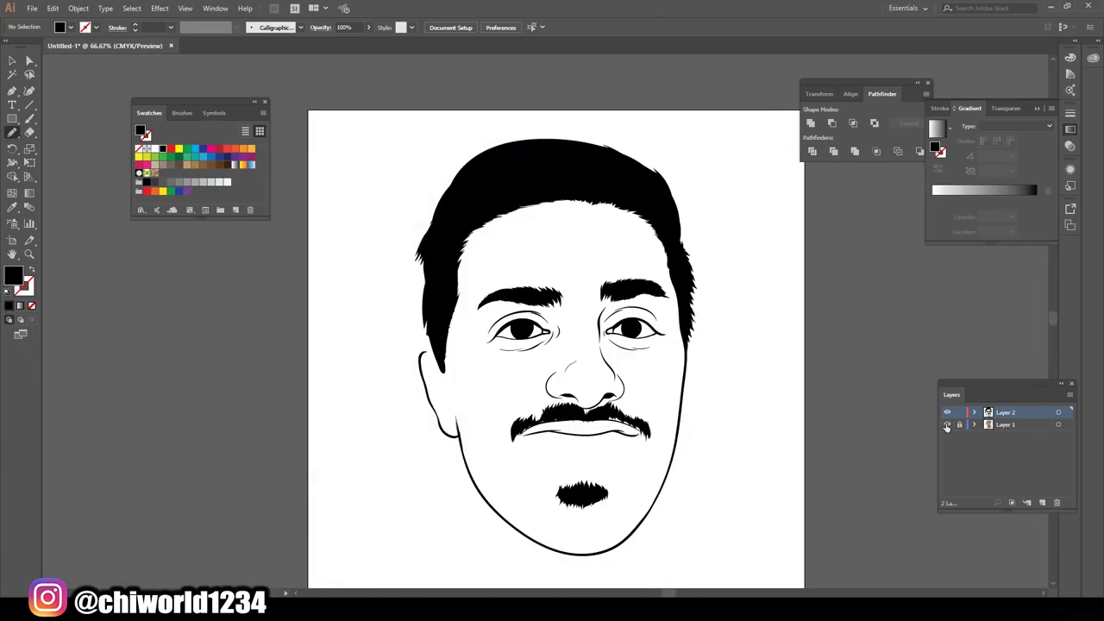
{"action": "scroll", "coordinate": [559, 268], "scroll_direction": "up", "scroll_amount": 3}
{"action": "left_click_drag", "start_coordinate": [514, 255], "coordinate": [553, 250]}
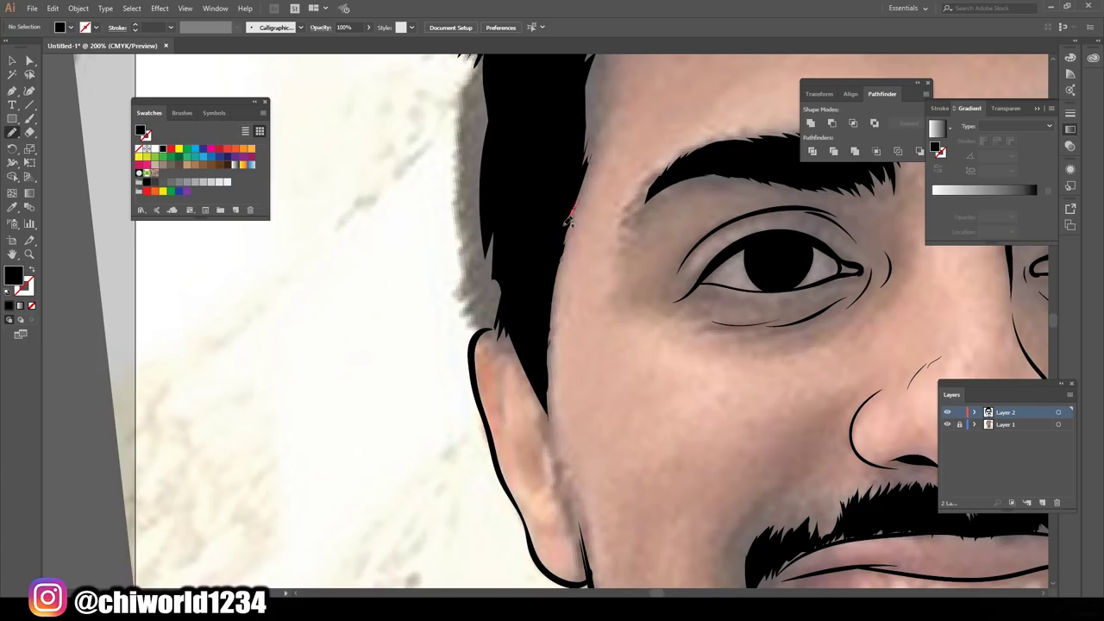
{"action": "left_click_drag", "start_coordinate": [463, 328], "coordinate": [487, 142]}
{"action": "scroll", "coordinate": [462, 202], "scroll_direction": "up", "scroll_amount": 2}
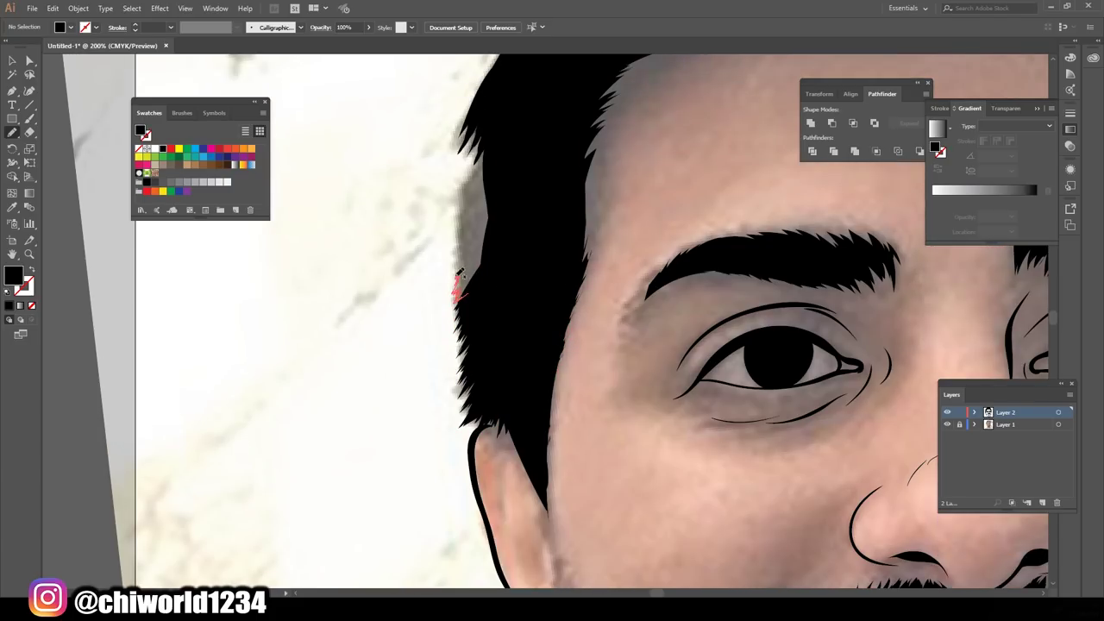
{"action": "scroll", "coordinate": [503, 390], "scroll_direction": "down", "scroll_amount": 1}
{"action": "scroll", "coordinate": [503, 390], "scroll_direction": "down", "scroll_amount": 3}
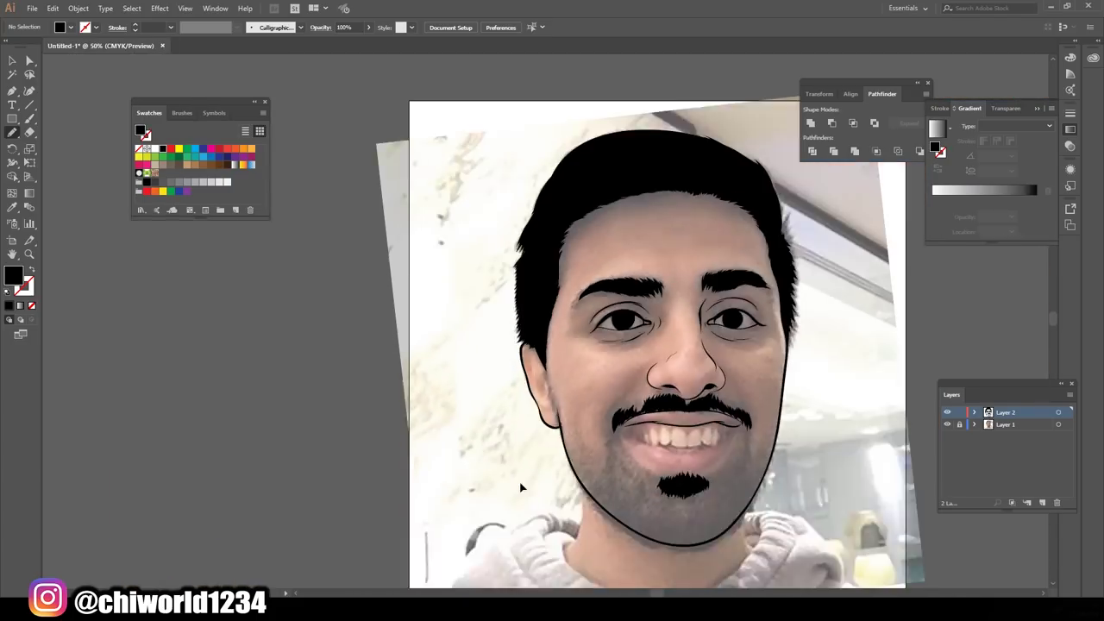
{"action": "scroll", "coordinate": [520, 486], "scroll_direction": "down", "scroll_amount": 1}
{"action": "scroll", "coordinate": [512, 249], "scroll_direction": "up", "scroll_amount": 4}
- Add spikes along the mustache edges and paint beard on the left chin and jaw
{"action": "mouse_move", "coordinate": [468, 244]}
{"action": "left_mouse_down"}
{"action": "mouse_move", "coordinate": [626, 252]}
{"action": "mouse_move", "coordinate": [820, 297]}
{"action": "left_mouse_up"}
{"action": "scroll", "coordinate": [658, 431], "scroll_direction": "down", "scroll_amount": 3}
{"action": "scroll", "coordinate": [658, 432], "scroll_direction": "up", "scroll_amount": 2}
{"action": "left_click_drag", "start_coordinate": [480, 383], "coordinate": [463, 350]}
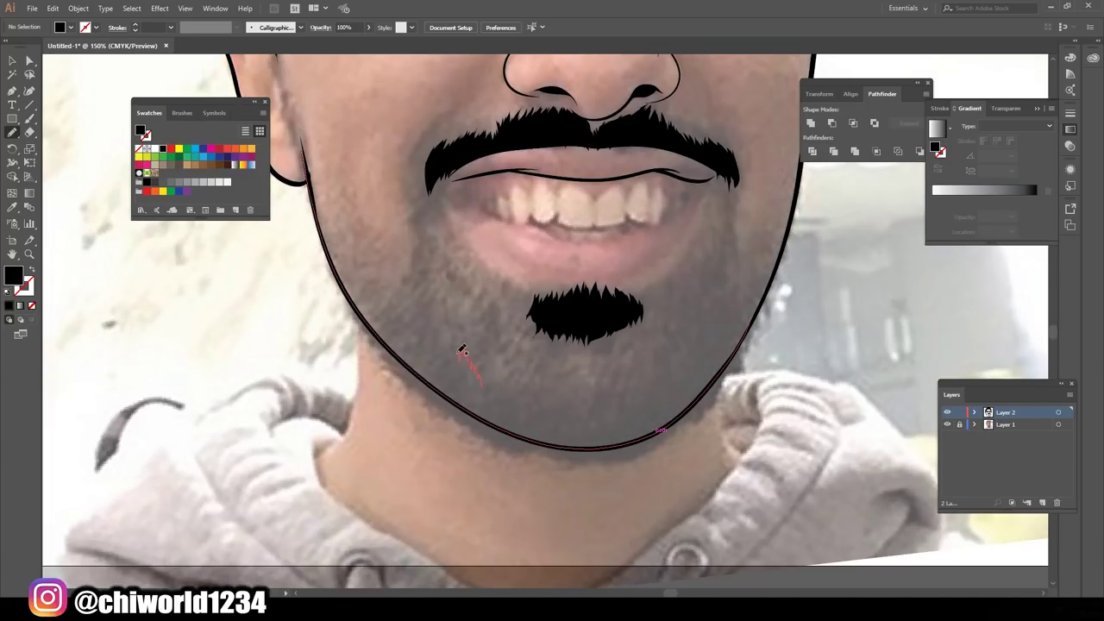
{"action": "left_click_drag", "start_coordinate": [463, 420], "coordinate": [463, 423]}
{"action": "scroll", "coordinate": [463, 420], "scroll_direction": "down", "scroll_amount": 2}
{"action": "scroll", "coordinate": [556, 418], "scroll_direction": "up", "scroll_amount": 3}
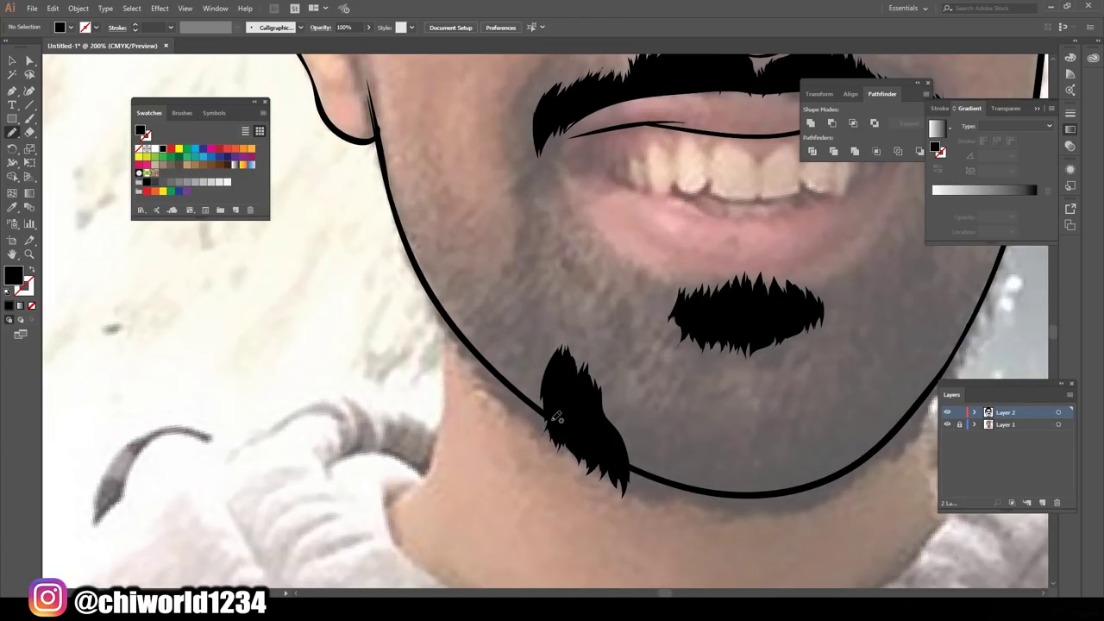
{"action": "left_click_drag", "start_coordinate": [508, 362], "coordinate": [526, 343]}
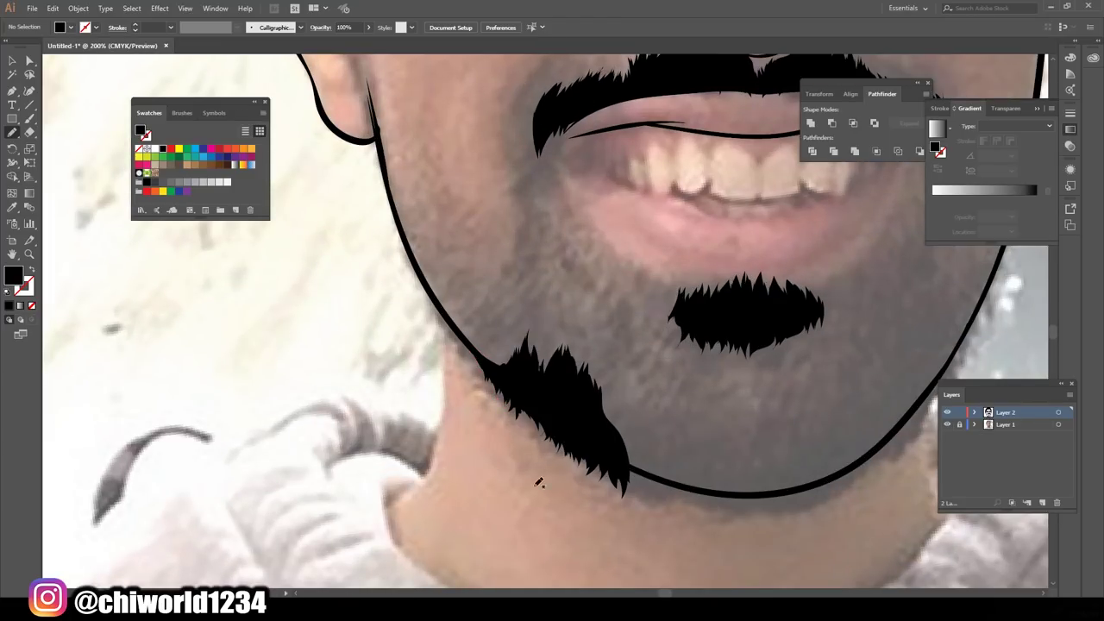
{"action": "scroll", "coordinate": [509, 361], "scroll_direction": "down", "scroll_amount": 3}
{"action": "scroll", "coordinate": [578, 437], "scroll_direction": "up", "scroll_amount": 2}
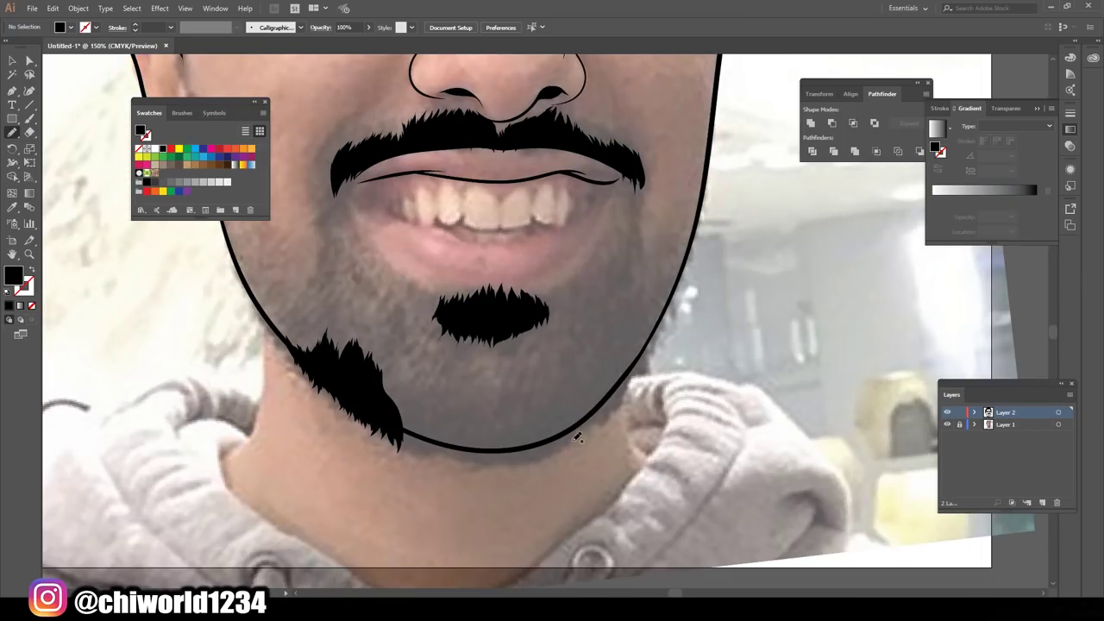
- Paint spiky beard along the bottom of the chin and down the right jaw
{"action": "left_click_drag", "start_coordinate": [520, 455], "coordinate": [561, 437]}
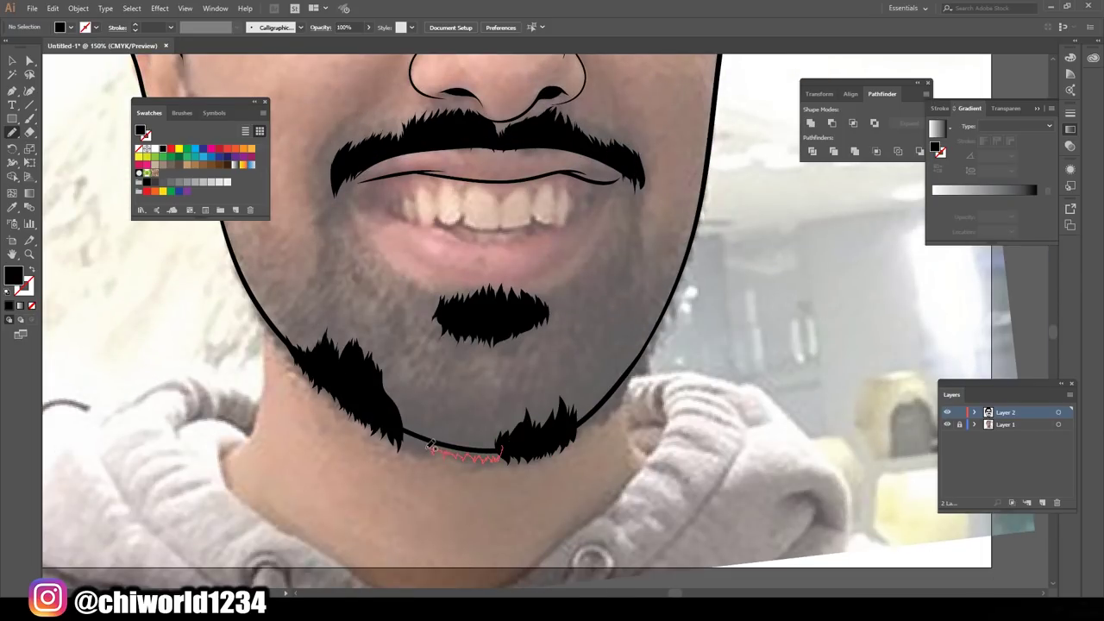
{"action": "left_click_drag", "start_coordinate": [430, 446], "coordinate": [402, 448]}
{"action": "scroll", "coordinate": [414, 444], "scroll_direction": "down", "scroll_amount": 3}
{"action": "scroll", "coordinate": [591, 483], "scroll_direction": "up", "scroll_amount": 3}
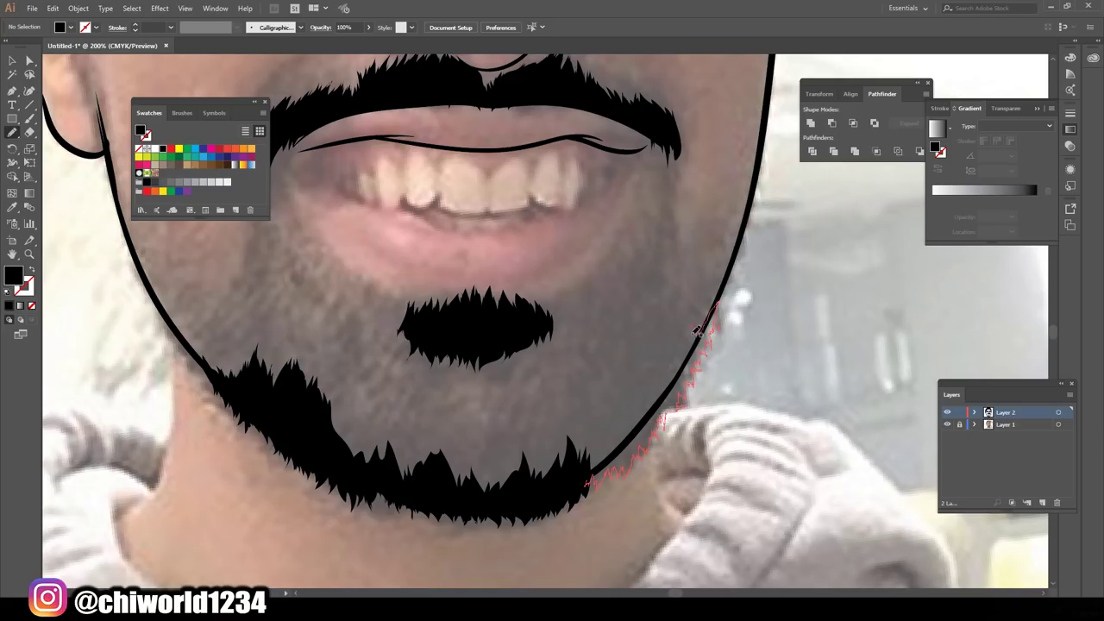
{"action": "left_click_drag", "start_coordinate": [580, 464], "coordinate": [580, 465]}
{"action": "key", "text": "ctrl+z"}
{"action": "left_click_drag", "start_coordinate": [690, 390], "coordinate": [678, 395]}
{"action": "left_click_drag", "start_coordinate": [678, 395], "coordinate": [639, 458]}
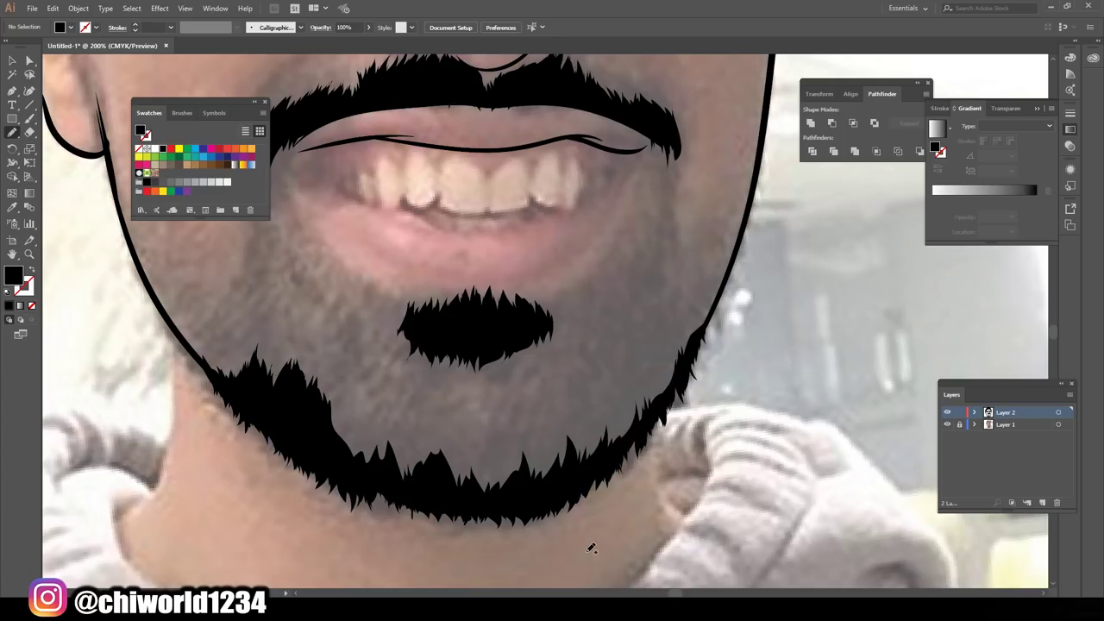
{"action": "scroll", "coordinate": [592, 535], "scroll_direction": "down", "scroll_amount": 4}
{"action": "scroll", "coordinate": [859, 456], "scroll_direction": "up", "scroll_amount": 4}
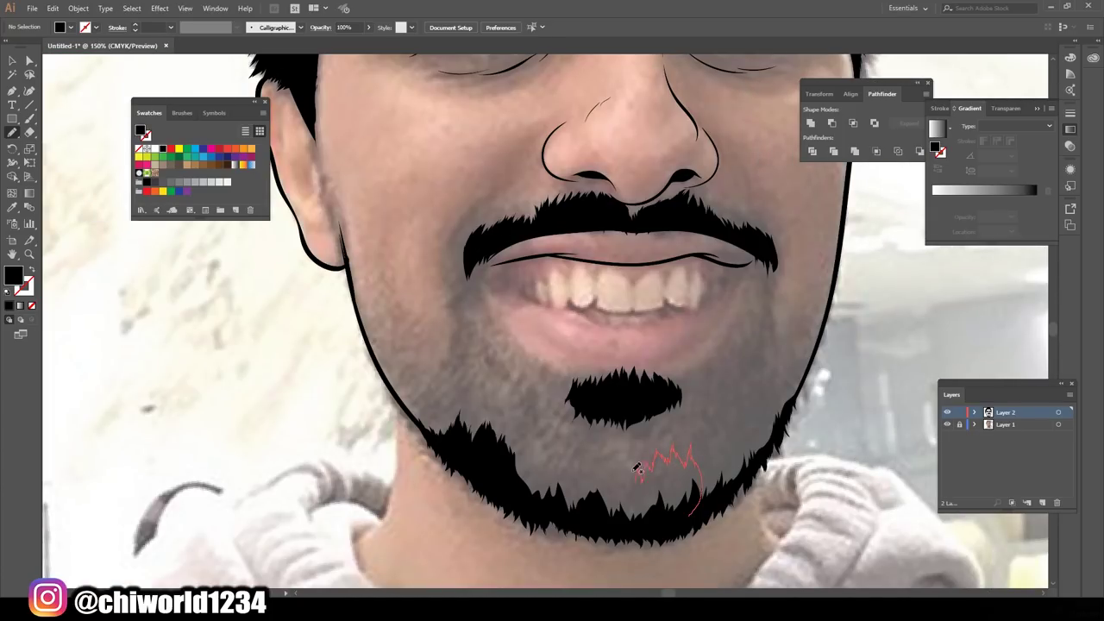
- Fill the remaining bare gaps in the chin beard
{"action": "left_click_drag", "start_coordinate": [638, 468], "coordinate": [630, 516]}
{"action": "left_click_drag", "start_coordinate": [678, 470], "coordinate": [677, 450]}
{"action": "left_click_drag", "start_coordinate": [633, 487], "coordinate": [607, 481]}
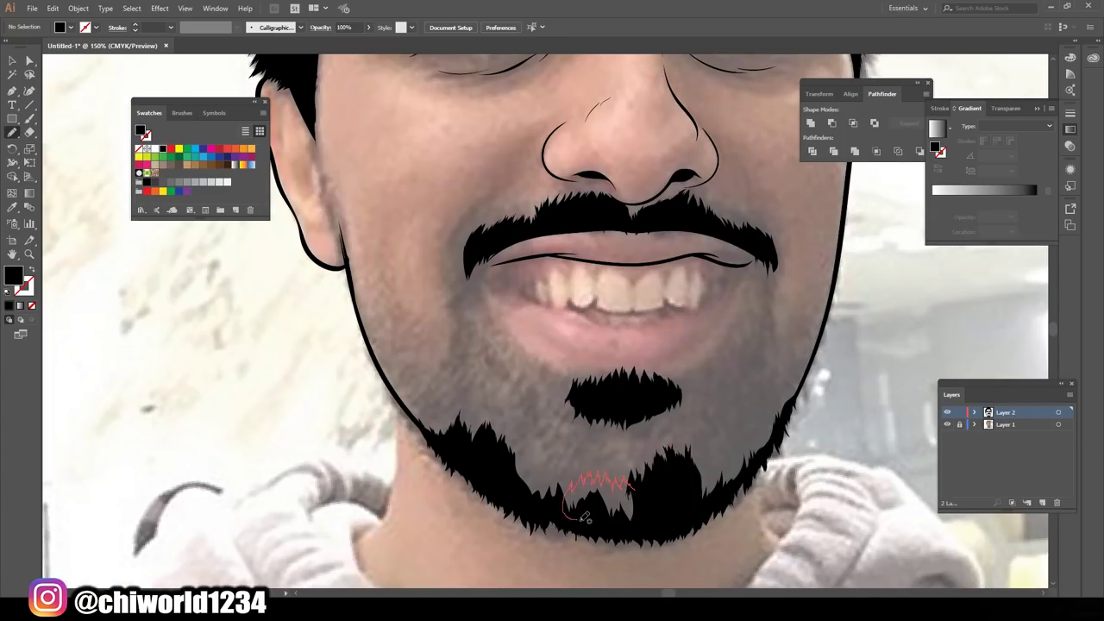
{"action": "left_click_drag", "start_coordinate": [585, 517], "coordinate": [584, 518]}
{"action": "scroll", "coordinate": [624, 502], "scroll_direction": "up", "scroll_amount": 2}
{"action": "key", "text": "Return"}
- Set Pencil options to fill new strokes and close within 15 px, then add more chin beard
{"action": "double_click", "coordinate": [605, 320]}
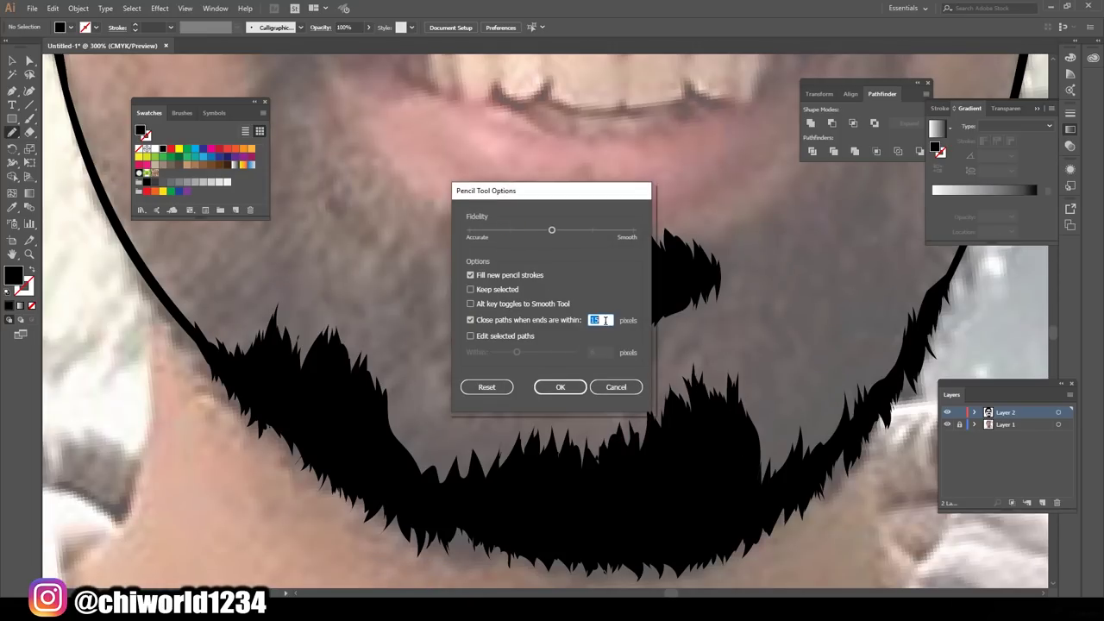
{"action": "left_click", "coordinate": [561, 386]}
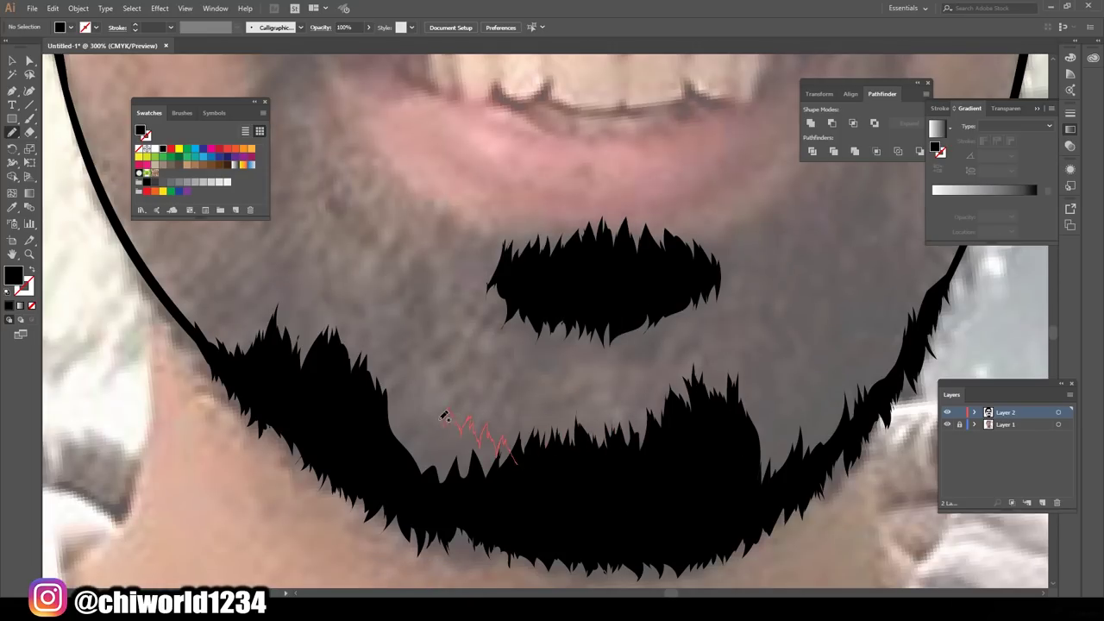
{"action": "left_click_drag", "start_coordinate": [443, 416], "coordinate": [442, 415]}
{"action": "scroll", "coordinate": [441, 415], "scroll_direction": "down", "scroll_amount": 1}
{"action": "left_click_drag", "start_coordinate": [634, 393], "coordinate": [643, 346]}
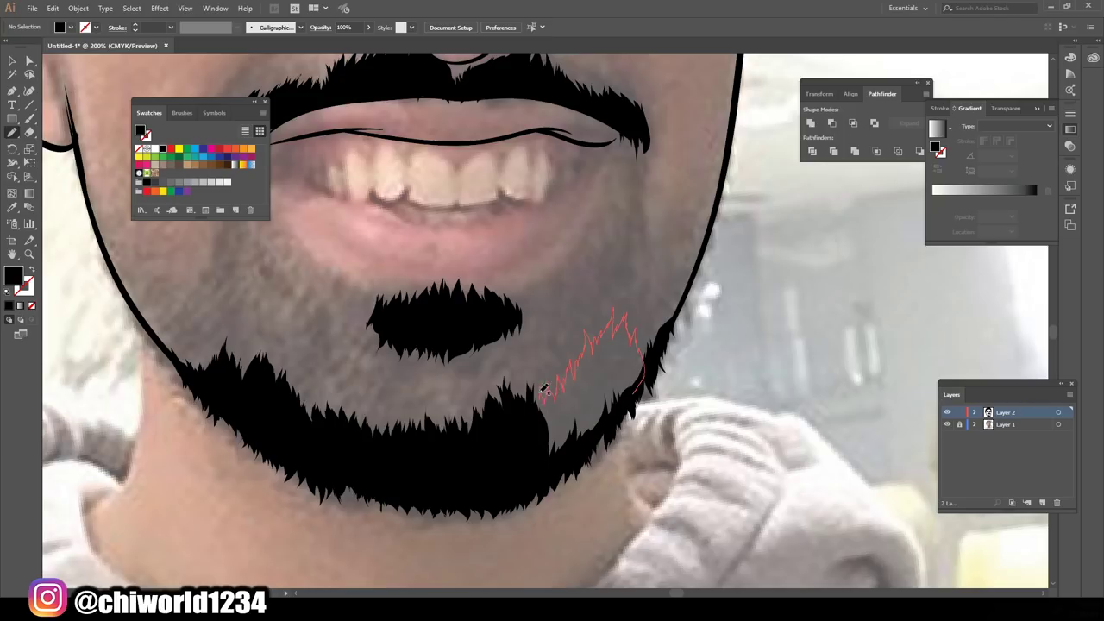
{"action": "left_click_drag", "start_coordinate": [543, 389], "coordinate": [541, 392]}
{"action": "scroll", "coordinate": [541, 393], "scroll_direction": "down", "scroll_amount": 4}
{"action": "scroll", "coordinate": [517, 414], "scroll_direction": "up", "scroll_amount": 3}
- Thicken the beard along the left jaw and up the right jaw
{"action": "left_click_drag", "start_coordinate": [509, 471], "coordinate": [496, 427]}
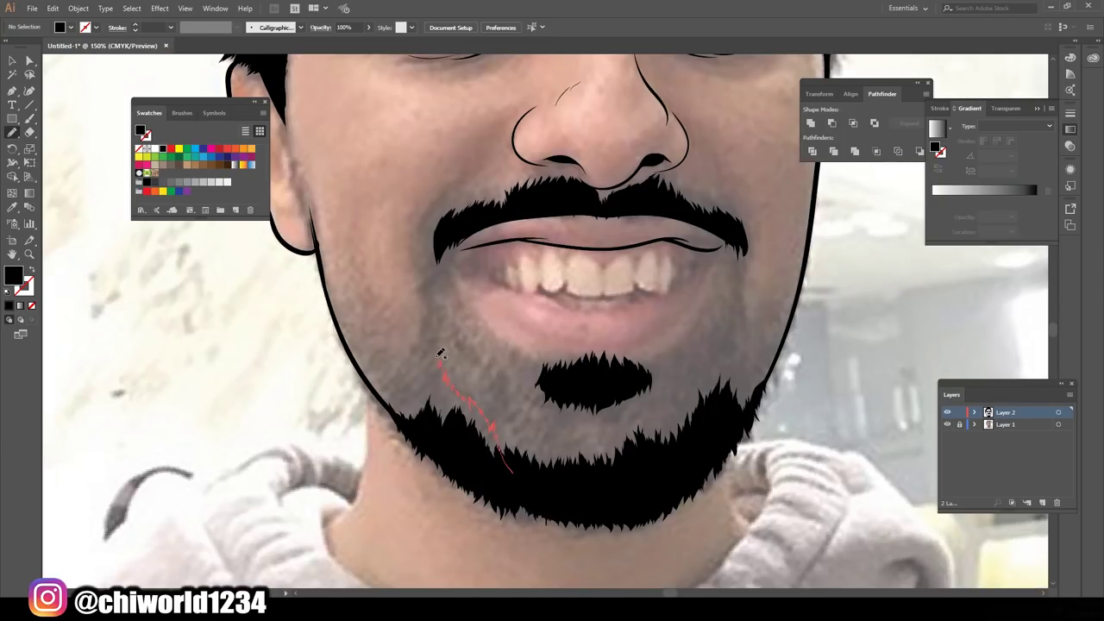
{"action": "left_click_drag", "start_coordinate": [435, 393], "coordinate": [434, 388]}
{"action": "scroll", "coordinate": [755, 481], "scroll_direction": "right", "scroll_amount": 2}
{"action": "left_click_drag", "start_coordinate": [635, 323], "coordinate": [624, 392]}
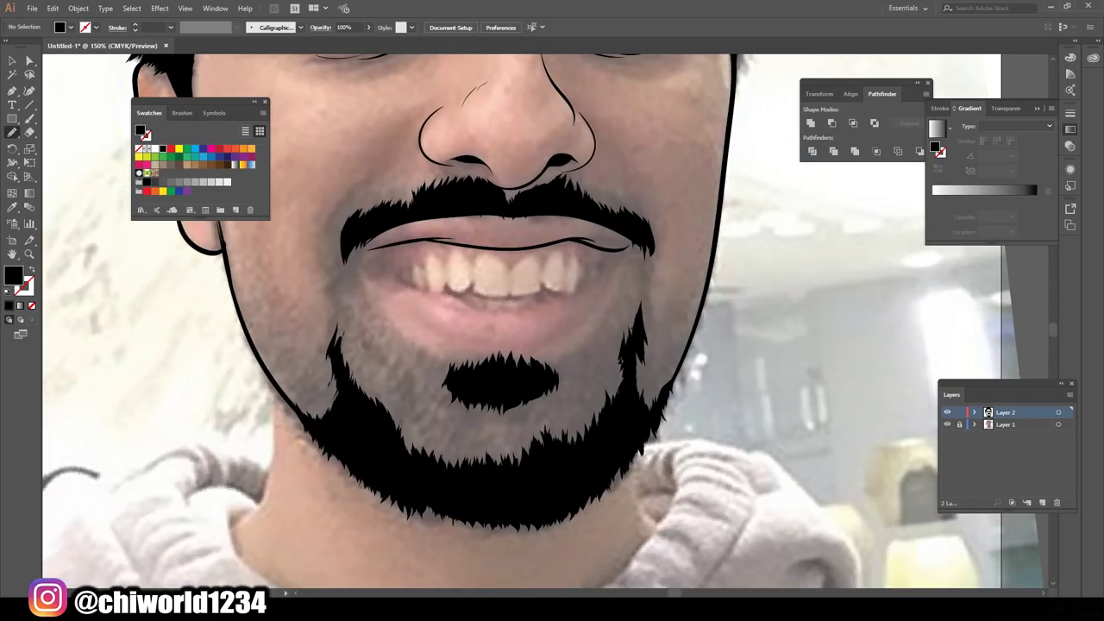
{"action": "left_click_drag", "start_coordinate": [623, 345], "coordinate": [638, 317]}
{"action": "scroll", "coordinate": [643, 498], "scroll_direction": "up", "scroll_amount": 2}
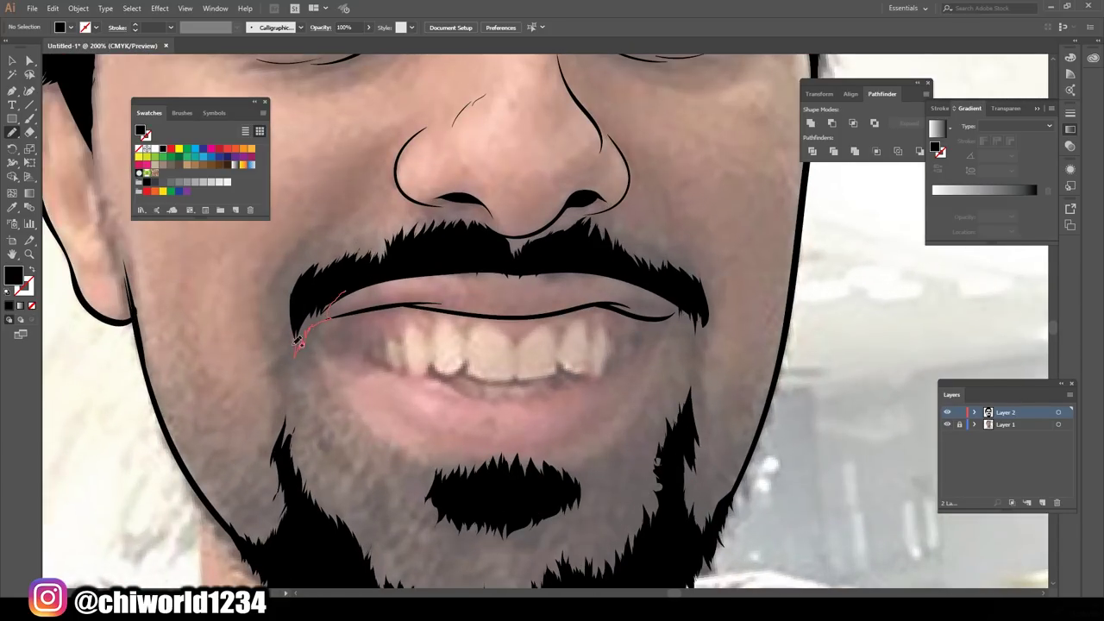
- Extend the moustache down at the left and right mouth corners
{"action": "left_click_drag", "start_coordinate": [298, 342], "coordinate": [297, 344]}
{"action": "scroll", "coordinate": [664, 319], "scroll_direction": "up", "scroll_amount": 2}
{"action": "left_click_drag", "start_coordinate": [688, 285], "coordinate": [679, 313]}
{"action": "left_click_drag", "start_coordinate": [732, 343], "coordinate": [731, 343]}
{"action": "scroll", "coordinate": [732, 343], "scroll_direction": "down", "scroll_amount": 3}
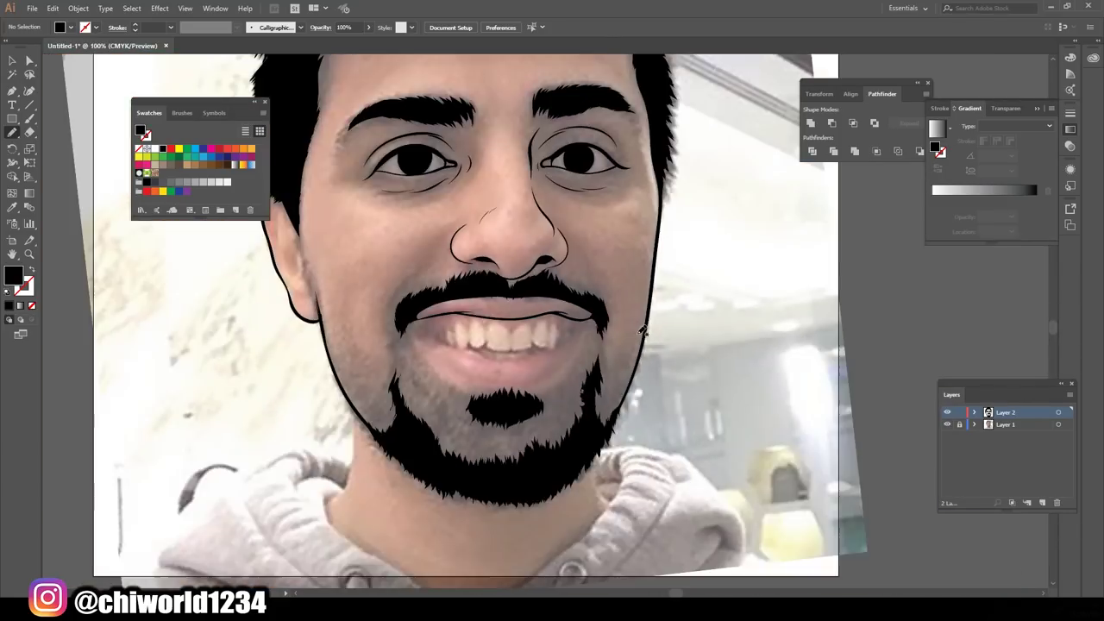
- Brush the lower lip curve, a short mouth-corner line and the scalloped upper teeth outline
{"action": "scroll", "coordinate": [645, 286], "scroll_direction": "up", "scroll_amount": 3}
{"action": "key", "text": "b"}
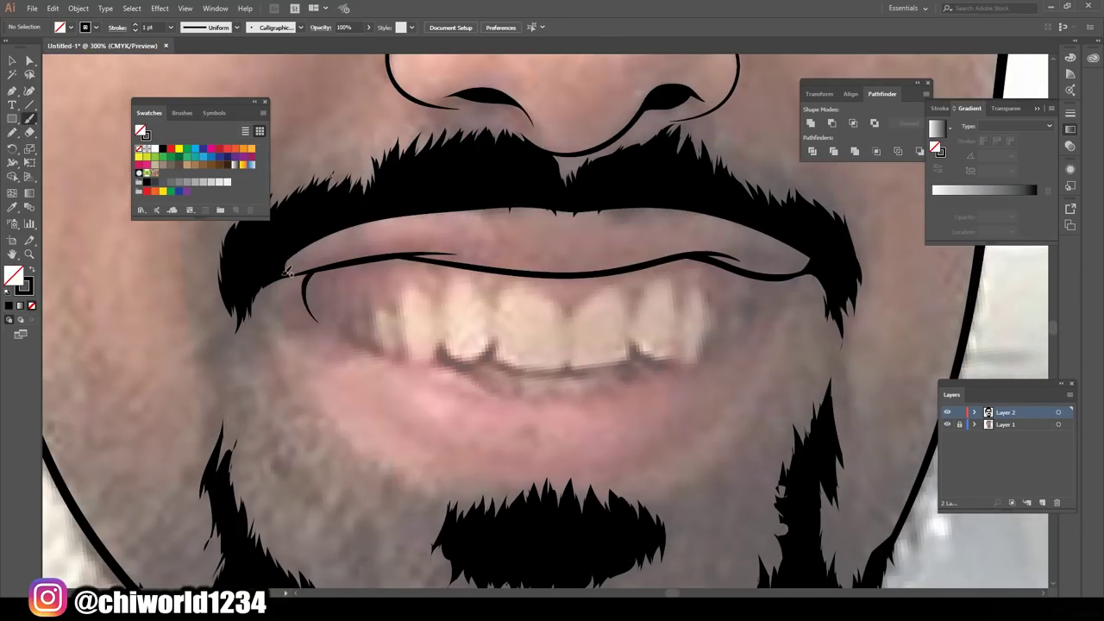
{"action": "left_click_drag", "start_coordinate": [303, 275], "coordinate": [799, 278]}
{"action": "mouse_move", "coordinate": [336, 338]}
{"action": "left_mouse_down"}
{"action": "mouse_move", "coordinate": [309, 278]}
{"action": "mouse_move", "coordinate": [806, 276]}
{"action": "left_mouse_up"}
{"action": "key", "text": "ctrl+0"}
{"action": "key", "text": "ctrl+plus"}
{"action": "key", "text": "ctrl+plus"}
{"action": "key", "text": "ctrl+plus"}
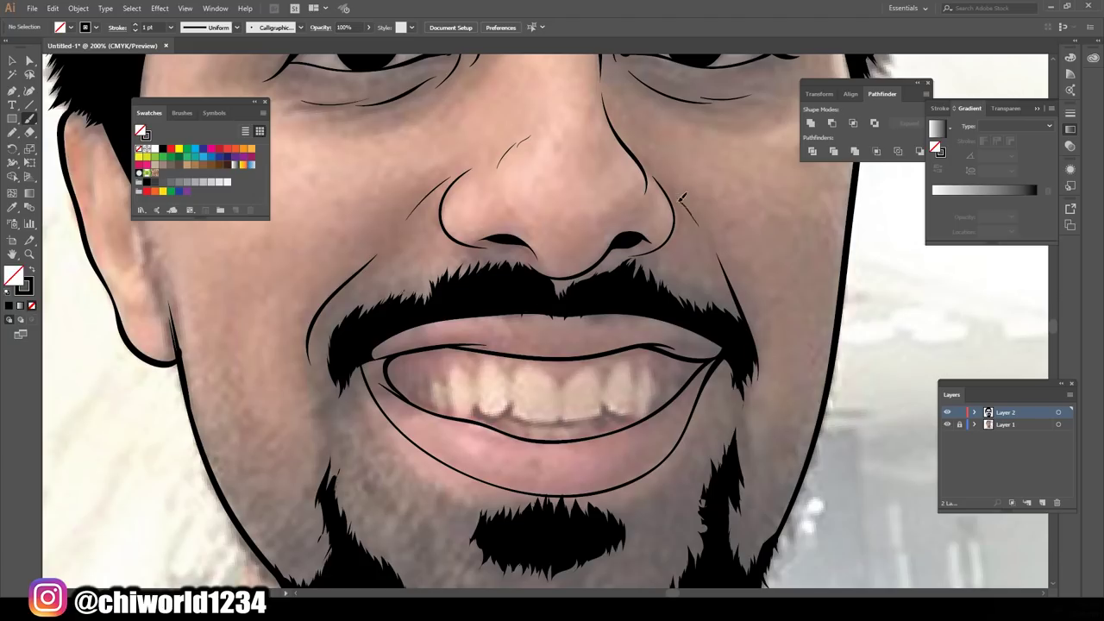
{"action": "key", "text": "ctrl+0"}
{"action": "key", "text": "ctrl+plus"}
{"action": "key", "text": "ctrl+plus"}
{"action": "key", "text": "ctrl+plus"}
- Hide the reference photo and ink the teeth's lower edge with thick black strokes
{"action": "key", "text": "ctrl+plus"}
{"action": "key", "text": "ctrl+plus"}
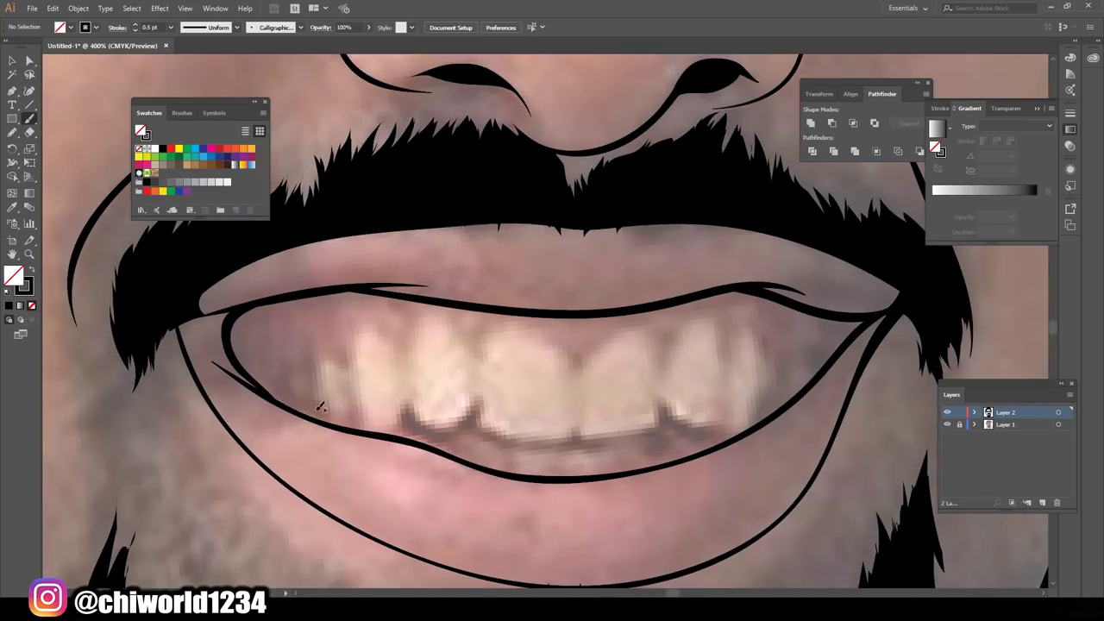
{"action": "mouse_move", "coordinate": [305, 360]}
{"action": "left_mouse_down"}
{"action": "mouse_move", "coordinate": [459, 318]}
{"action": "mouse_move", "coordinate": [739, 321]}
{"action": "mouse_move", "coordinate": [768, 328]}
{"action": "mouse_move", "coordinate": [768, 350]}
{"action": "mouse_move", "coordinate": [811, 345]}
{"action": "left_mouse_up"}
{"action": "key", "text": "ctrl+minus"}
{"action": "key", "text": "ctrl+minus"}
{"action": "key", "text": "ctrl+minus"}
{"action": "left_click", "coordinate": [947, 424]}
{"action": "key", "text": "ctrl+plus"}
{"action": "key", "text": "ctrl+plus"}
{"action": "key", "text": "ctrl+plus"}
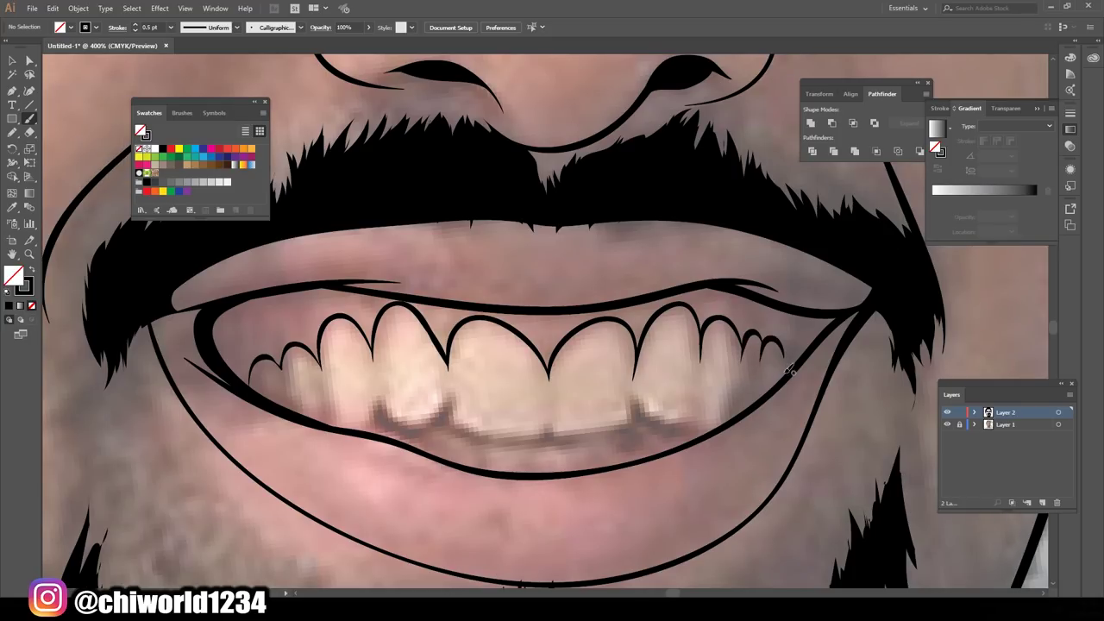
{"action": "key", "text": "ctrl+minus"}
{"action": "key", "text": "ctrl+plus"}
{"action": "key", "text": "ctrl+plus"}
{"action": "mouse_move", "coordinate": [261, 423]}
{"action": "left_mouse_down"}
{"action": "mouse_move", "coordinate": [292, 387]}
{"action": "mouse_move", "coordinate": [456, 440]}
{"action": "mouse_move", "coordinate": [678, 380]}
{"action": "mouse_move", "coordinate": [766, 417]}
{"action": "left_mouse_up"}
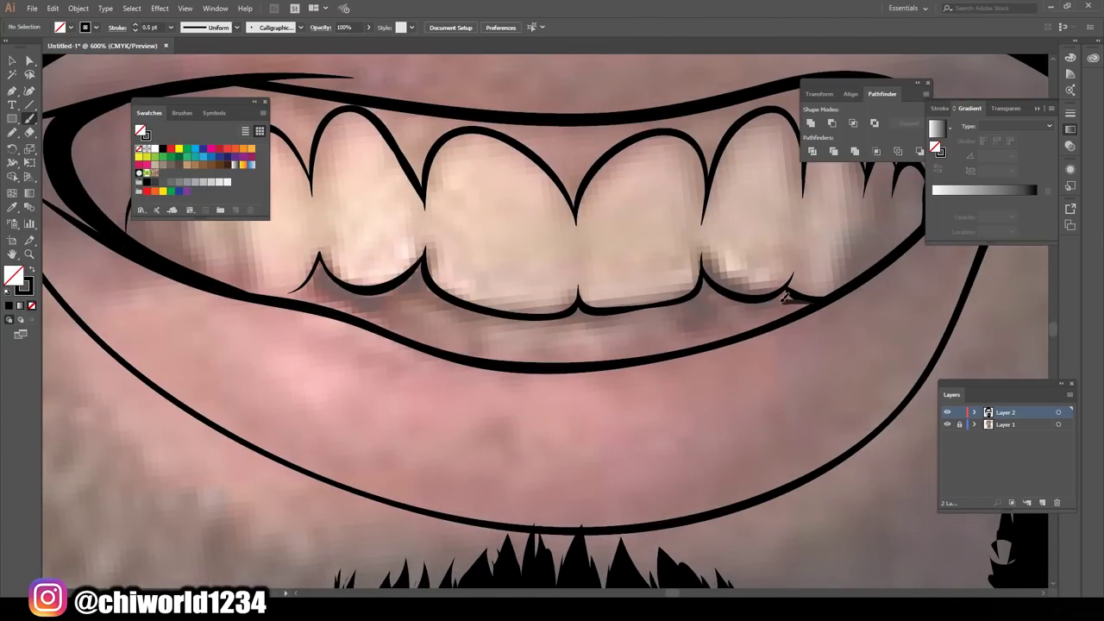
{"action": "mouse_move", "coordinate": [811, 297]}
{"action": "left_mouse_down"}
{"action": "mouse_move", "coordinate": [699, 321]}
{"action": "mouse_move", "coordinate": [705, 285]}
{"action": "left_mouse_up"}
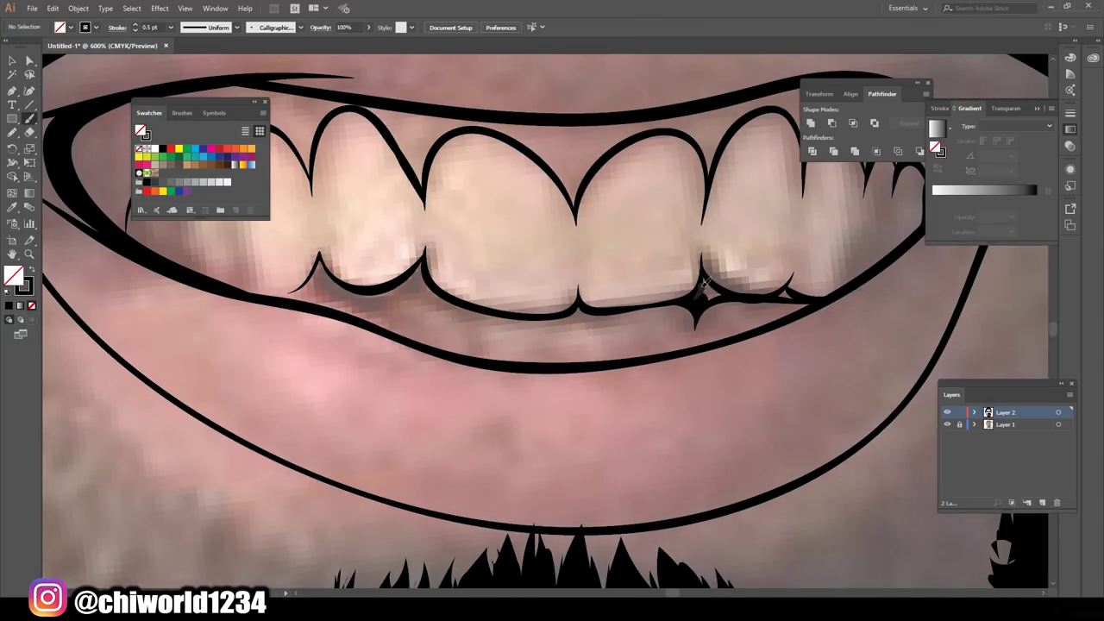
{"action": "mouse_move", "coordinate": [537, 313]}
{"action": "left_mouse_down"}
{"action": "mouse_move", "coordinate": [472, 330]}
{"action": "mouse_move", "coordinate": [390, 315]}
{"action": "left_mouse_up"}
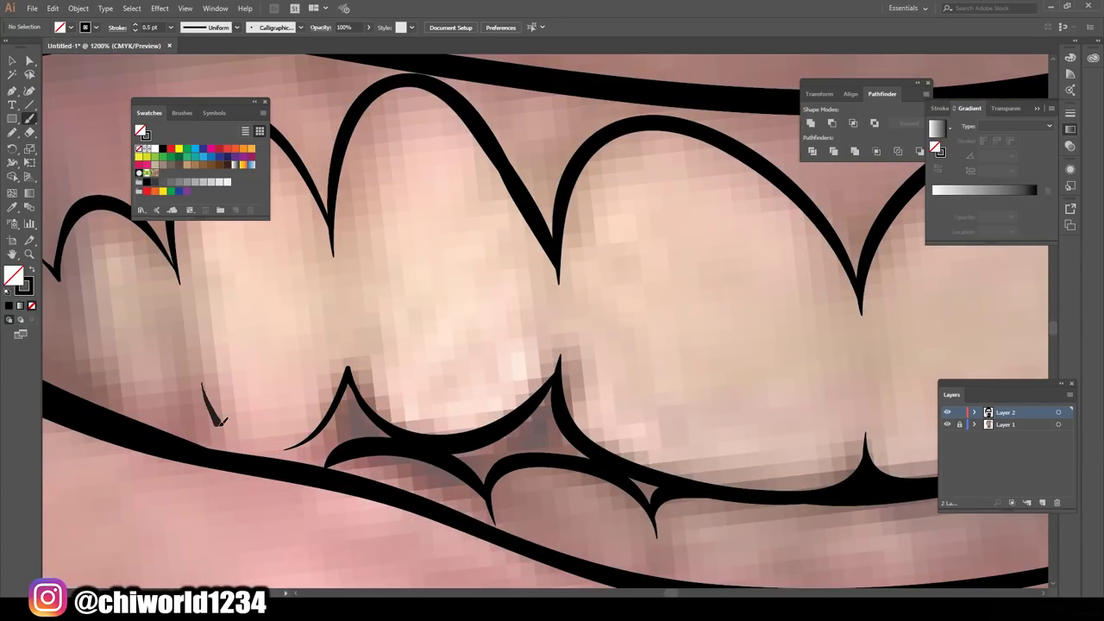
- Fill the gaps between the lower teeth and the lip solid black
{"action": "mouse_move", "coordinate": [383, 435]}
{"action": "left_mouse_down"}
{"action": "mouse_move", "coordinate": [319, 461]}
{"action": "mouse_move", "coordinate": [241, 440]}
{"action": "left_mouse_up"}
{"action": "left_click_drag", "start_coordinate": [423, 448], "coordinate": [647, 487]}
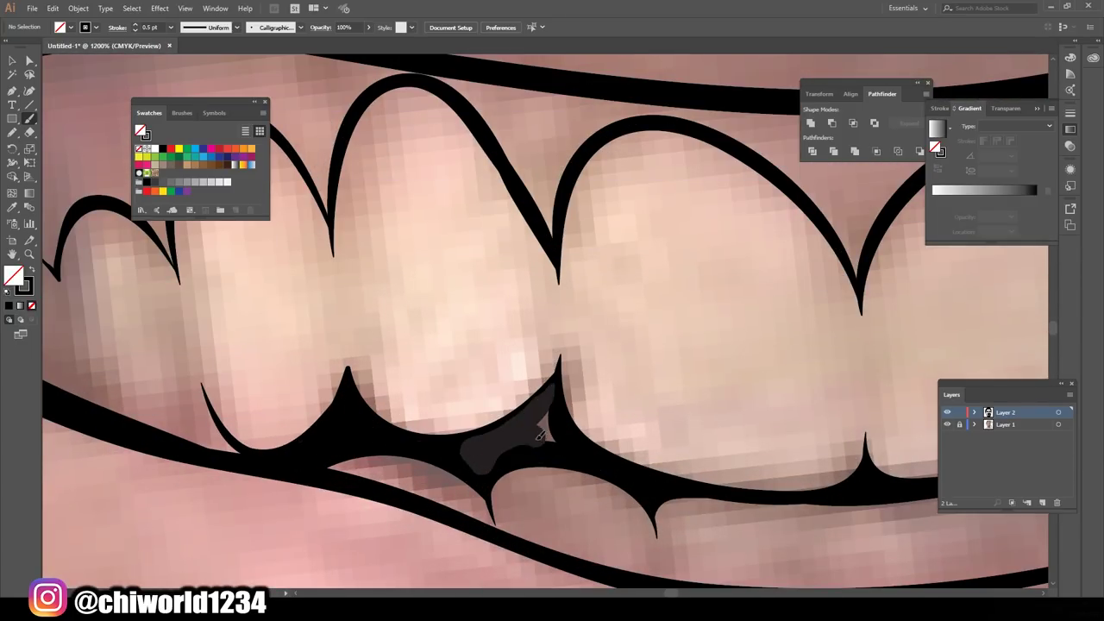
{"action": "left_click_drag", "start_coordinate": [552, 388], "coordinate": [465, 449]}
{"action": "left_click_drag", "start_coordinate": [226, 431], "coordinate": [218, 445]}
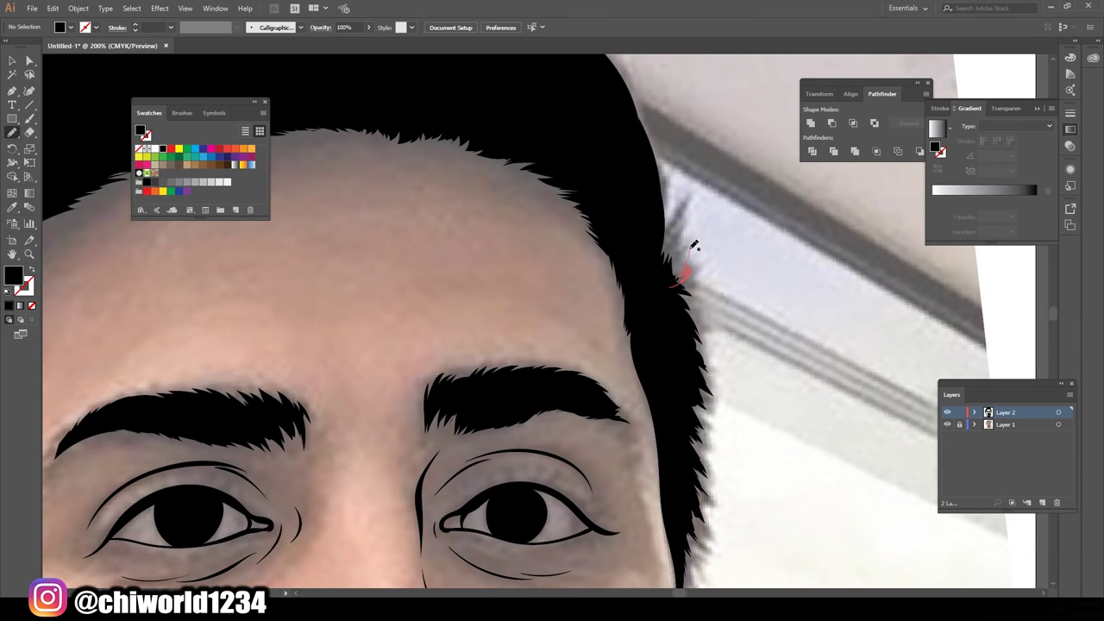
- Paint a spike onto the hair edge near the beard
{"action": "left_click_drag", "start_coordinate": [688, 192], "coordinate": [667, 246]}
{"action": "scroll", "coordinate": [681, 362], "scroll_direction": "down", "scroll_amount": 3}
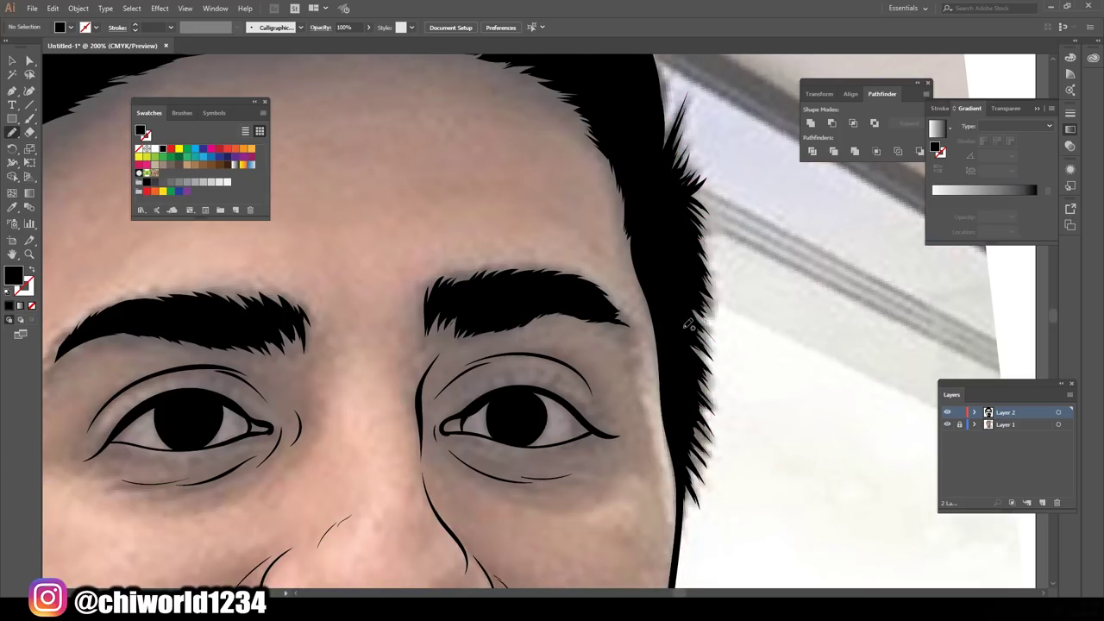
{"action": "key", "text": "ctrl+0"}
{"action": "key", "text": "ctrl+equal"}
- Swap fill and stroke and set the stroke weight to 0.75 pt
{"action": "key", "text": "shift+x"}
{"action": "left_click", "coordinate": [177, 27]}
{"action": "left_click", "coordinate": [185, 104]}
{"action": "key", "text": "ctrl+equal"}
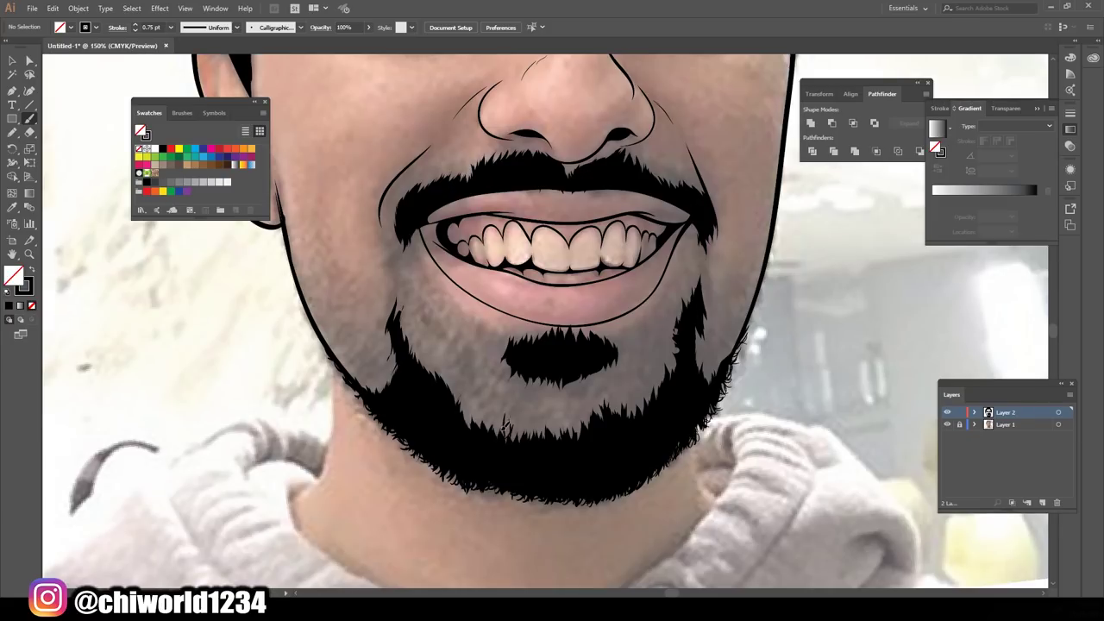
- Paint fine 0.75 pt hairs along the lower beard, right beard edge, moustache and left cheek
{"action": "left_click_drag", "start_coordinate": [511, 422], "coordinate": [471, 399]}
{"action": "mouse_move", "coordinate": [639, 398]}
{"action": "left_mouse_down"}
{"action": "mouse_move", "coordinate": [586, 422]}
{"action": "mouse_move", "coordinate": [524, 429]}
{"action": "mouse_move", "coordinate": [450, 387]}
{"action": "left_mouse_up"}
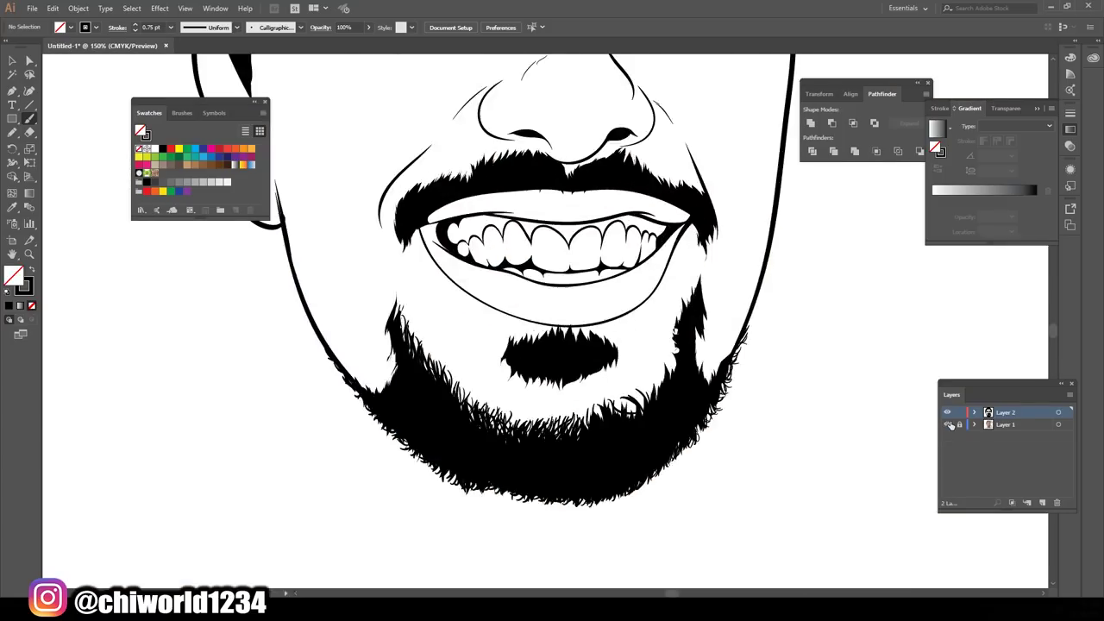
{"action": "left_click_drag", "start_coordinate": [638, 413], "coordinate": [705, 237]}
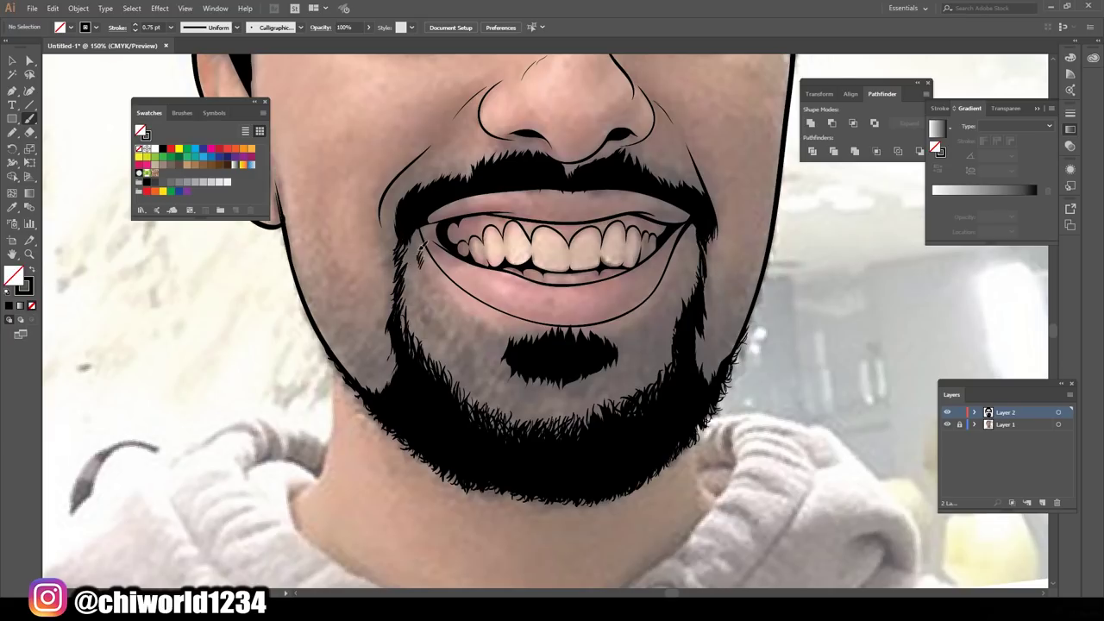
{"action": "left_click_drag", "start_coordinate": [472, 151], "coordinate": [420, 184]}
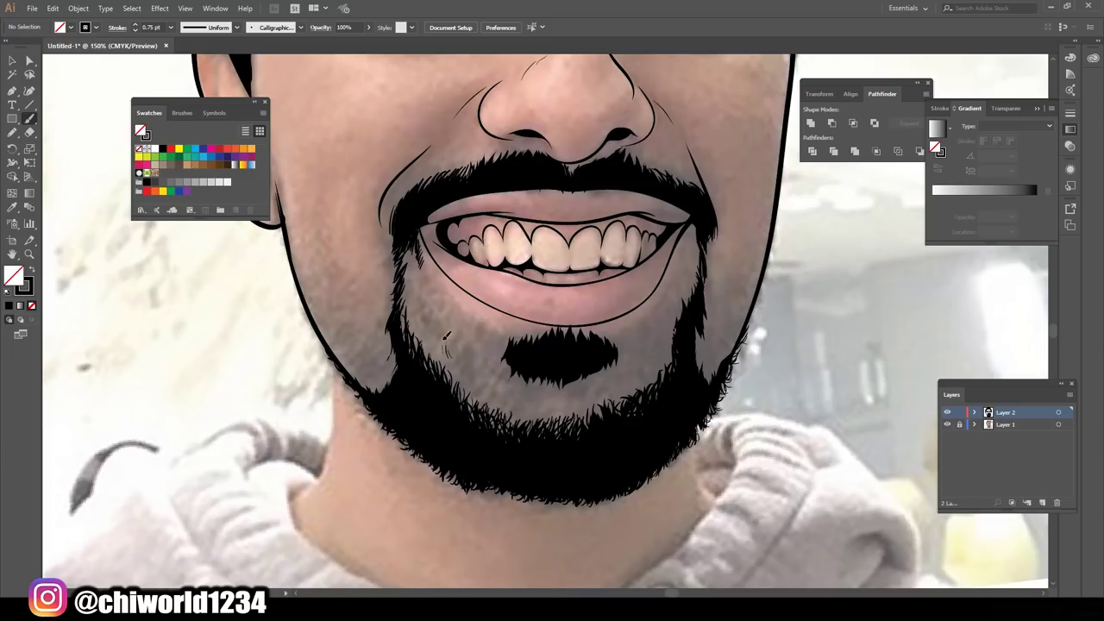
{"action": "left_click_drag", "start_coordinate": [445, 349], "coordinate": [410, 310]}
{"action": "left_click_drag", "start_coordinate": [522, 410], "coordinate": [417, 326]}
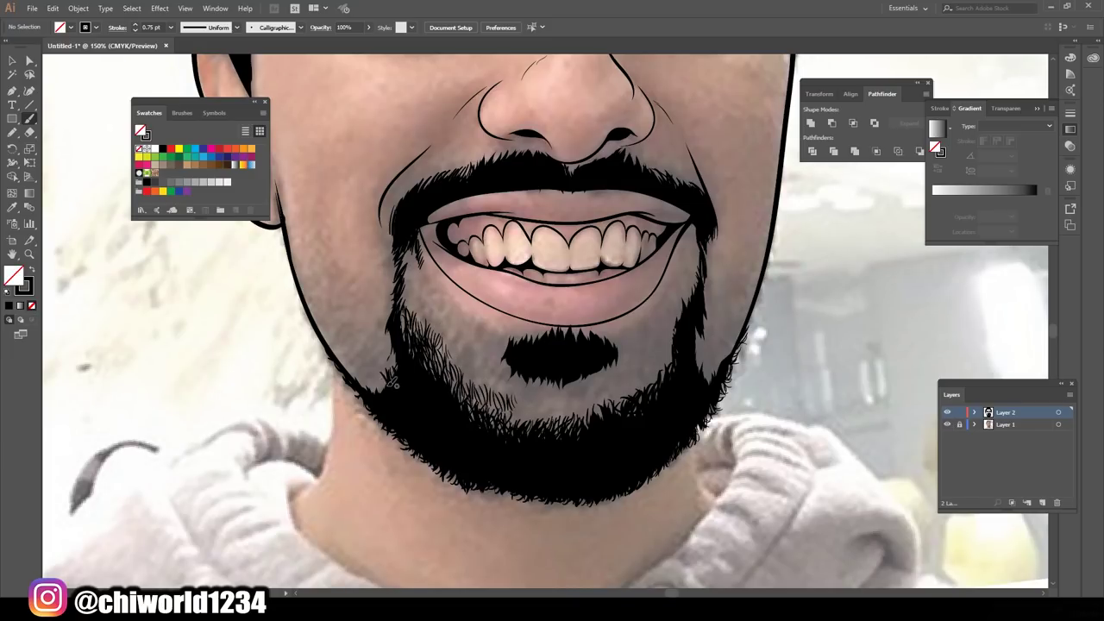
{"action": "left_click_drag", "start_coordinate": [392, 379], "coordinate": [349, 356]}
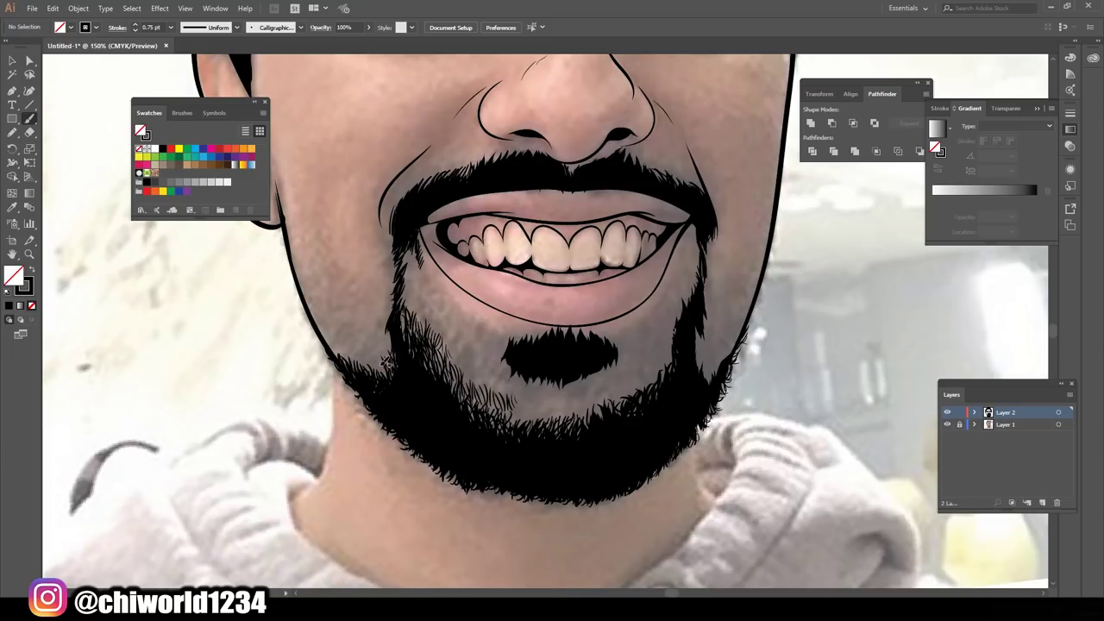
- Show the reference photo, zoom in on the forehead and eyes, and clear the selection
{"action": "left_click", "coordinate": [948, 426]}
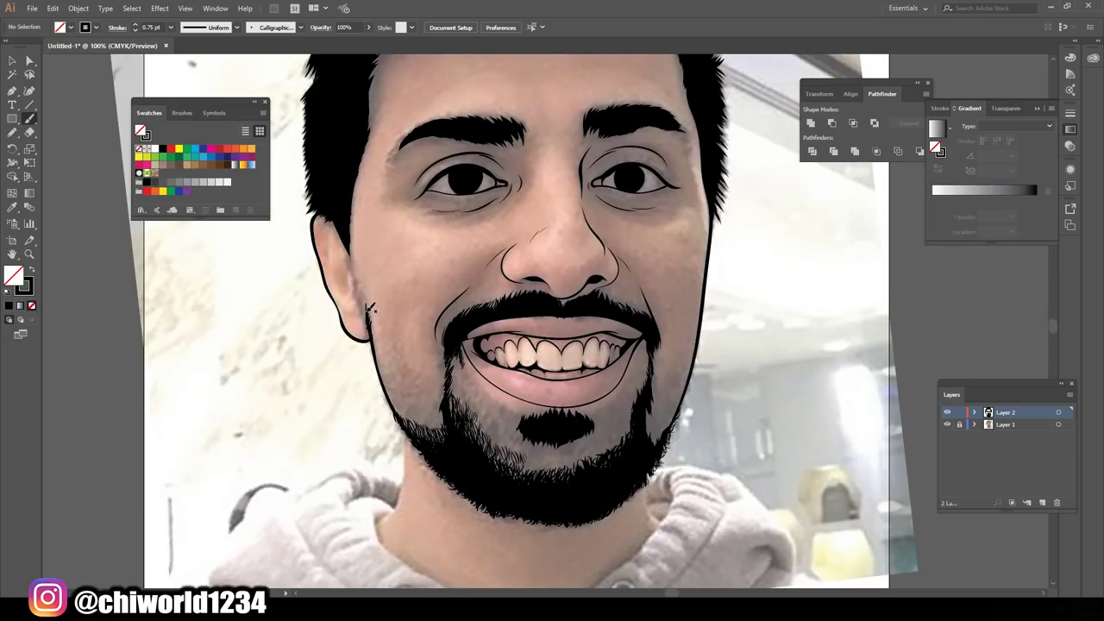
{"action": "key", "text": "ctrl+minus"}
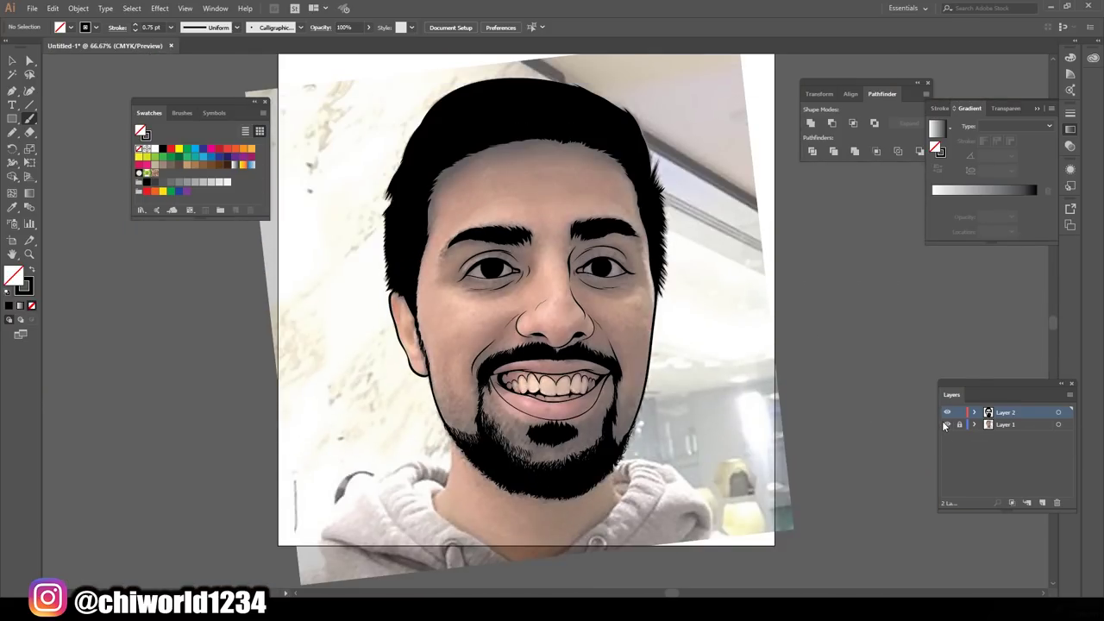
{"action": "key", "text": "ctrl+plus"}
{"action": "key", "text": "ctrl+plus"}
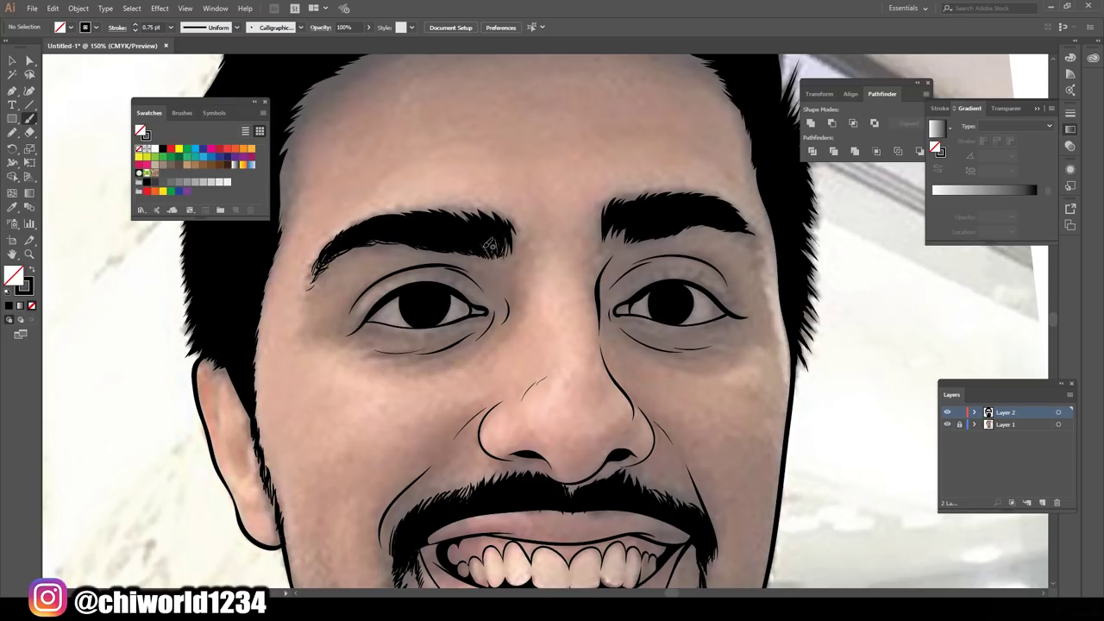
{"action": "scroll", "coordinate": [319, 519], "scroll_direction": "right", "scroll_amount": 2}
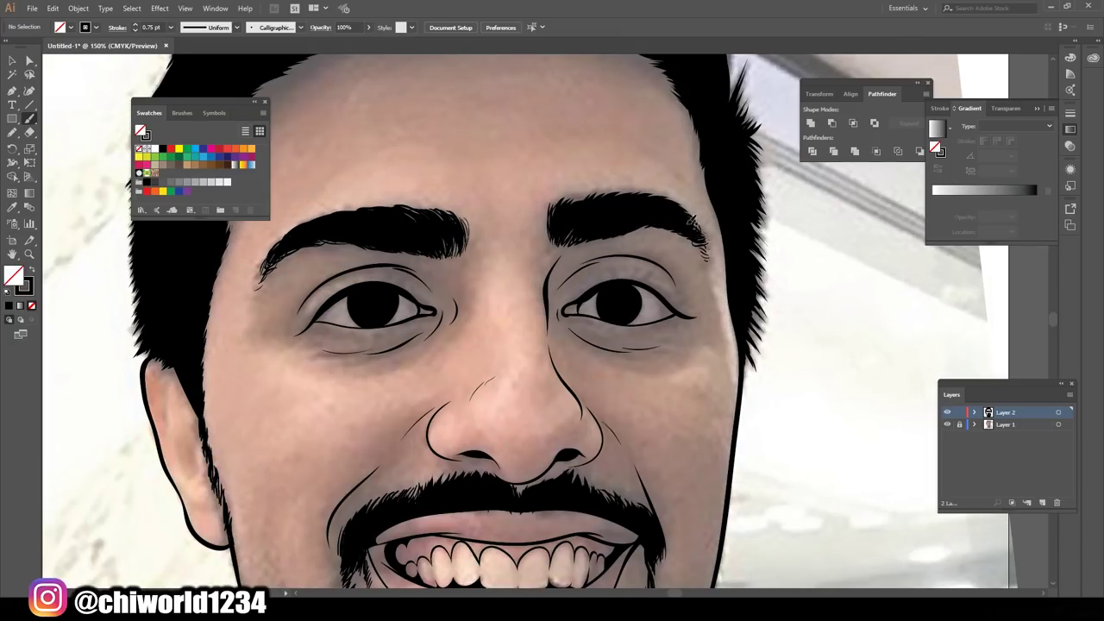
{"action": "key", "text": "ctrl+minus"}
{"action": "key", "text": "ctrl+minus"}
{"action": "key", "text": "ctrl+plus"}
{"action": "key", "text": "ctrl+plus"}
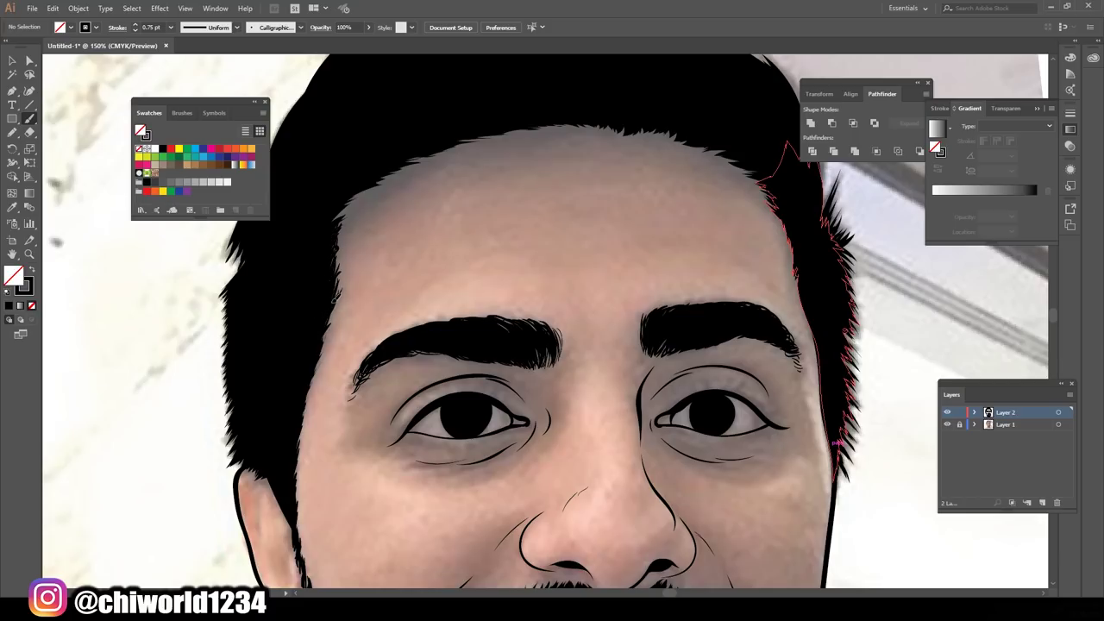
{"action": "key", "text": "ctrl+shift+a"}
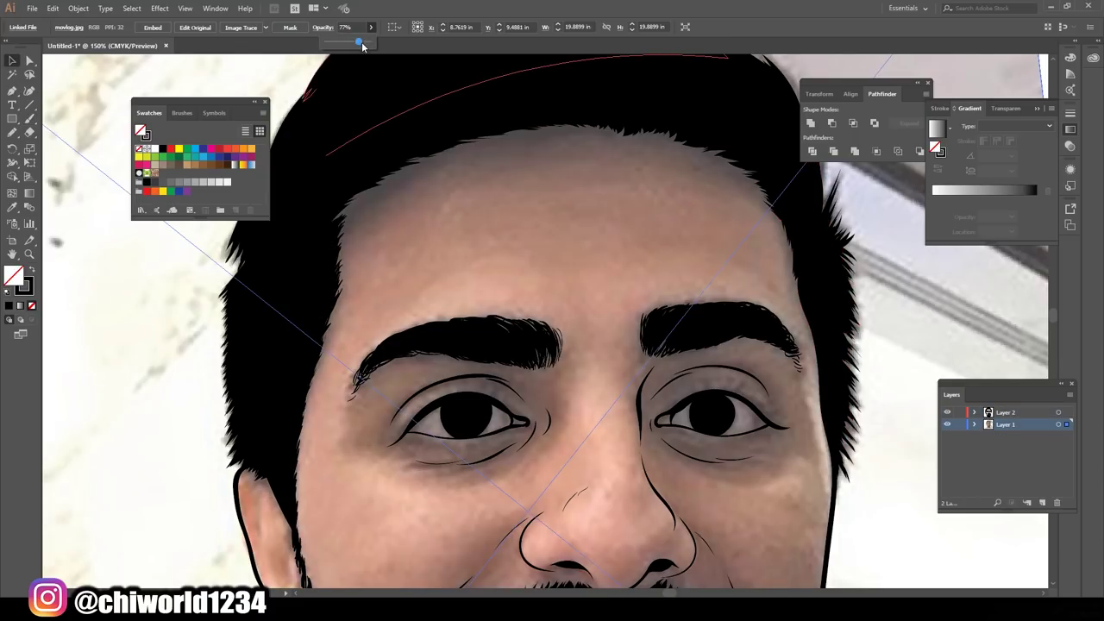
- Swap fill and stroke, then paint a long hair stroke across the beard
{"action": "key", "text": "n"}
{"action": "scroll", "coordinate": [552, 345], "scroll_direction": "up", "scroll_amount": 2}
{"action": "key", "text": "shift+x"}
{"action": "mouse_move", "coordinate": [323, 284]}
{"action": "left_mouse_down"}
{"action": "mouse_move", "coordinate": [401, 236]}
{"action": "mouse_move", "coordinate": [612, 181]}
{"action": "mouse_move", "coordinate": [708, 199]}
{"action": "left_mouse_up"}
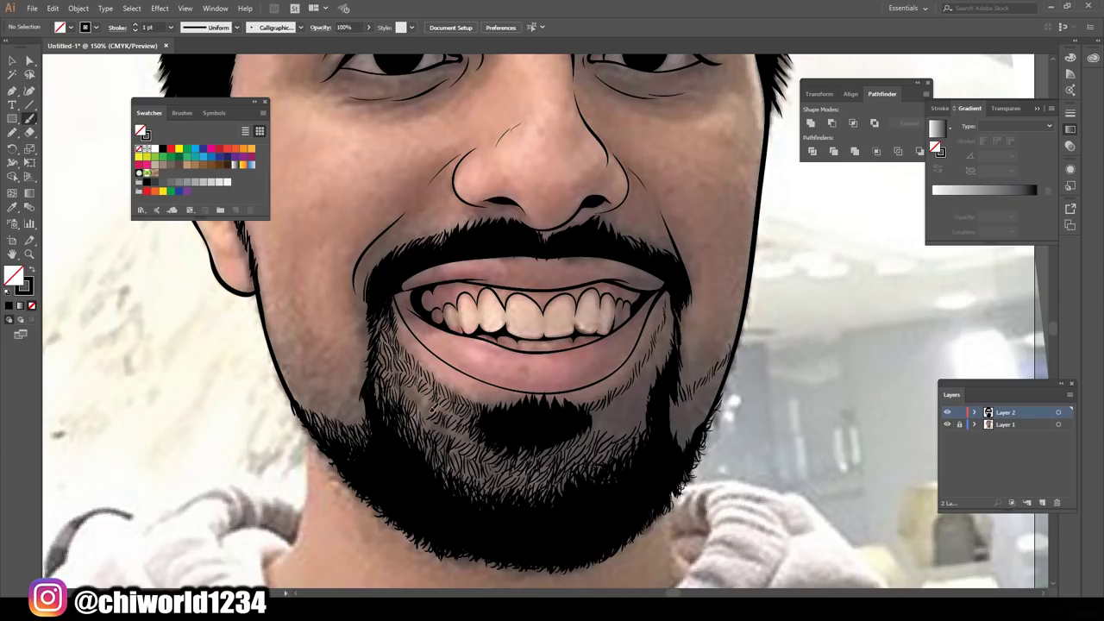
- Hide the reference photo and paint extra hair strokes into the beard and its left edge
{"action": "left_click", "coordinate": [947, 424]}
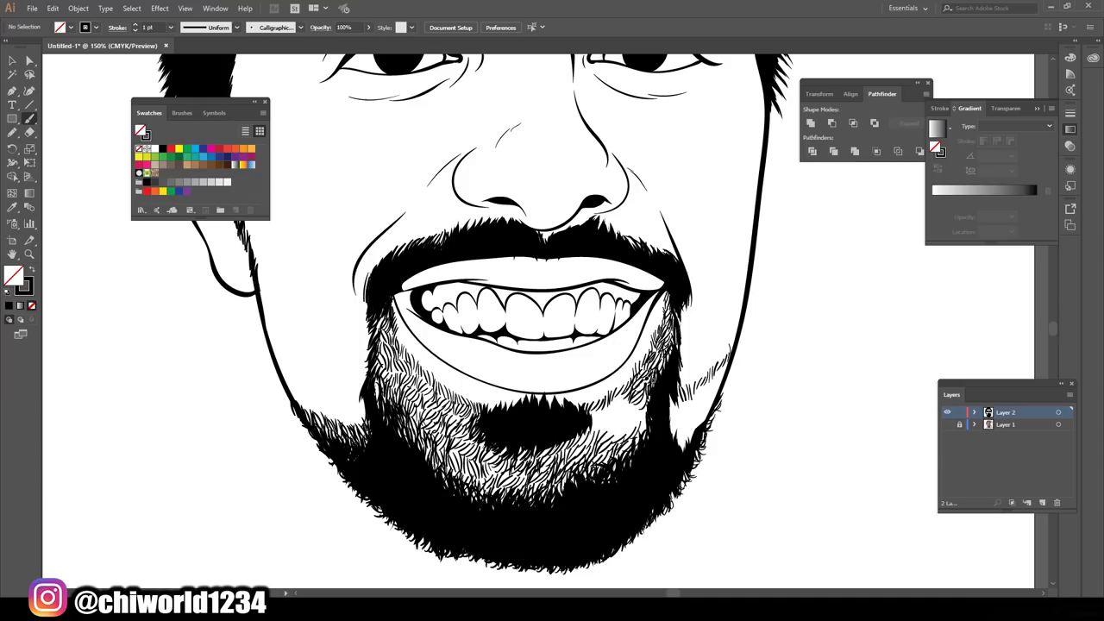
{"action": "left_click_drag", "start_coordinate": [647, 427], "coordinate": [682, 448]}
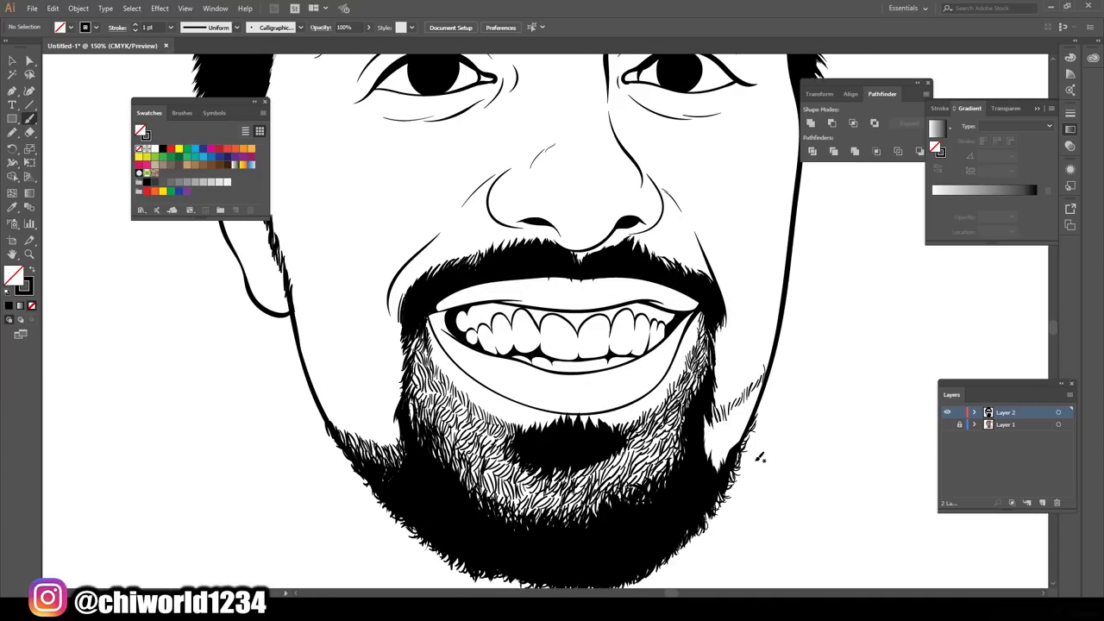
{"action": "left_click_drag", "start_coordinate": [602, 457], "coordinate": [533, 471]}
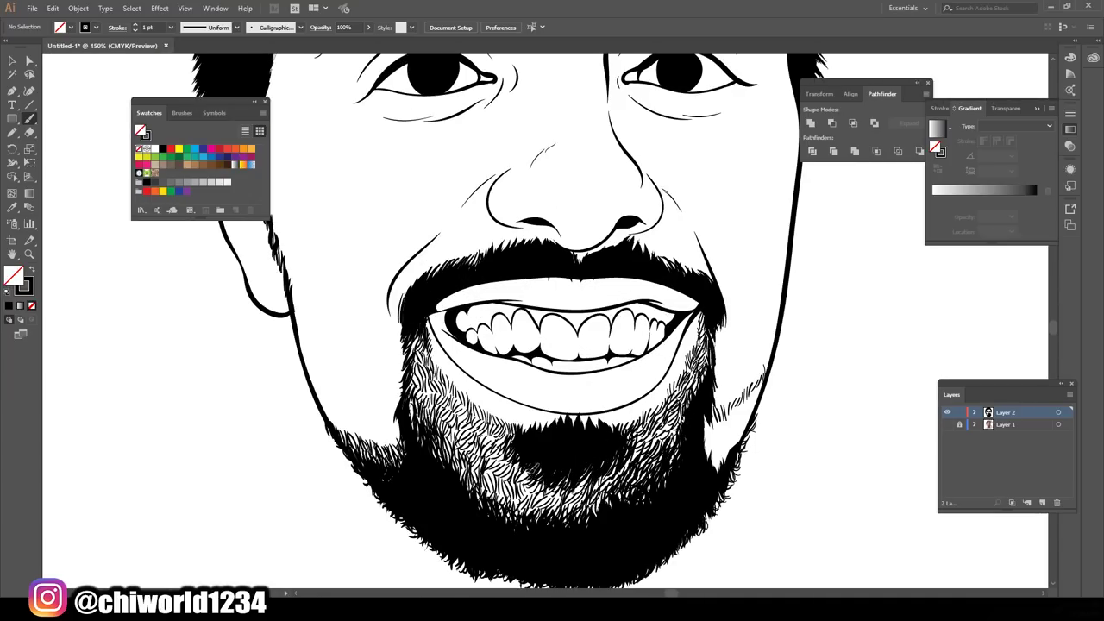
{"action": "key", "text": "ctrl+minus"}
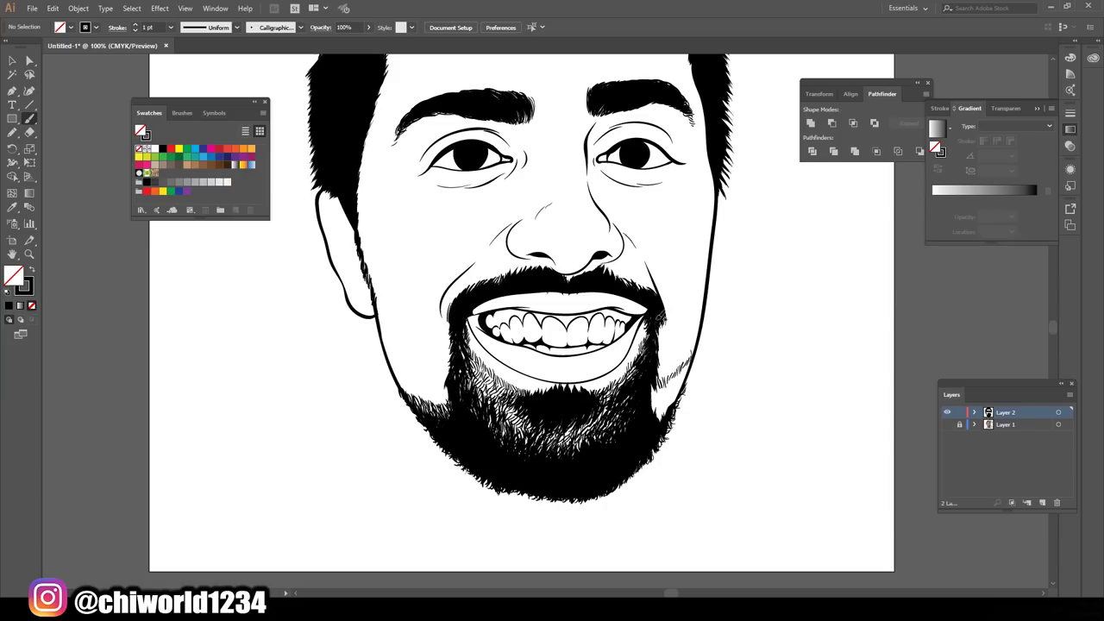
{"action": "scroll", "coordinate": [518, 397], "scroll_direction": "up", "scroll_amount": 1}
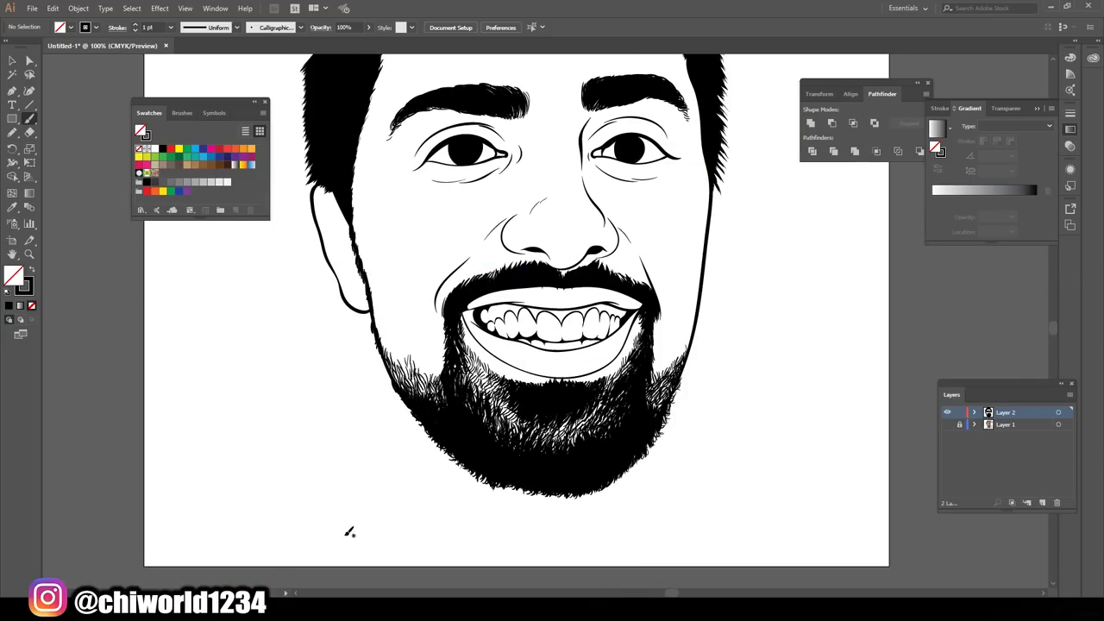
{"action": "key", "text": "ctrl+equal"}
{"action": "left_click_drag", "start_coordinate": [381, 461], "coordinate": [377, 434]}
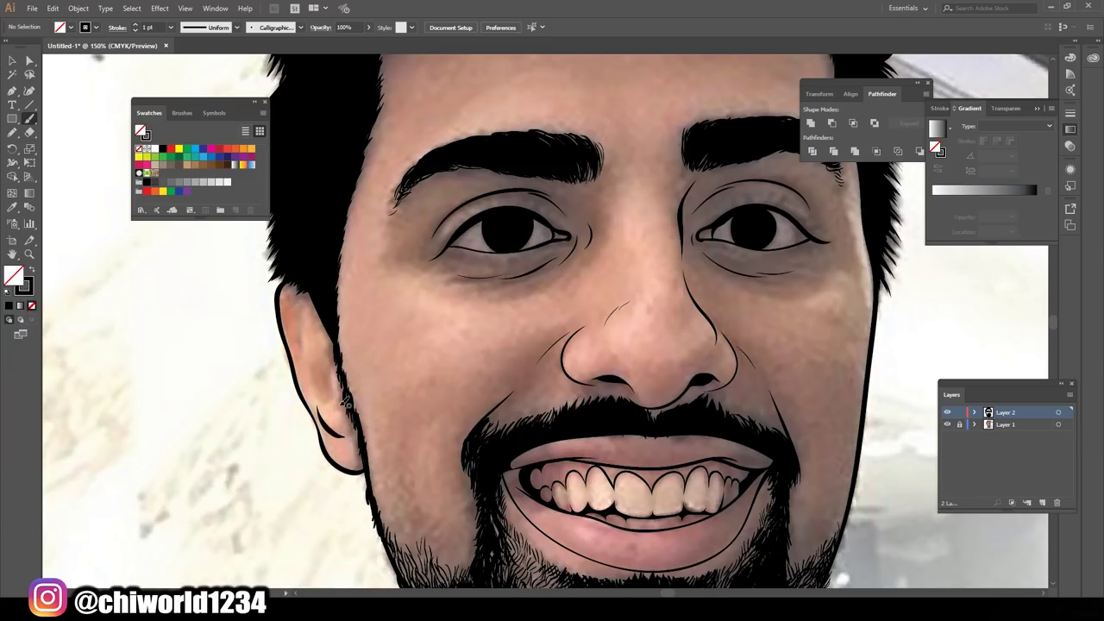
- Draw the inner ear curve, trace the moustache edge and outline drips below the beard
{"action": "left_click_drag", "start_coordinate": [317, 403], "coordinate": [300, 353]}
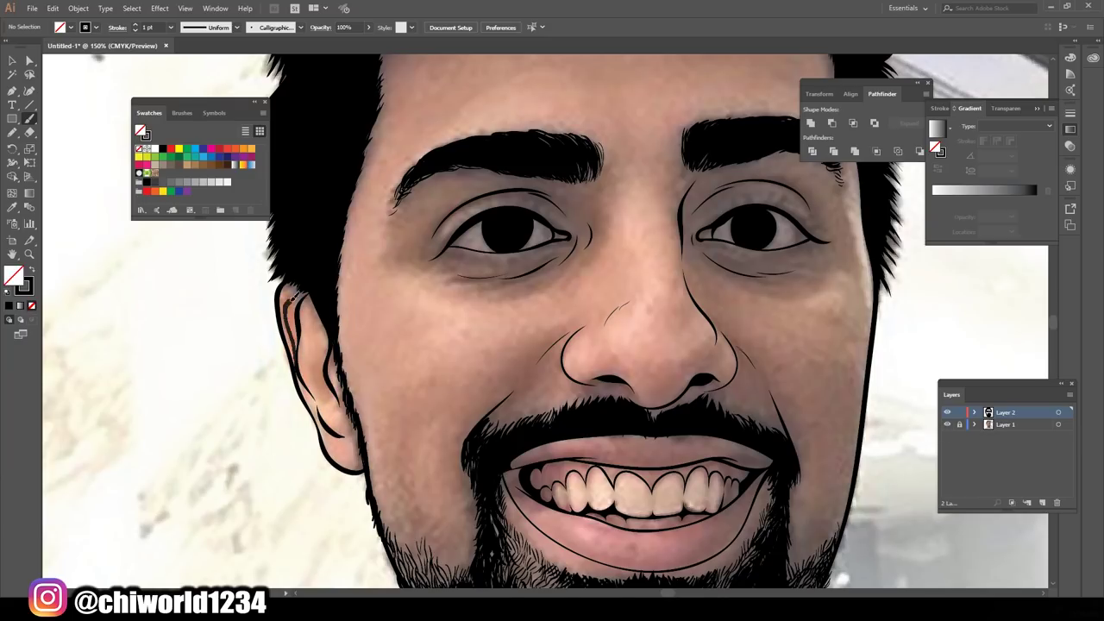
{"action": "left_click_drag", "start_coordinate": [292, 292], "coordinate": [300, 285]}
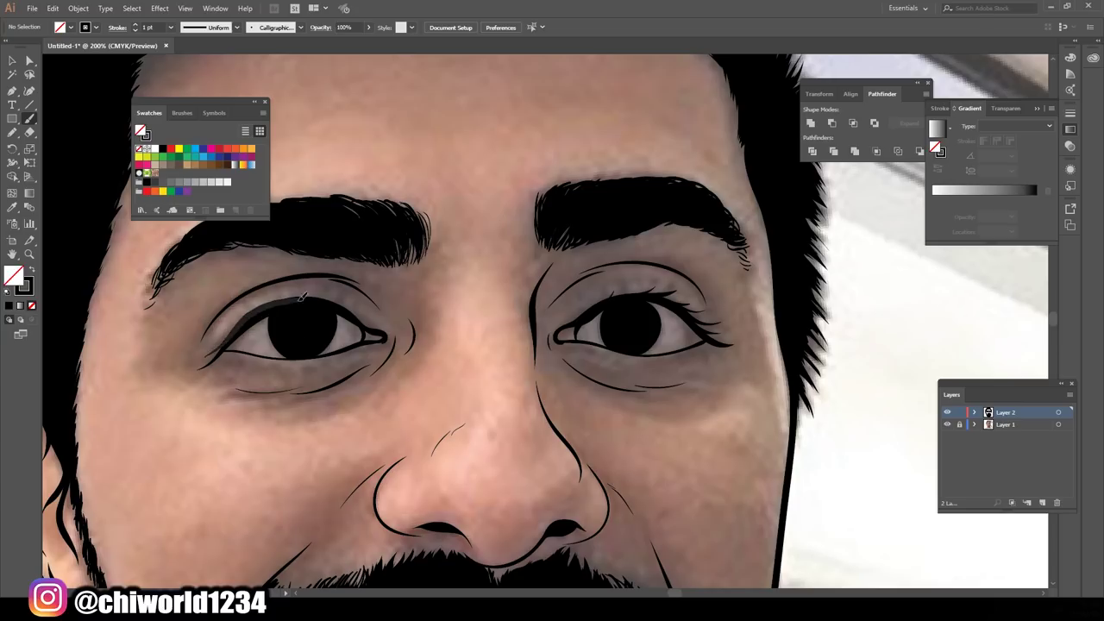
{"action": "left_click_drag", "start_coordinate": [550, 583], "coordinate": [628, 548]}
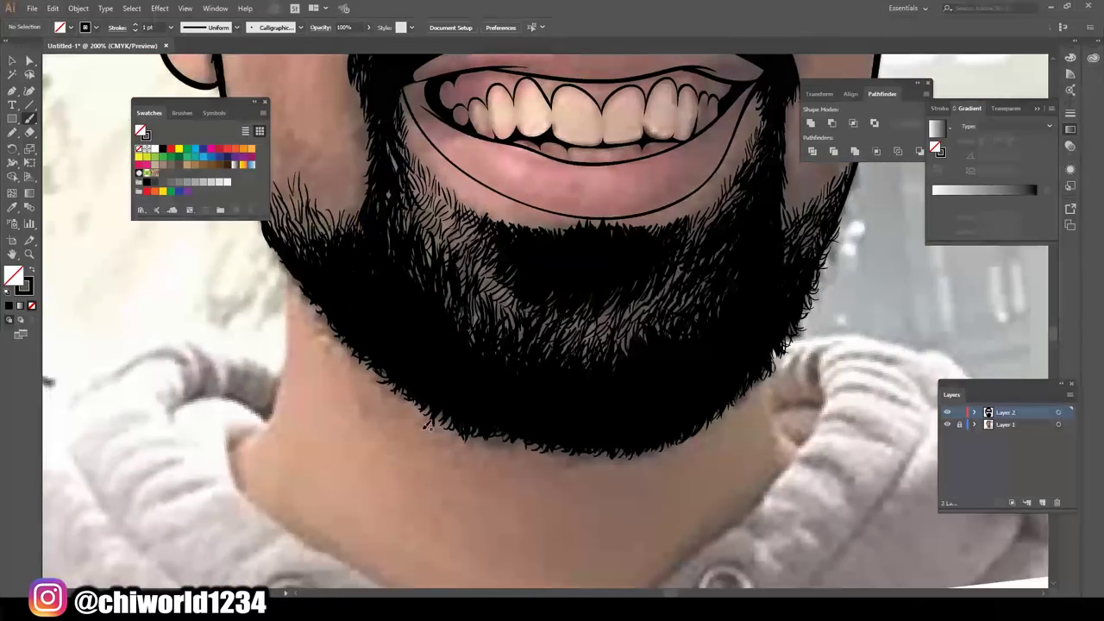
{"action": "mouse_move", "coordinate": [770, 345]}
{"action": "left_mouse_down"}
{"action": "mouse_move", "coordinate": [530, 485]}
{"action": "mouse_move", "coordinate": [276, 267]}
{"action": "left_mouse_up"}
- Fill the first neck drip outlines as solid black blobs
{"action": "key", "text": "ctrl+0"}
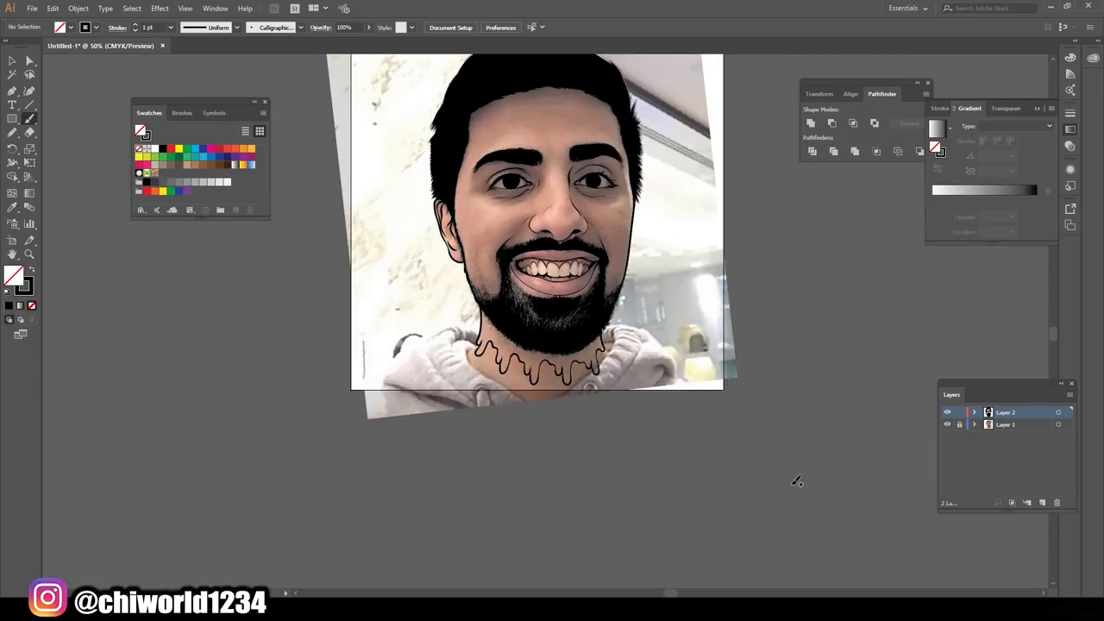
{"action": "left_click", "coordinate": [947, 425]}
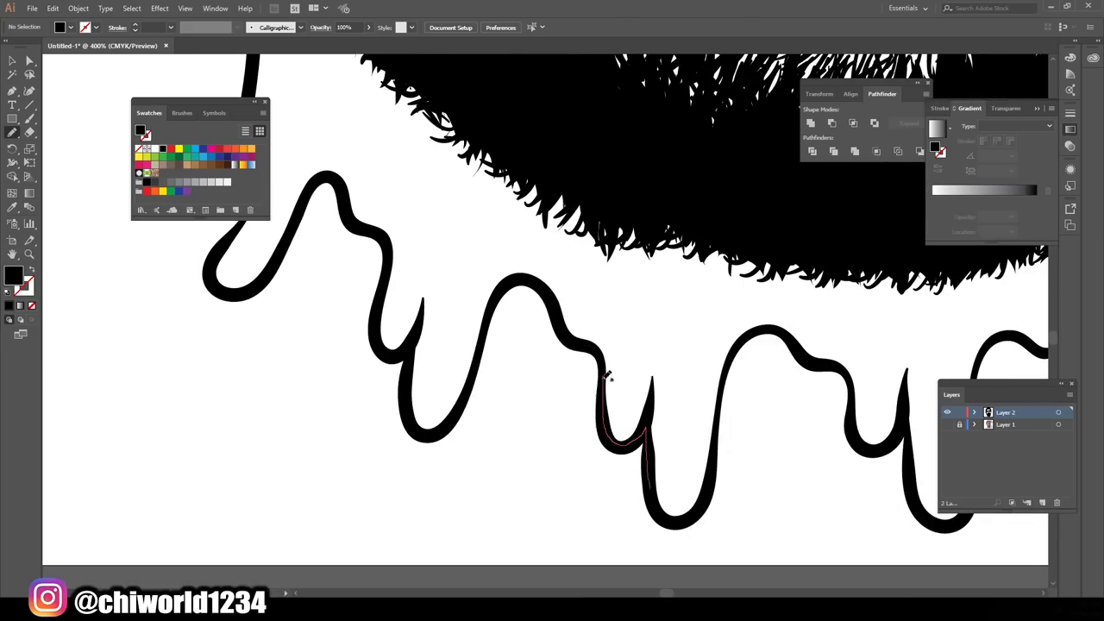
{"action": "left_click_drag", "start_coordinate": [516, 417], "coordinate": [636, 556]}
{"action": "left_click_drag", "start_coordinate": [638, 518], "coordinate": [577, 291]}
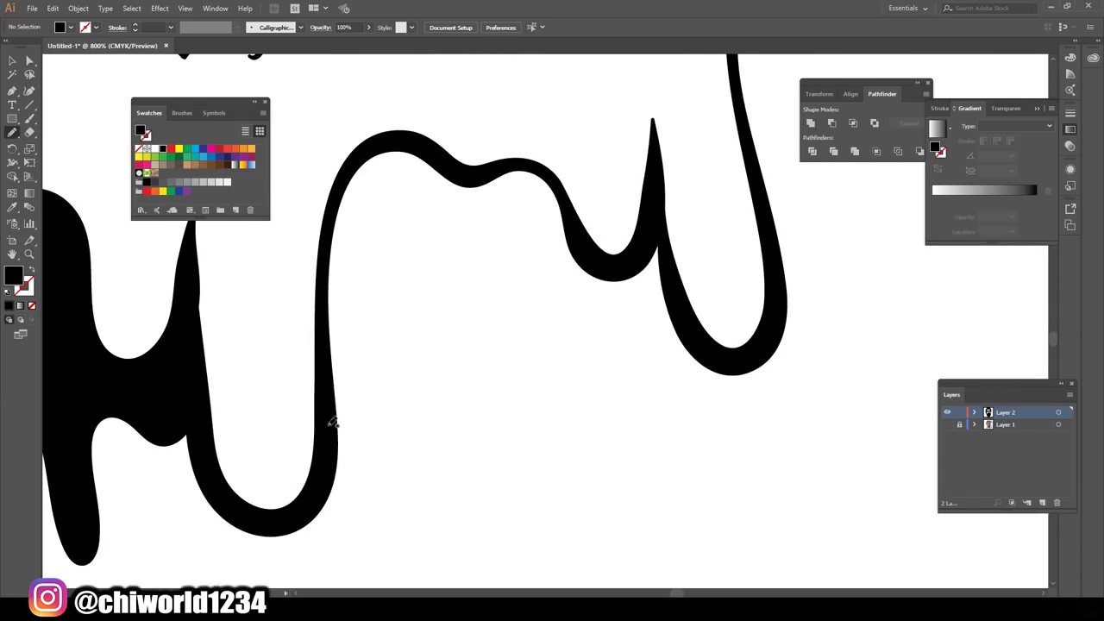
{"action": "mouse_move", "coordinate": [328, 423]}
{"action": "left_mouse_down"}
{"action": "mouse_move", "coordinate": [665, 308]}
{"action": "mouse_move", "coordinate": [360, 170]}
{"action": "left_mouse_up"}
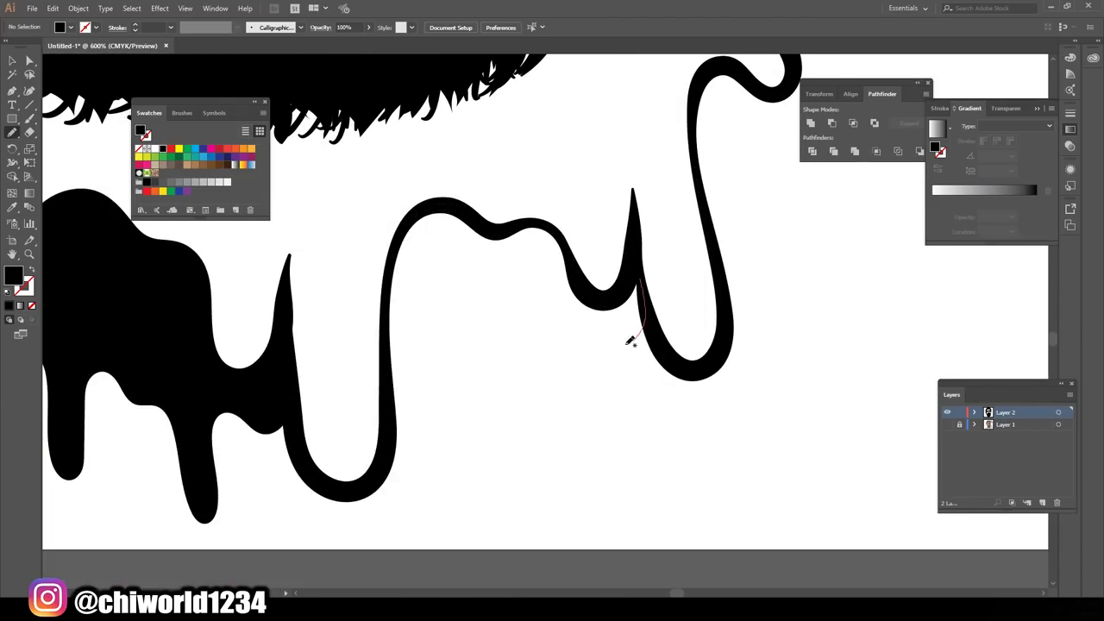
{"action": "left_click_drag", "start_coordinate": [642, 285], "coordinate": [402, 243]}
- Fill the remaining lower-right neck drips and smooth the hair's top edge
{"action": "scroll", "coordinate": [710, 357], "scroll_direction": "up", "scroll_amount": 3}
{"action": "left_click_drag", "start_coordinate": [705, 393], "coordinate": [705, 395]}
{"action": "scroll", "coordinate": [495, 520], "scroll_direction": "left", "scroll_amount": 5}
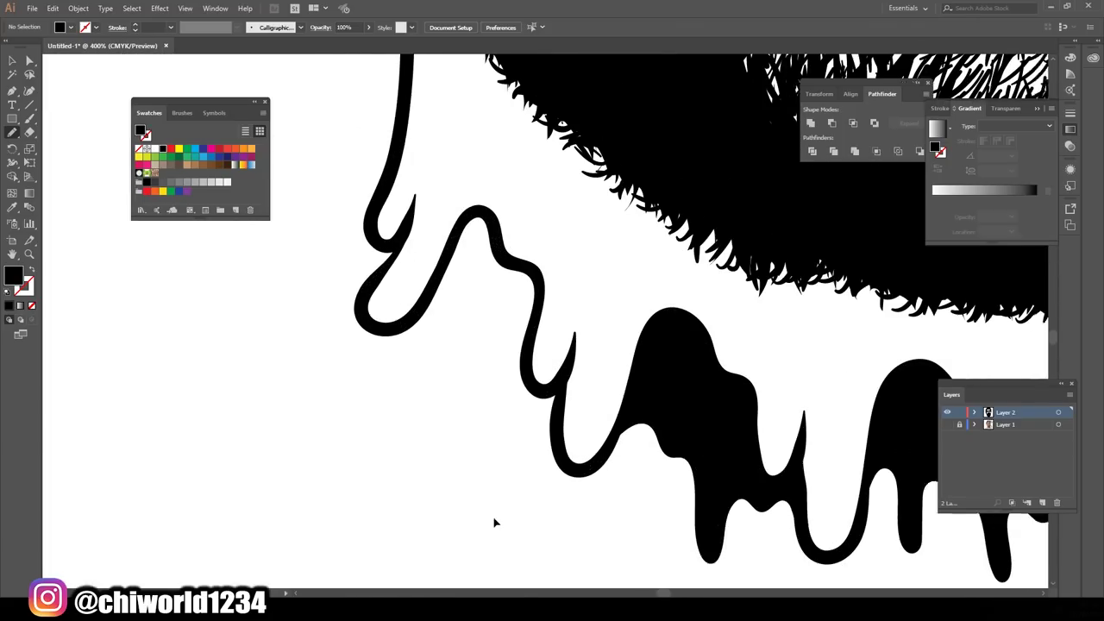
{"action": "left_click_drag", "start_coordinate": [587, 509], "coordinate": [420, 217]}
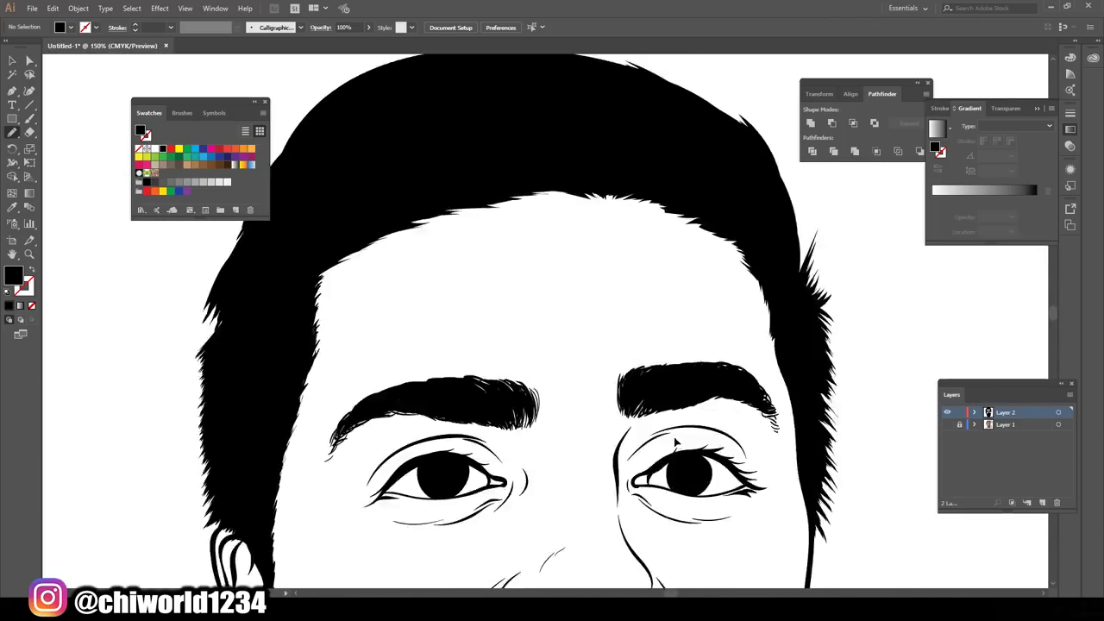
{"action": "mouse_move", "coordinate": [177, 390]}
{"action": "left_mouse_down"}
{"action": "mouse_move", "coordinate": [229, 306]}
{"action": "mouse_move", "coordinate": [608, 226]}
{"action": "left_mouse_up"}
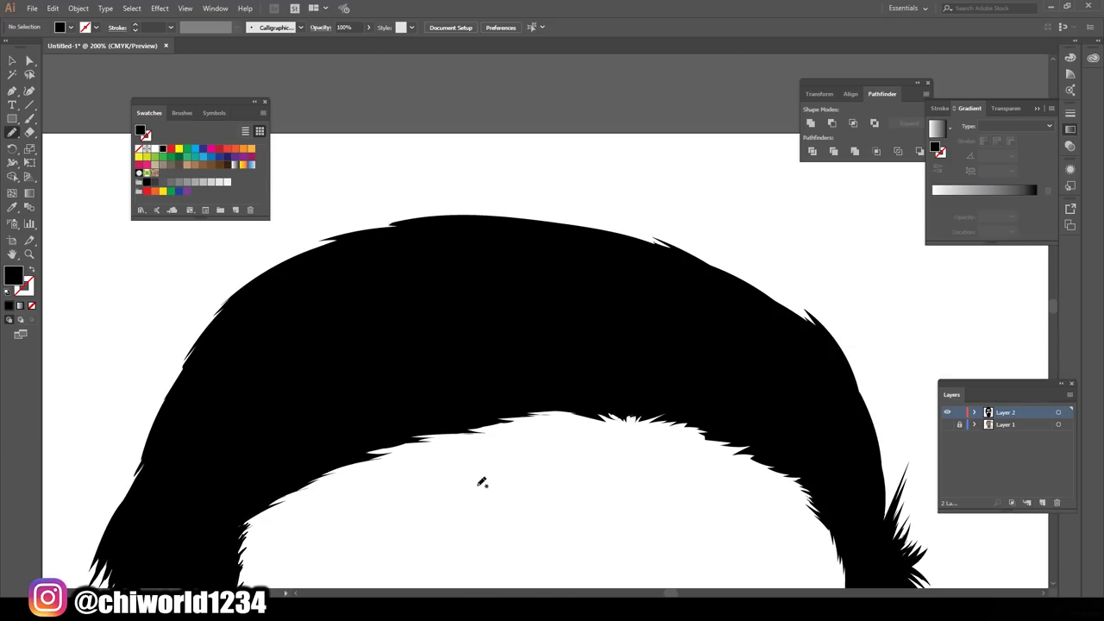
{"action": "key", "text": "ctrl+0"}
- Select all artwork, duplicate the line-art layer and set the tan swatch to a lighter peach
{"action": "key", "text": "v"}
{"action": "key", "text": "ctrl+a"}
{"action": "left_click", "coordinate": [846, 154]}
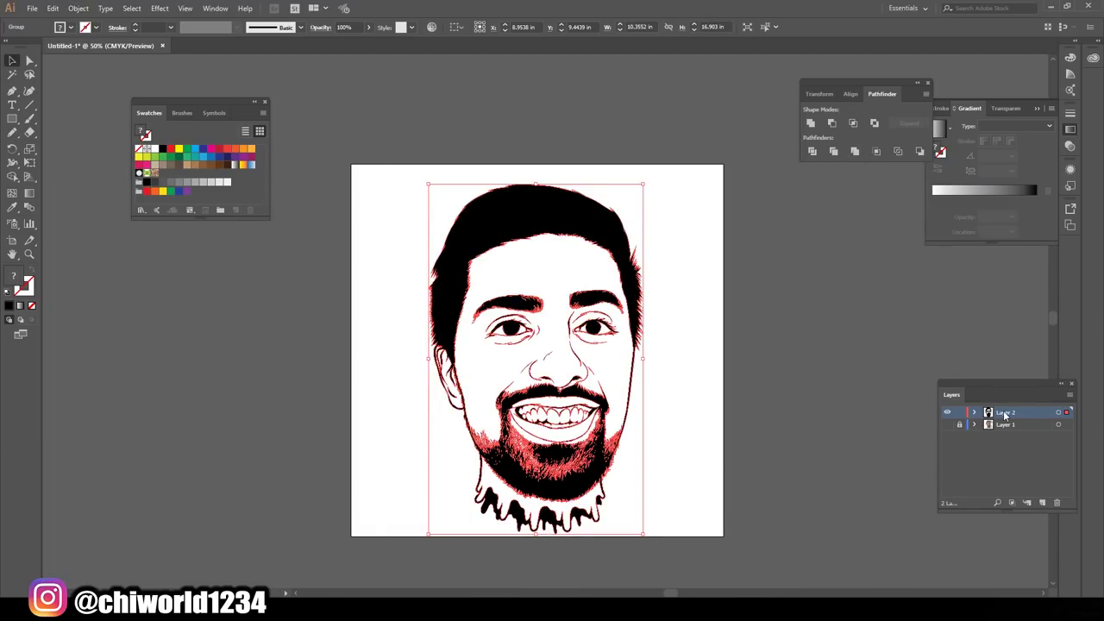
{"action": "double_click", "coordinate": [187, 164]}
{"action": "left_click", "coordinate": [673, 231]}
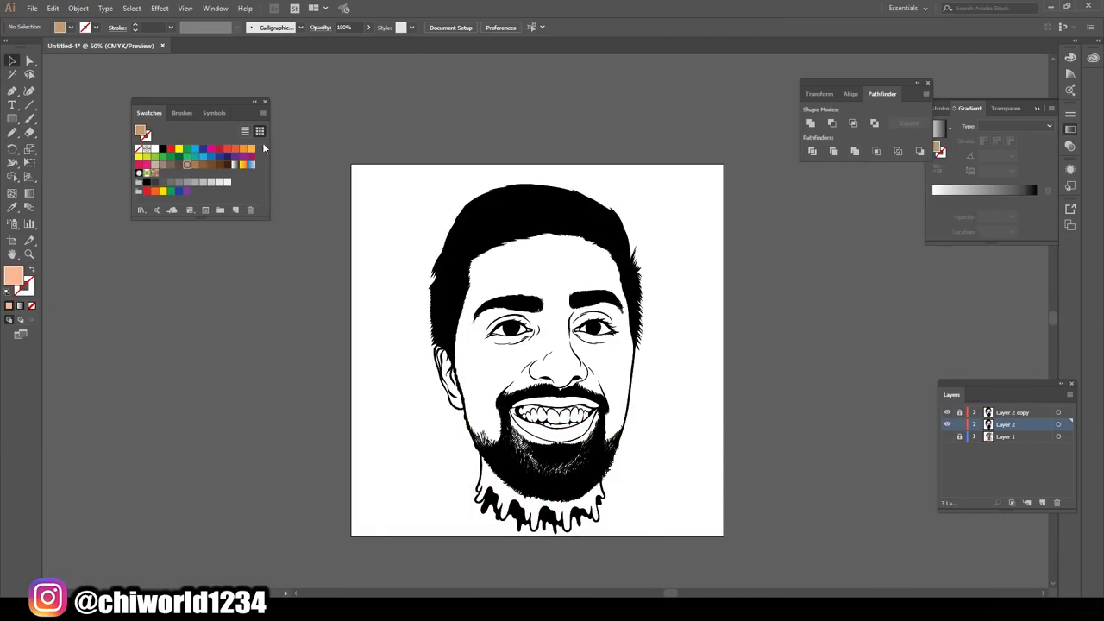
- Paint the face, ears and neck with the peach fill beneath the line art
{"action": "left_click_drag", "start_coordinate": [395, 131], "coordinate": [703, 546]}
{"action": "double_click", "coordinate": [699, 257]}
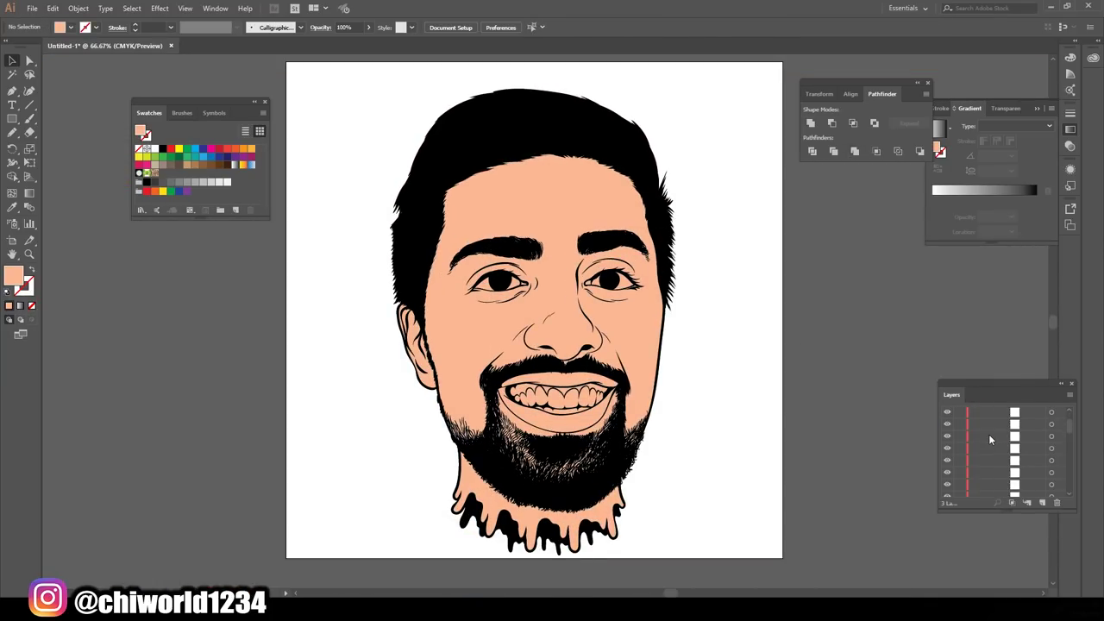
{"action": "left_click", "coordinate": [989, 435]}
{"action": "scroll", "coordinate": [703, 510], "scroll_direction": "down", "scroll_amount": 1}
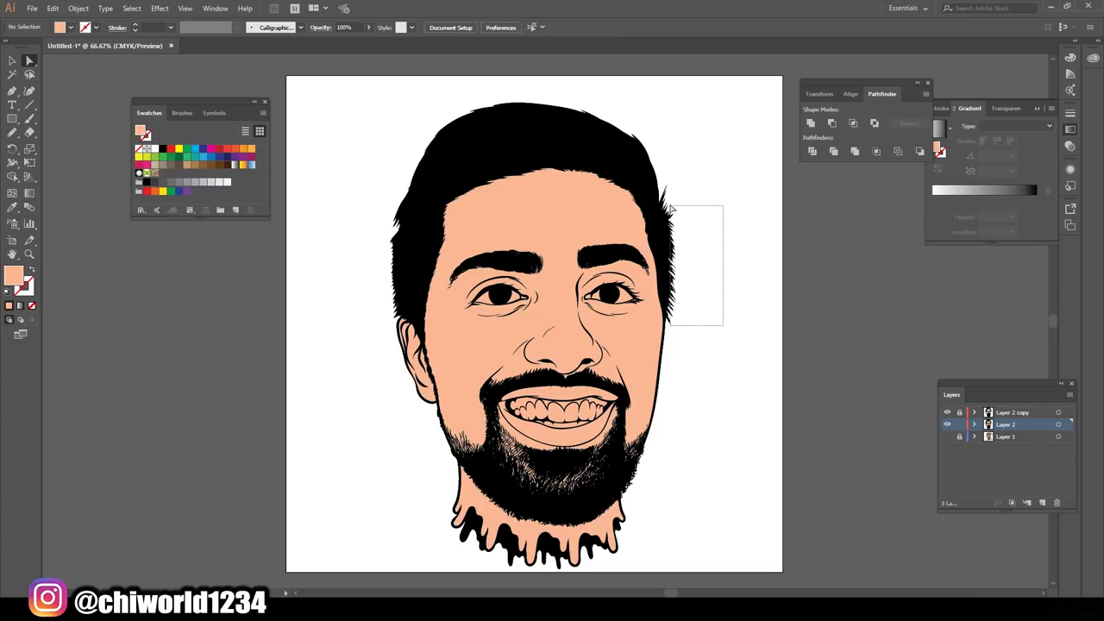
{"action": "left_click_drag", "start_coordinate": [725, 205], "coordinate": [628, 414]}
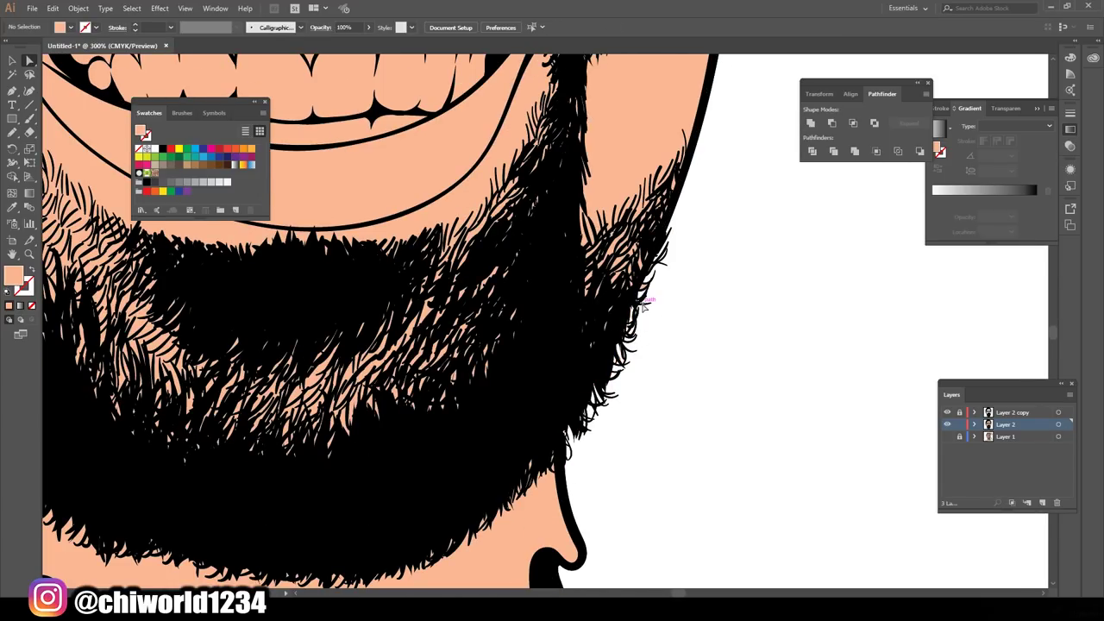
{"action": "scroll", "coordinate": [666, 308], "scroll_direction": "up", "scroll_amount": 1}
{"action": "key", "text": "ctrl+0"}
- Darken the white eye and teeth fills slightly to off-white with Adjust Colors
{"action": "key", "text": "ctrl+plus"}
{"action": "key", "text": "ctrl+plus"}
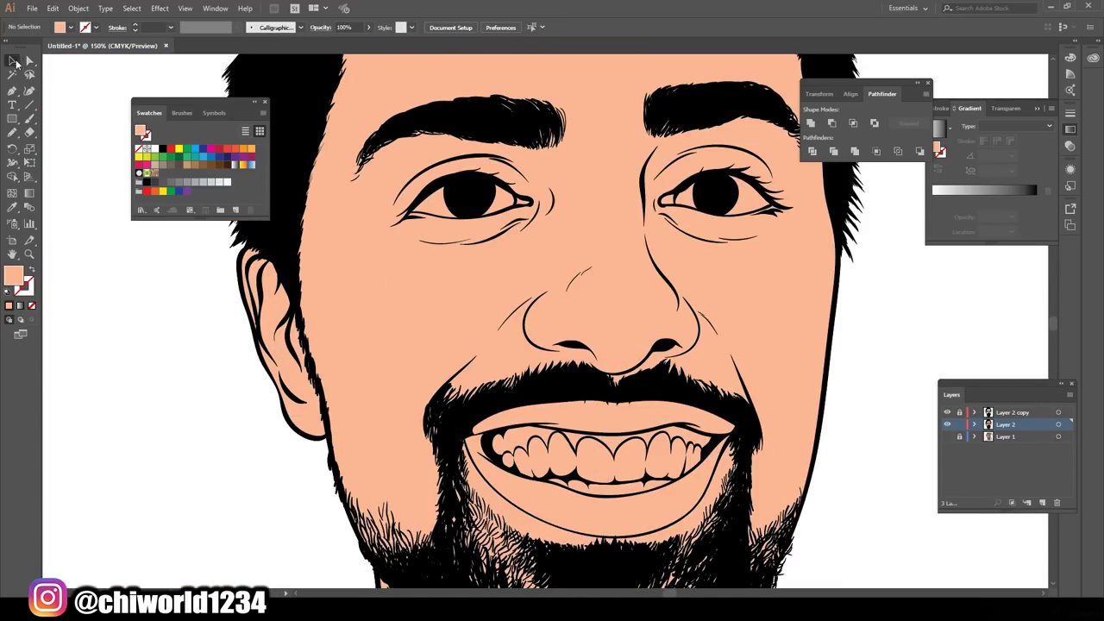
{"action": "double_click", "coordinate": [607, 460]}
{"action": "left_click", "coordinate": [606, 459]}
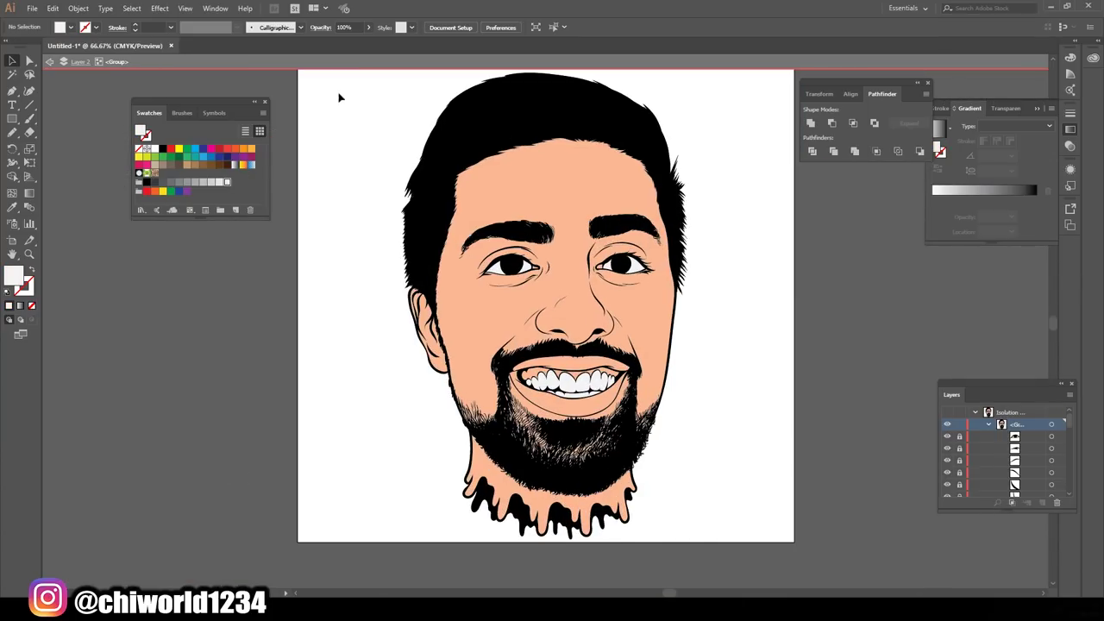
{"action": "left_click", "coordinate": [53, 8]}
{"action": "left_click", "coordinate": [320, 219]}
{"action": "left_click_drag", "start_coordinate": [822, 398], "coordinate": [826, 403]}
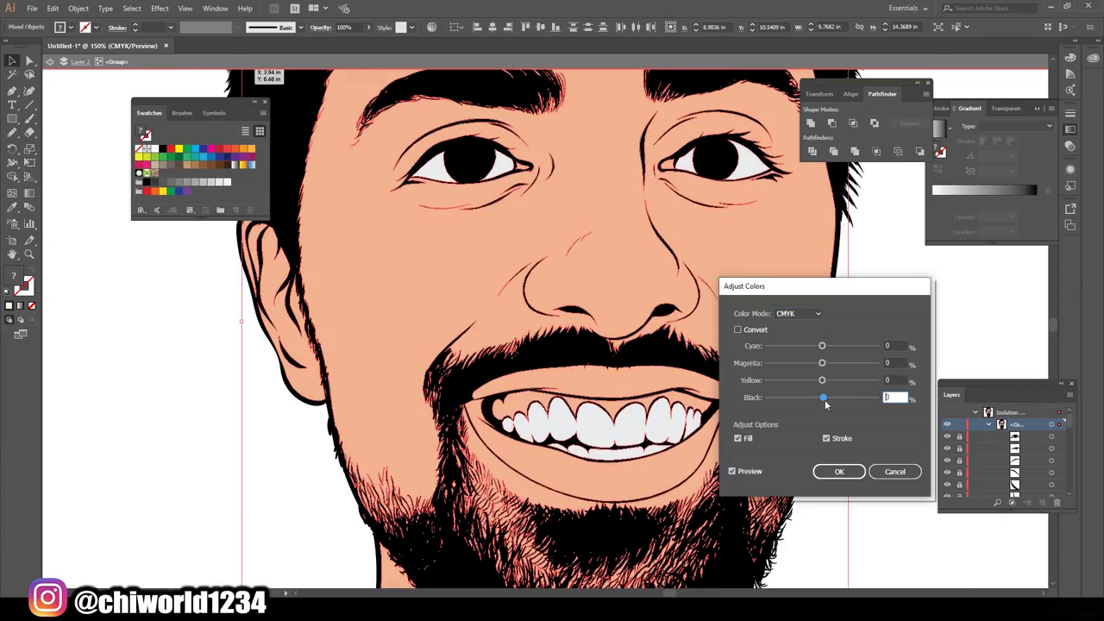
{"action": "left_click", "coordinate": [838, 471]}
- Colour the gums pink and the upper lip a darker red
{"action": "key", "text": "ctrl+plus"}
{"action": "double_click", "coordinate": [13, 275]}
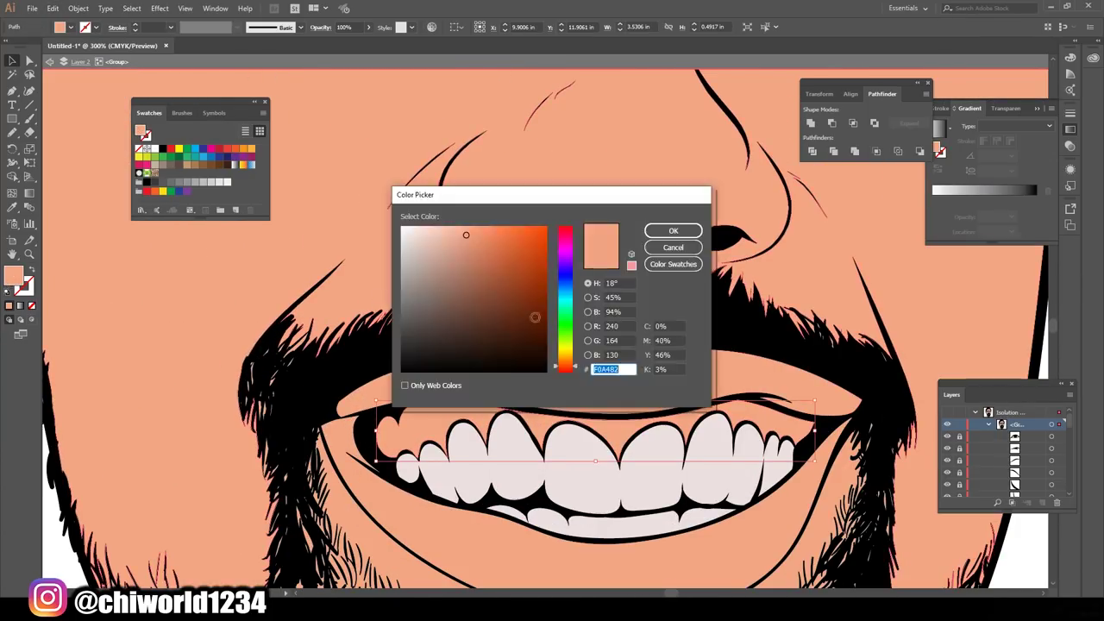
{"action": "left_click", "coordinate": [674, 230]}
{"action": "left_click", "coordinate": [604, 362]}
{"action": "double_click", "coordinate": [13, 274]}
{"action": "left_click", "coordinate": [471, 261]}
{"action": "left_click", "coordinate": [562, 226]}
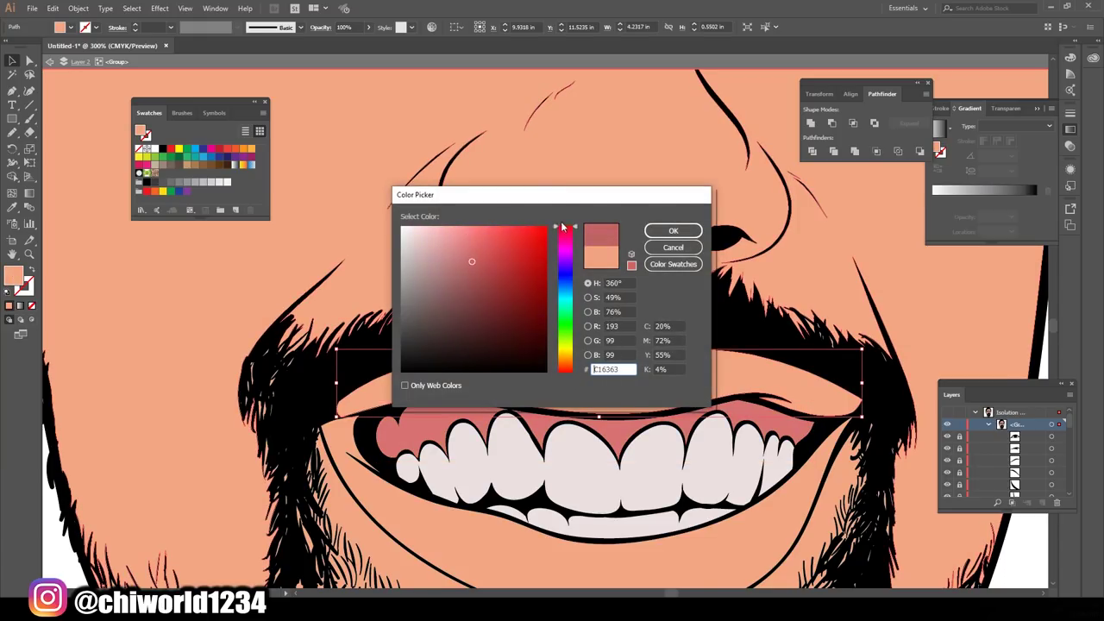
{"action": "left_click", "coordinate": [674, 230]}
- Give the lower lip a light pink fill and the inner eye corners dark red
{"action": "double_click", "coordinate": [13, 274]}
{"action": "left_click", "coordinate": [674, 230]}
{"action": "double_click", "coordinate": [13, 274]}
{"action": "left_click", "coordinate": [453, 225]}
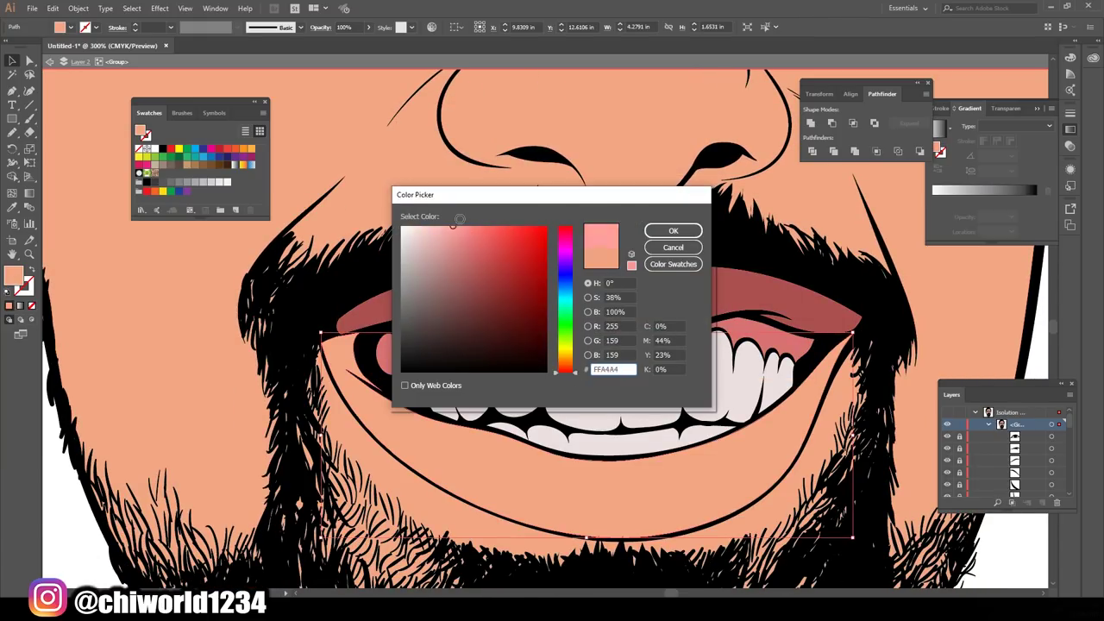
{"action": "left_click", "coordinate": [673, 230]}
{"action": "double_click", "coordinate": [12, 274]}
{"action": "left_click", "coordinate": [674, 230]}
{"action": "double_click", "coordinate": [13, 274]}
{"action": "left_click", "coordinate": [674, 230]}
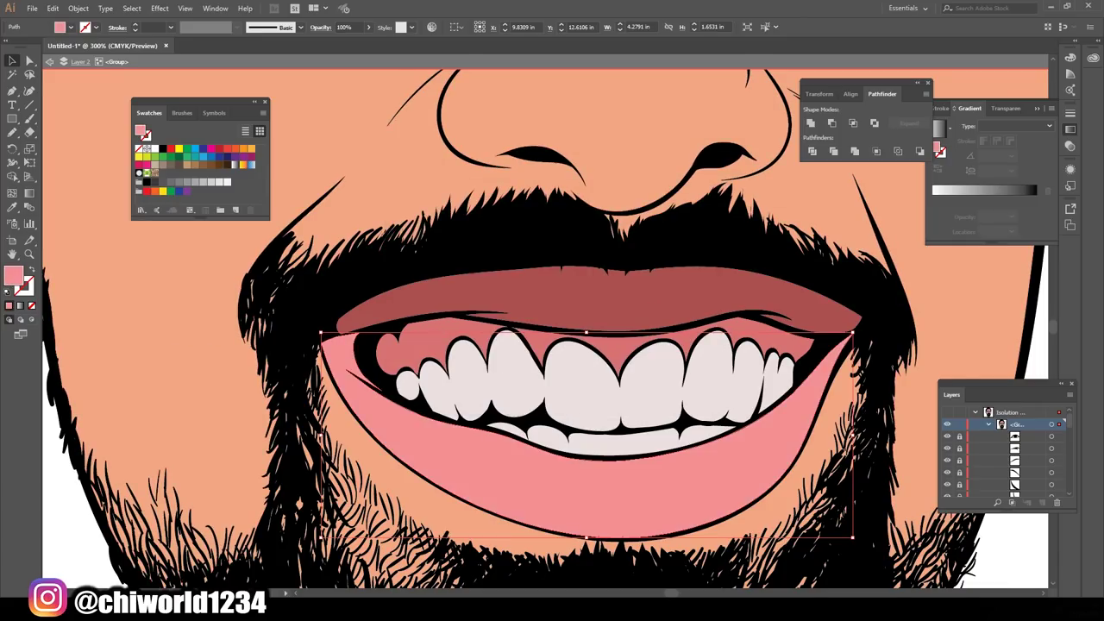
{"action": "scroll", "coordinate": [744, 387], "scroll_direction": "down", "scroll_amount": 3}
{"action": "scroll", "coordinate": [745, 388], "scroll_direction": "up", "scroll_amount": 2}
- Desaturate the red lip and eye-corner colours with Recolor Artwork
{"action": "left_click", "coordinate": [492, 218]}
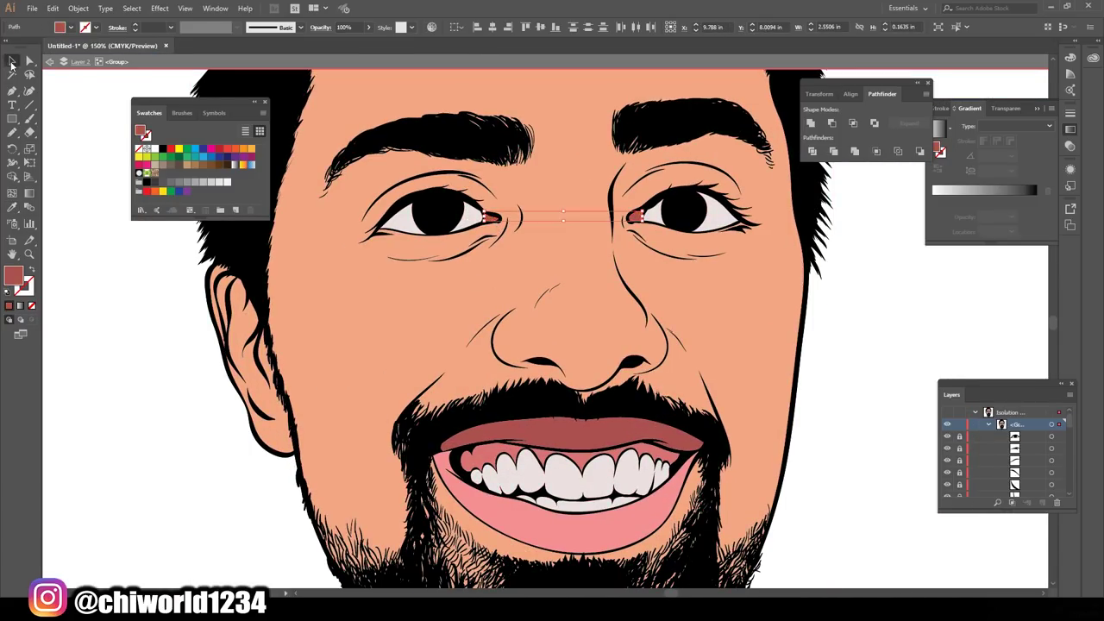
{"action": "left_click", "coordinate": [53, 8]}
{"action": "left_click", "coordinate": [319, 208]}
{"action": "mouse_move", "coordinate": [780, 389]}
{"action": "left_mouse_down"}
{"action": "mouse_move", "coordinate": [764, 389]}
{"action": "mouse_move", "coordinate": [798, 408]}
{"action": "mouse_move", "coordinate": [779, 392]}
{"action": "left_mouse_up"}
{"action": "left_click", "coordinate": [800, 245]}
{"action": "left_click", "coordinate": [988, 440]}
- Draw reddish-brown shading between the brow and eye and beneath the nose
{"action": "key", "text": "ctrl+shift+a"}
{"action": "key", "text": "ctrl+0"}
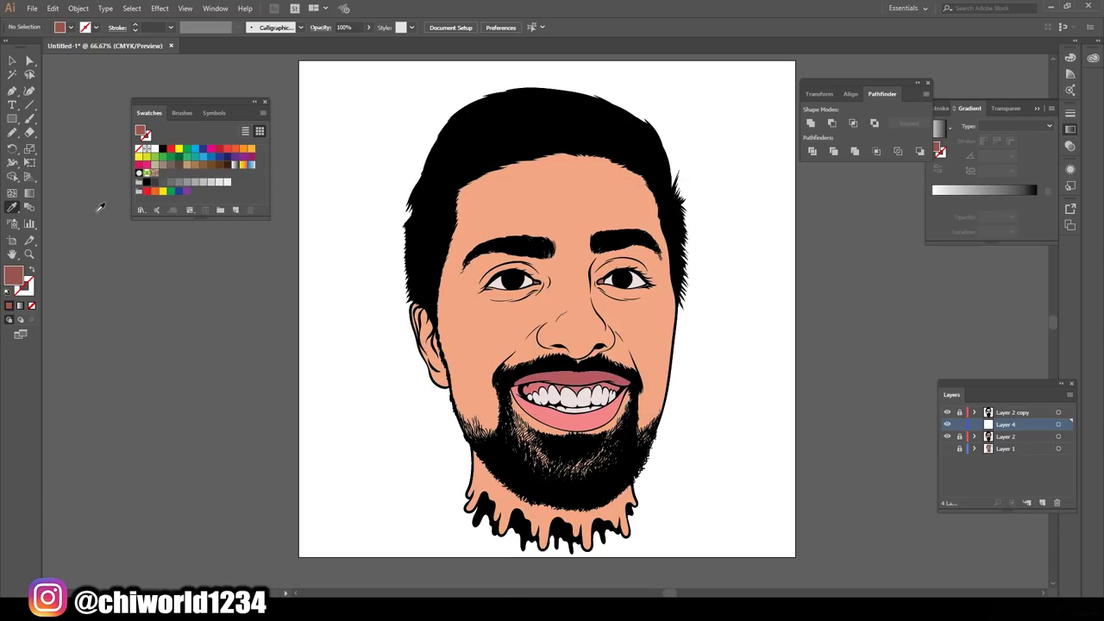
{"action": "scroll", "coordinate": [622, 255], "scroll_direction": "up", "scroll_amount": 5}
{"action": "key", "text": "n"}
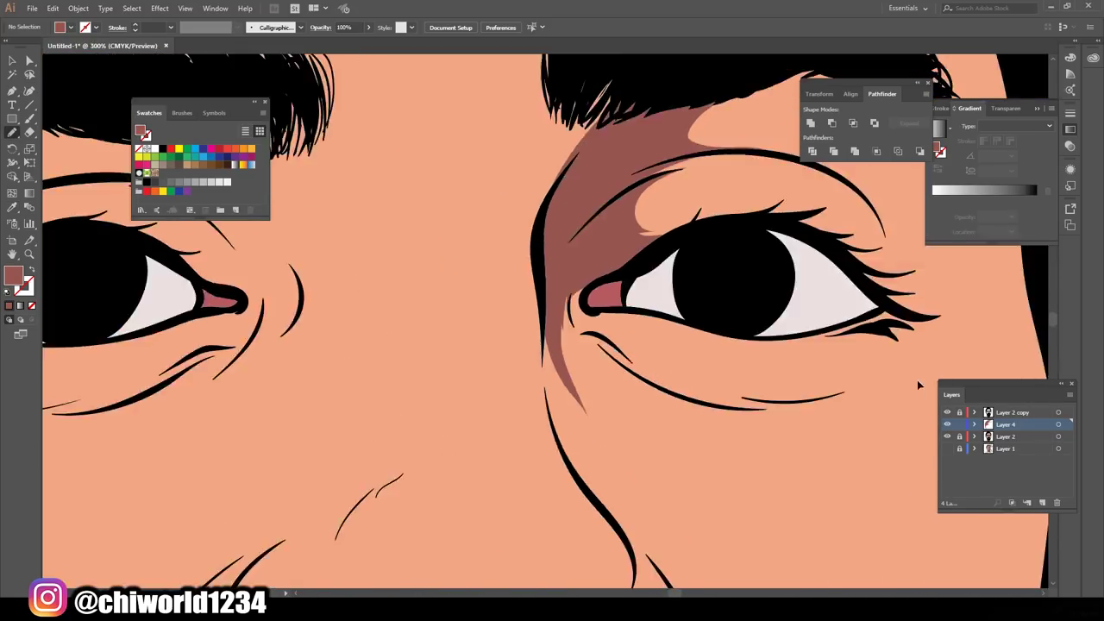
{"action": "mouse_move", "coordinate": [556, 379]}
{"action": "left_mouse_down"}
{"action": "mouse_move", "coordinate": [579, 320]}
{"action": "mouse_move", "coordinate": [463, 292]}
{"action": "left_mouse_up"}
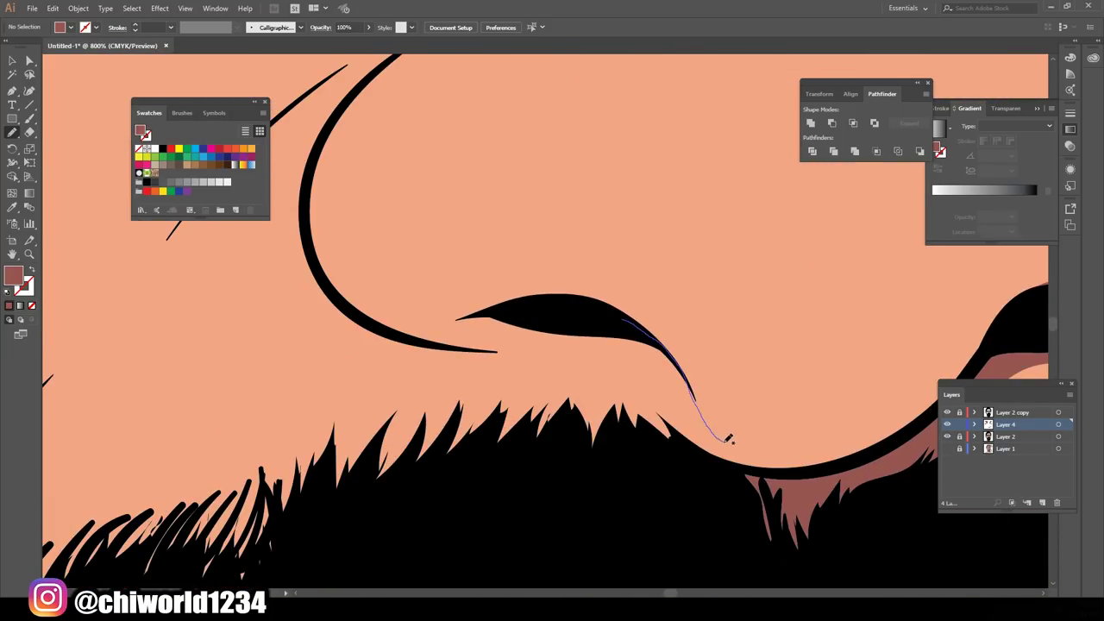
{"action": "left_click_drag", "start_coordinate": [853, 471], "coordinate": [647, 393]}
{"action": "left_click_drag", "start_coordinate": [310, 215], "coordinate": [584, 316]}
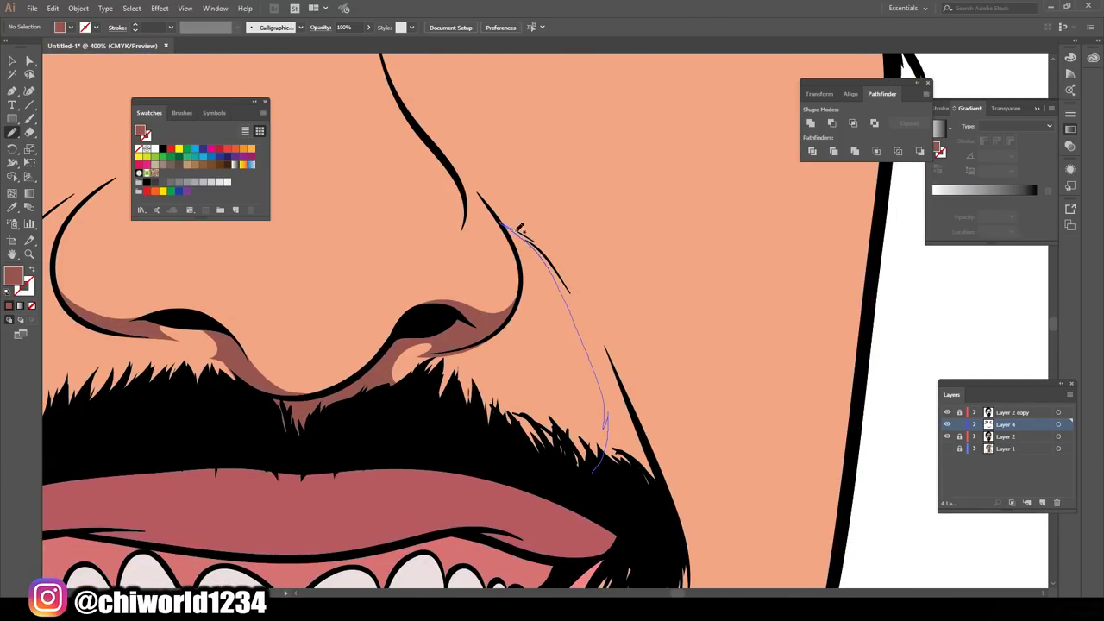
- Add shading along the nose side toward the cheek and through the beard
{"action": "left_click_drag", "start_coordinate": [520, 228], "coordinate": [518, 225]}
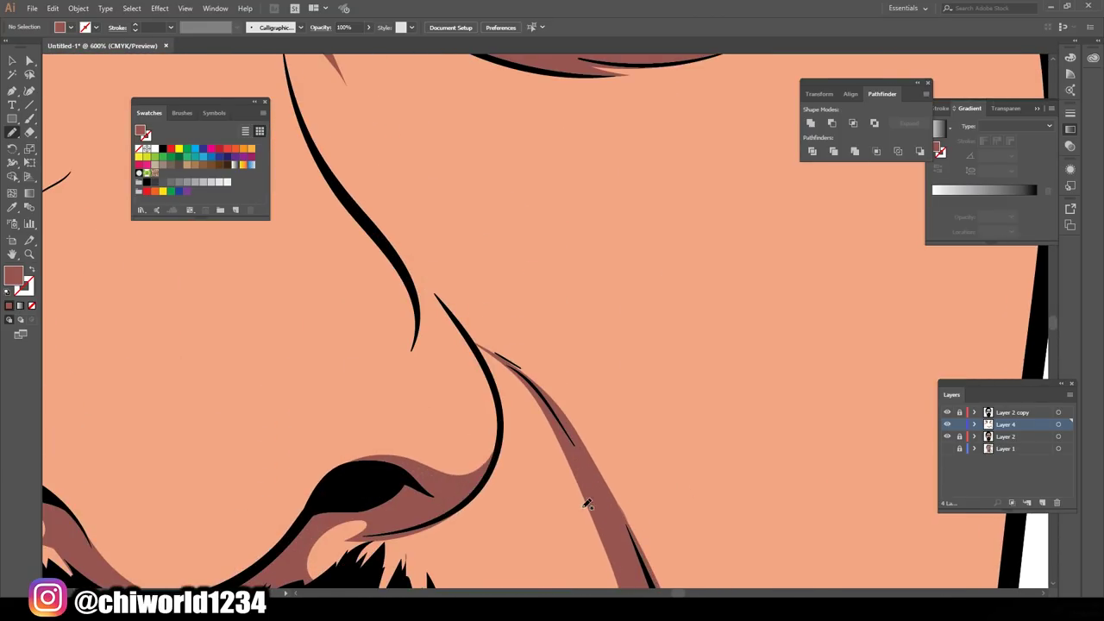
{"action": "left_click_drag", "start_coordinate": [571, 459], "coordinate": [524, 393]}
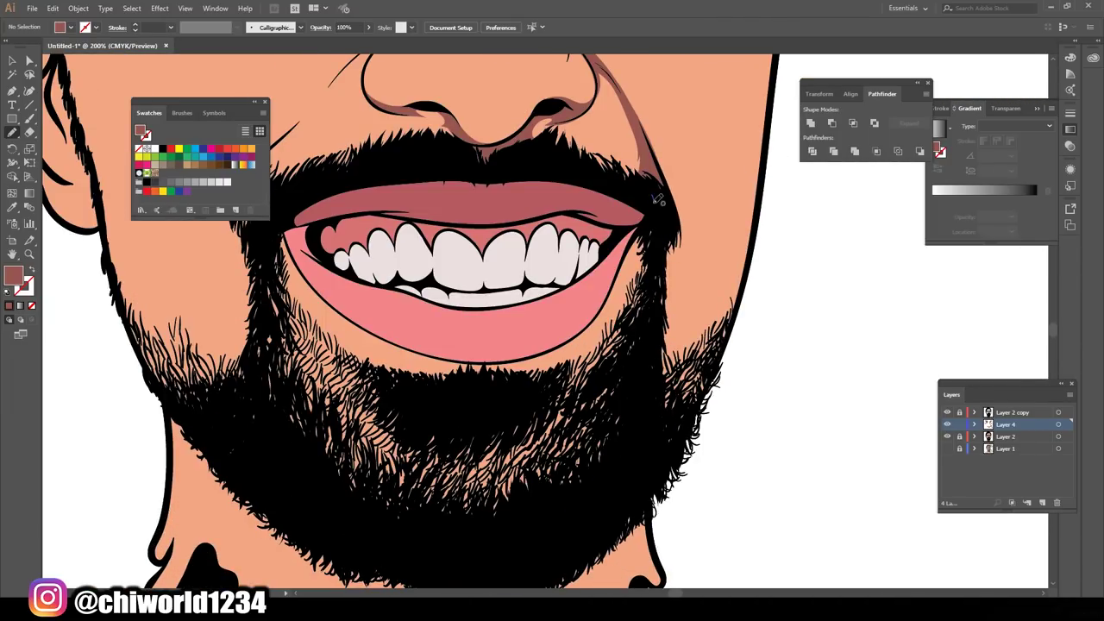
{"action": "left_click_drag", "start_coordinate": [653, 195], "coordinate": [582, 514]}
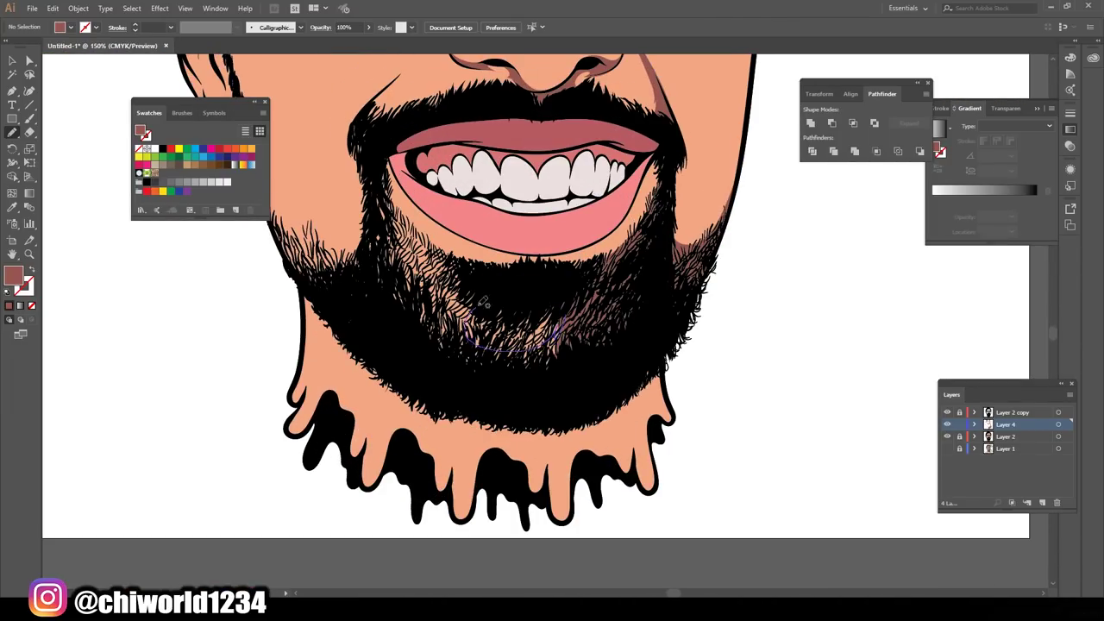
{"action": "left_click_drag", "start_coordinate": [483, 298], "coordinate": [600, 309]}
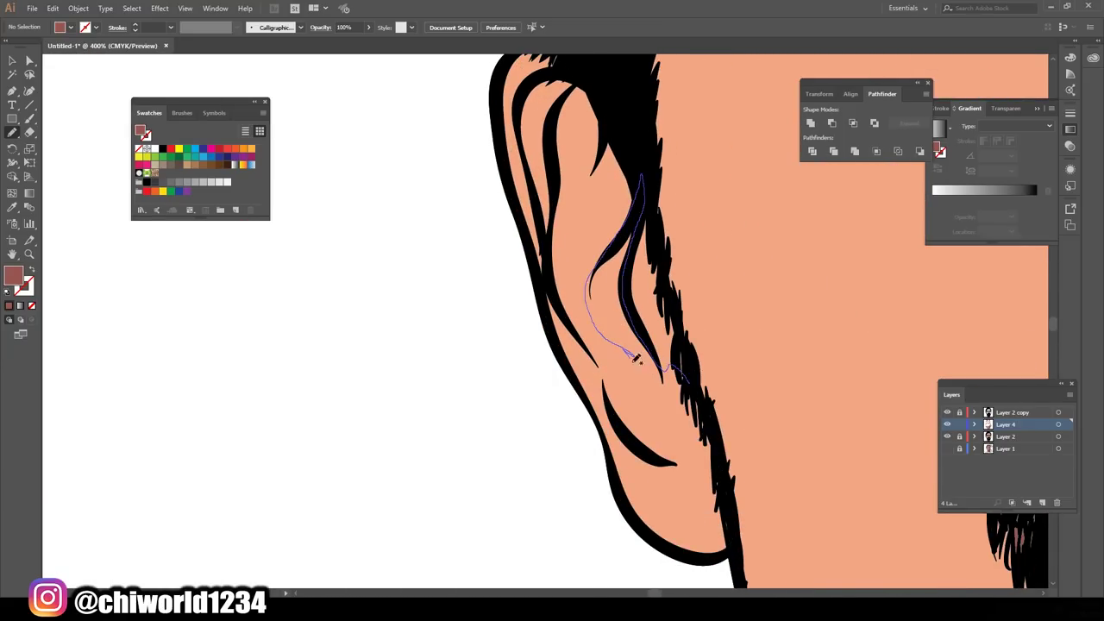
- Add a dark pink inner-ear shadow and purple shadows on the left and right lower teeth
{"action": "left_click_drag", "start_coordinate": [636, 359], "coordinate": [629, 397]}
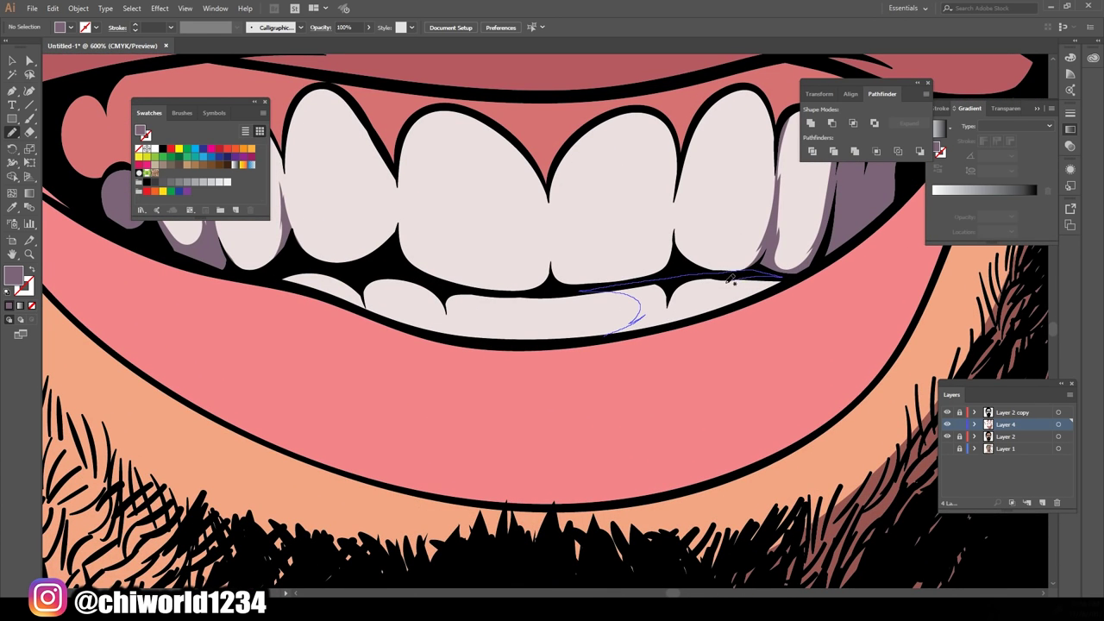
{"action": "left_click_drag", "start_coordinate": [729, 278], "coordinate": [453, 329]}
{"action": "left_click_drag", "start_coordinate": [422, 282], "coordinate": [461, 314]}
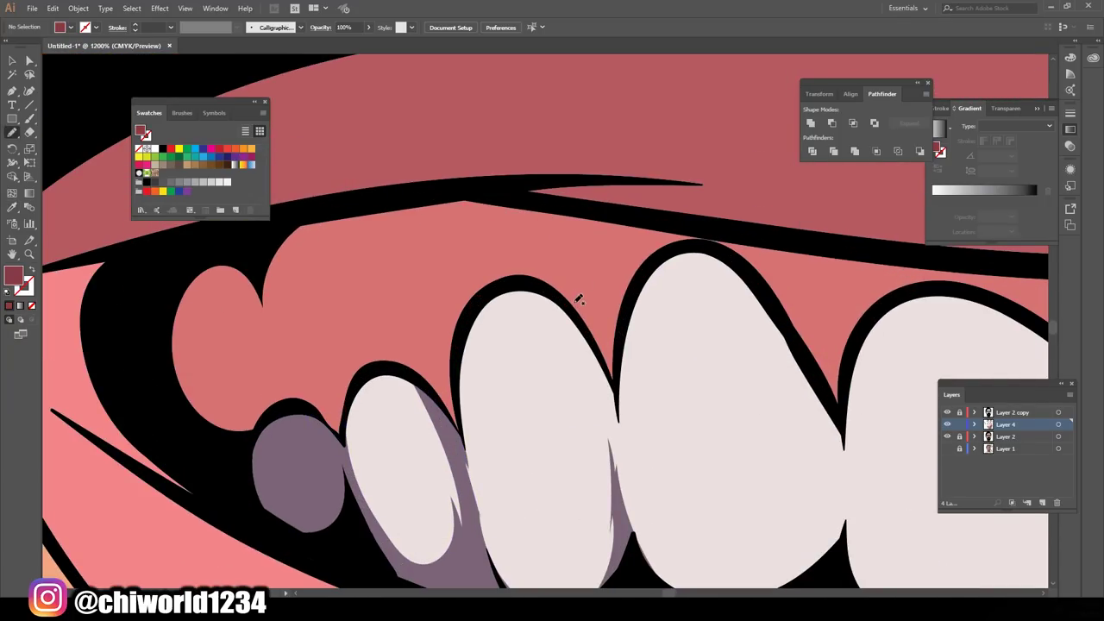
- Draw dark-red gum shadows between the upper teeth and along the tooth edge
{"action": "left_click_drag", "start_coordinate": [667, 250], "coordinate": [495, 280]}
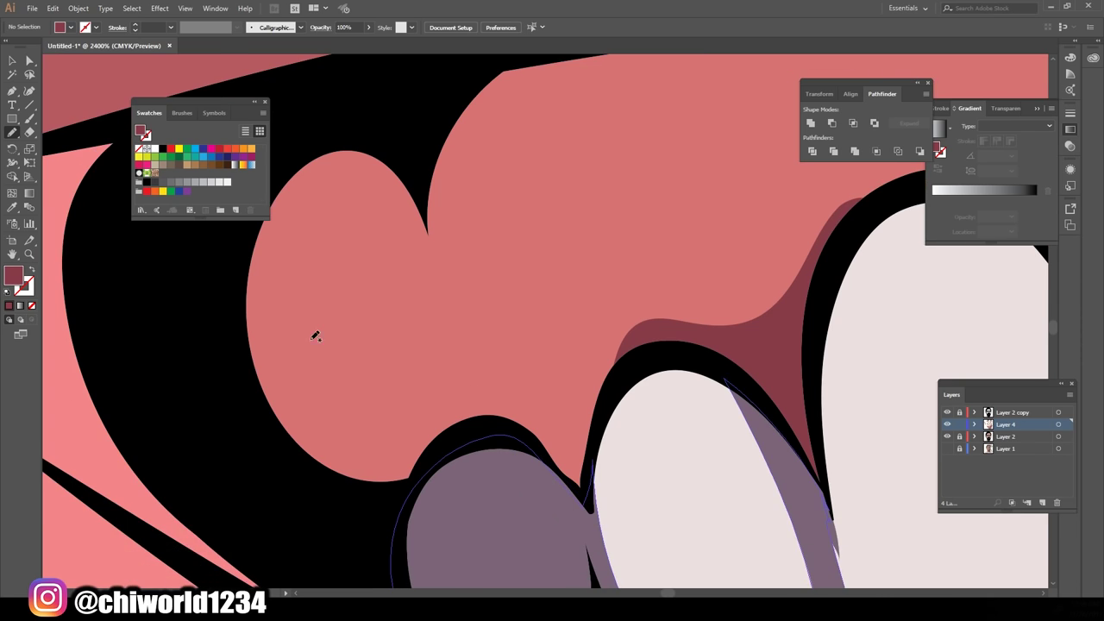
{"action": "left_click_drag", "start_coordinate": [315, 333], "coordinate": [510, 397]}
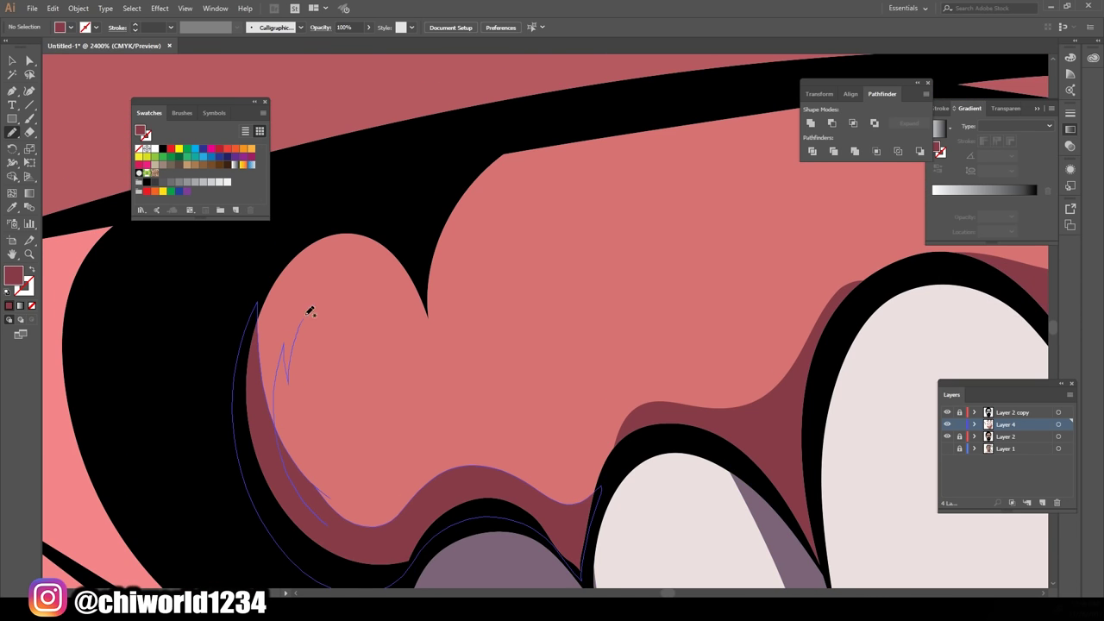
{"action": "left_click_drag", "start_coordinate": [310, 310], "coordinate": [663, 303]}
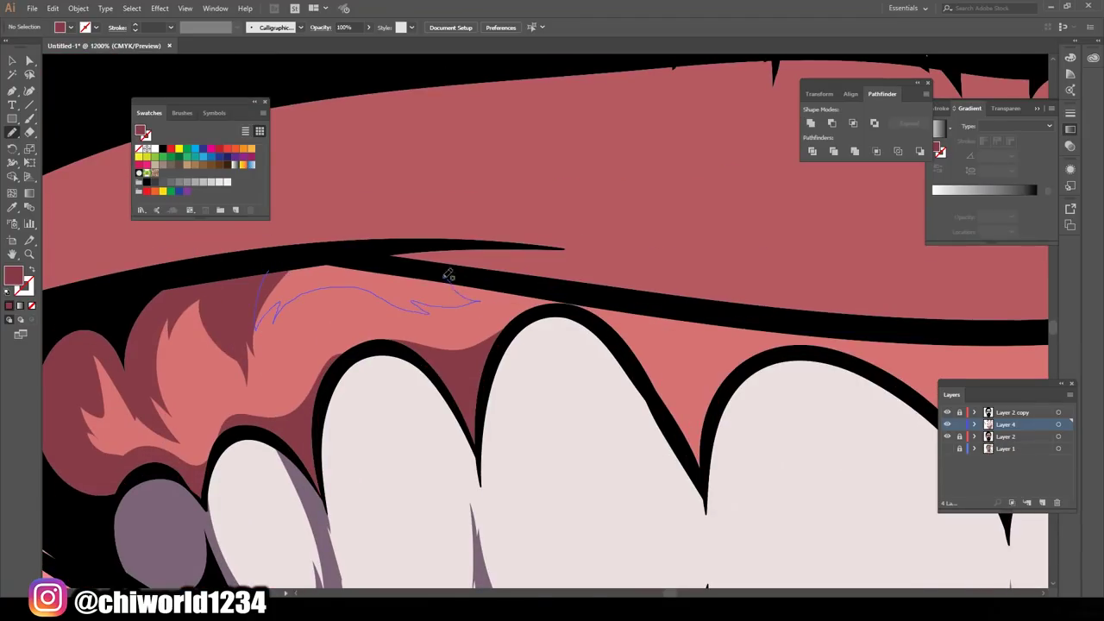
{"action": "left_click_drag", "start_coordinate": [604, 320], "coordinate": [766, 356]}
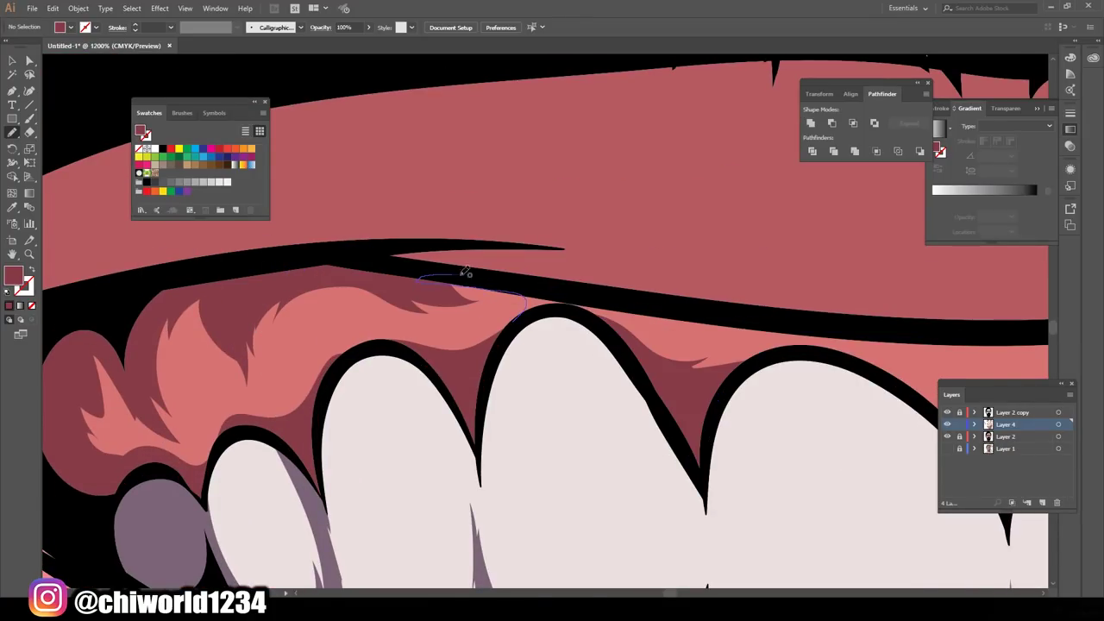
{"action": "left_click_drag", "start_coordinate": [463, 267], "coordinate": [813, 320]}
{"action": "key", "text": "ctrl+minus"}
{"action": "key", "text": "ctrl+minus"}
{"action": "key", "text": "ctrl+minus"}
{"action": "scroll", "coordinate": [638, 330], "scroll_direction": "up", "scroll_amount": 5}
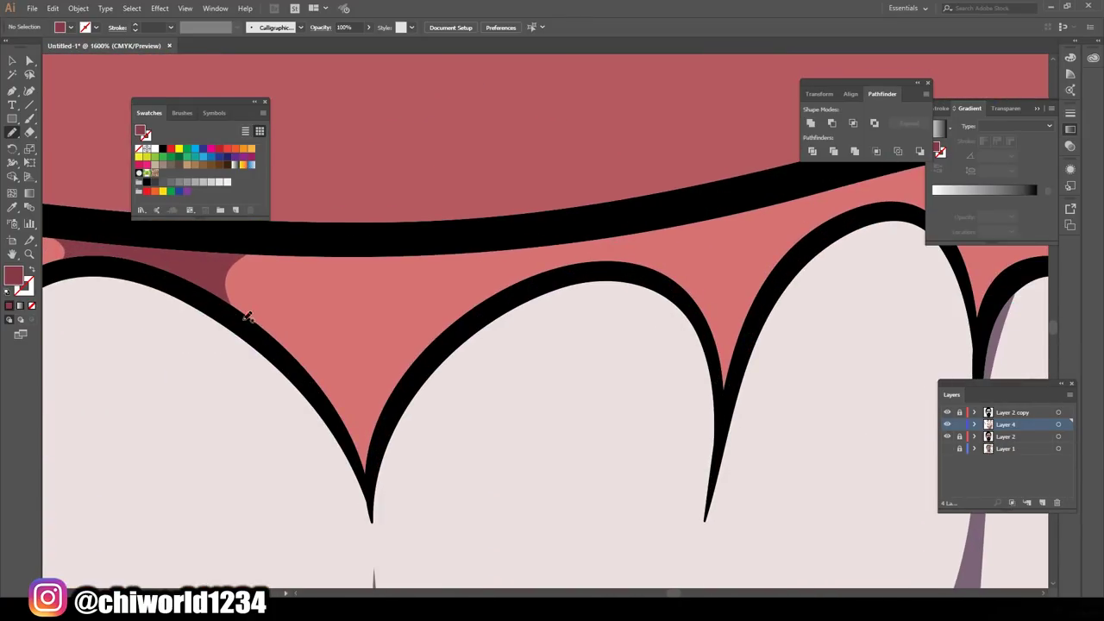
- Add more gum shading between the front teeth and along the gum line, then darken the lower lip
{"action": "left_click_drag", "start_coordinate": [243, 321], "coordinate": [250, 328]}
{"action": "left_click_drag", "start_coordinate": [802, 250], "coordinate": [722, 402]}
{"action": "left_click_drag", "start_coordinate": [518, 250], "coordinate": [374, 285]}
{"action": "scroll", "coordinate": [375, 285], "scroll_direction": "up", "scroll_amount": 3}
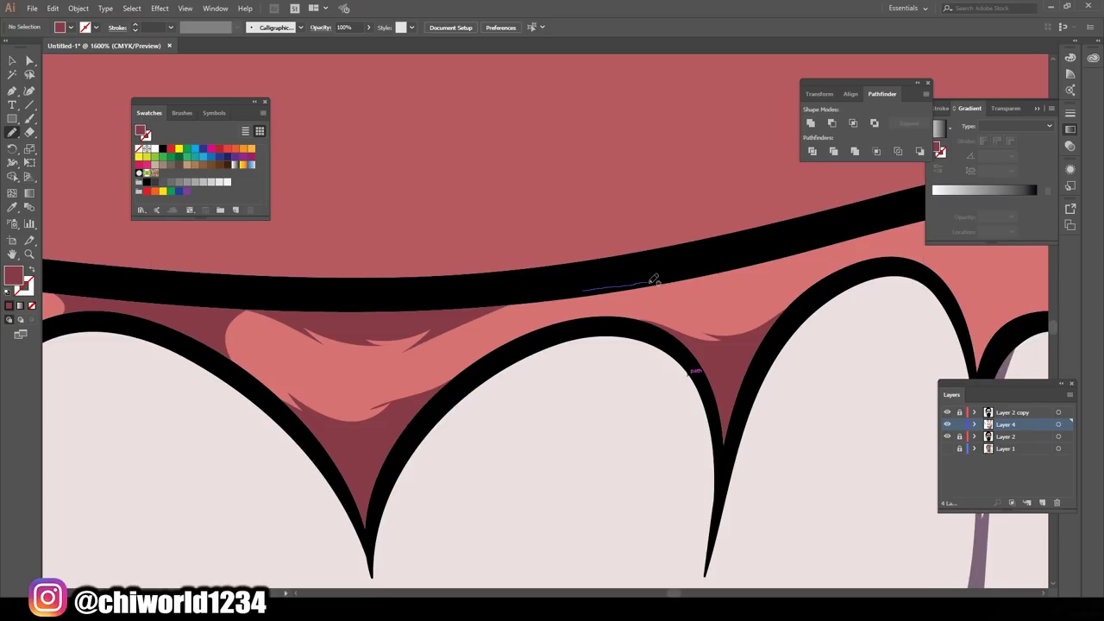
{"action": "left_click_drag", "start_coordinate": [673, 281], "coordinate": [637, 326]}
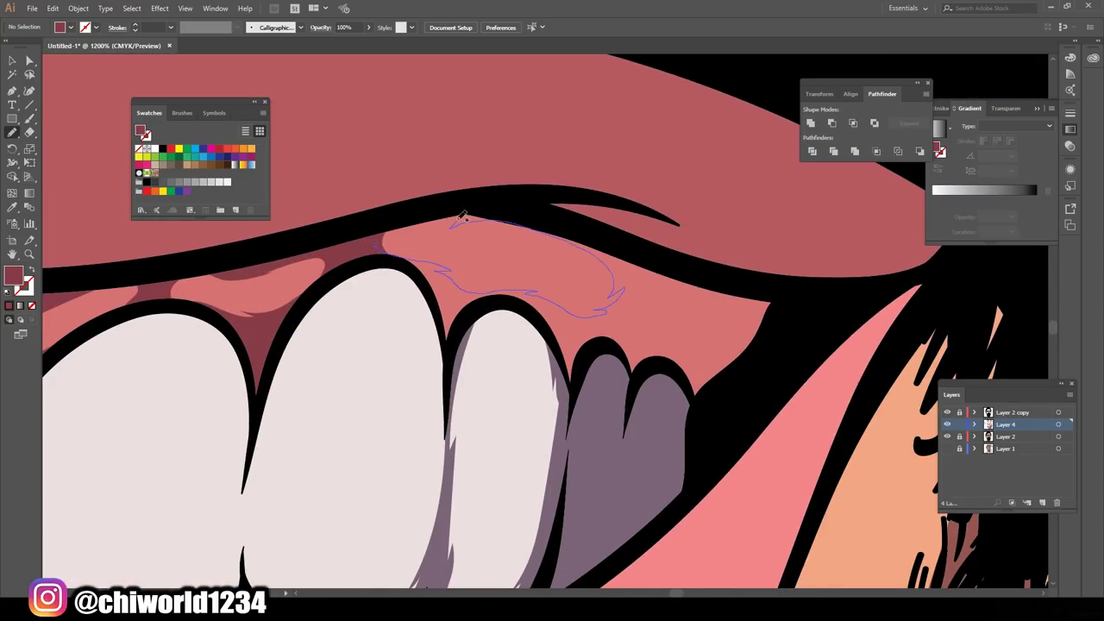
{"action": "left_click_drag", "start_coordinate": [462, 216], "coordinate": [637, 380]}
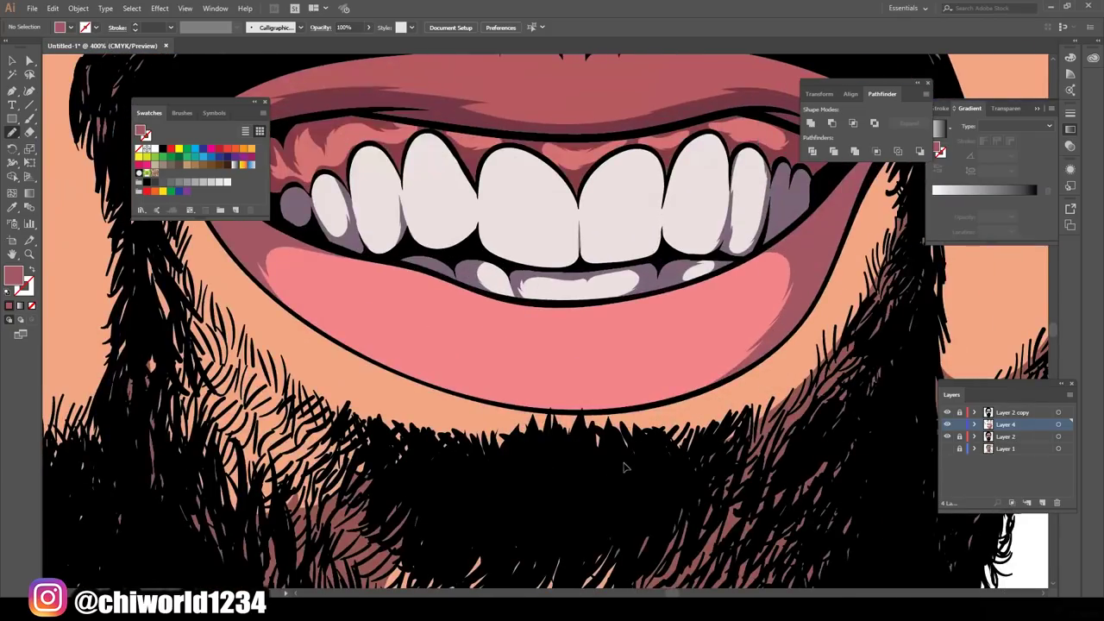
{"action": "left_click_drag", "start_coordinate": [685, 284], "coordinate": [690, 283]}
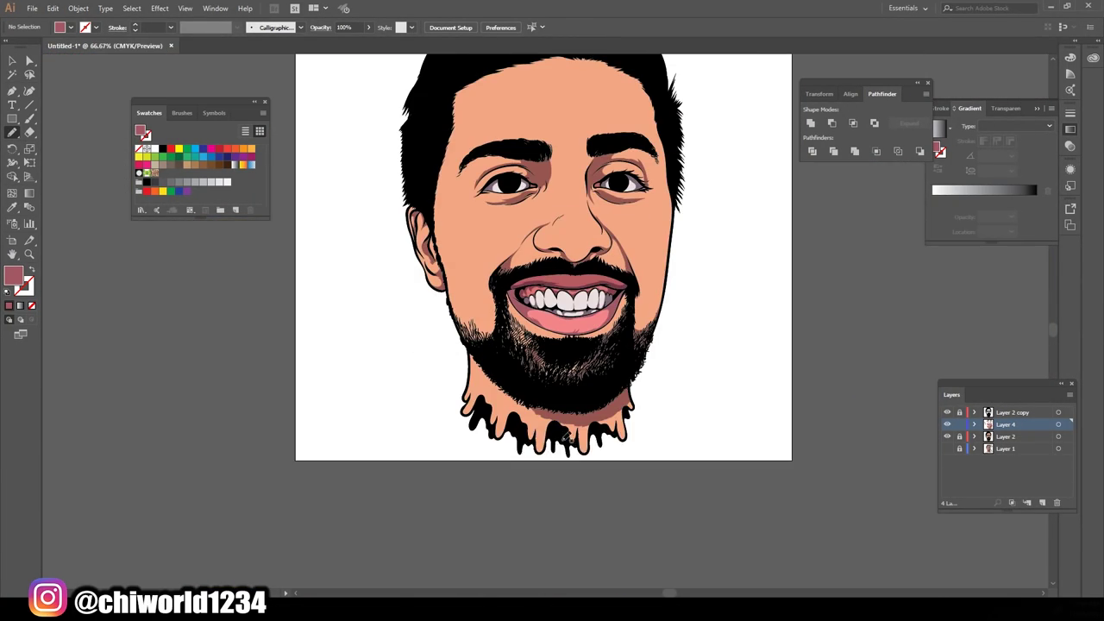
- Create Layer 5 and set the fill to a darker salmon colour
{"action": "left_click", "coordinate": [1043, 502]}
{"action": "double_click", "coordinate": [13, 275]}
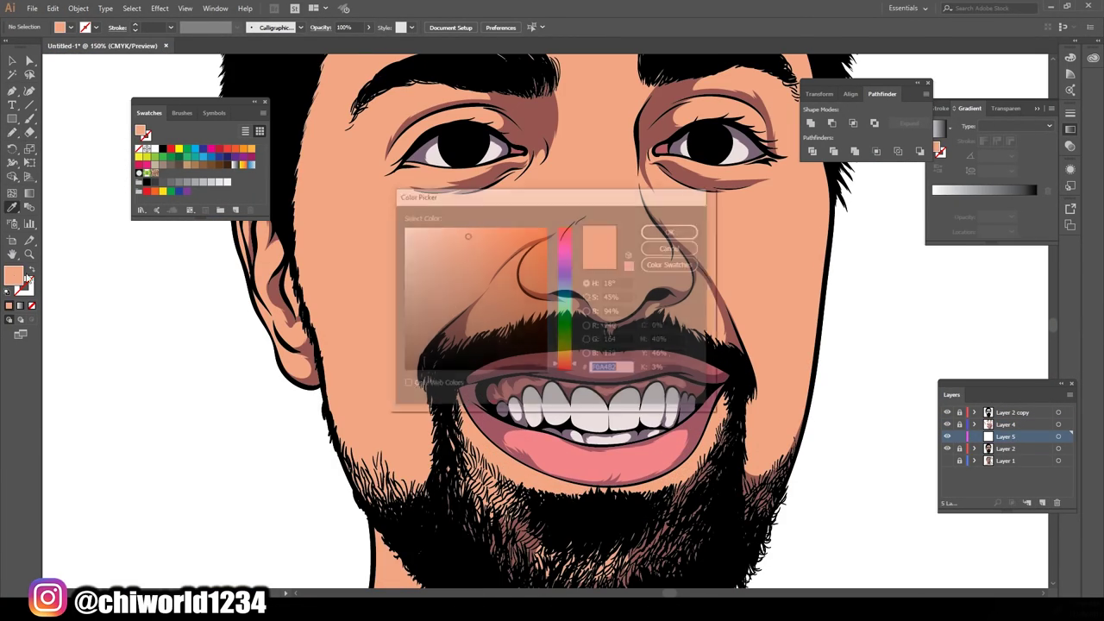
{"action": "left_click_drag", "start_coordinate": [565, 362], "coordinate": [565, 371]}
{"action": "key", "text": "Return"}
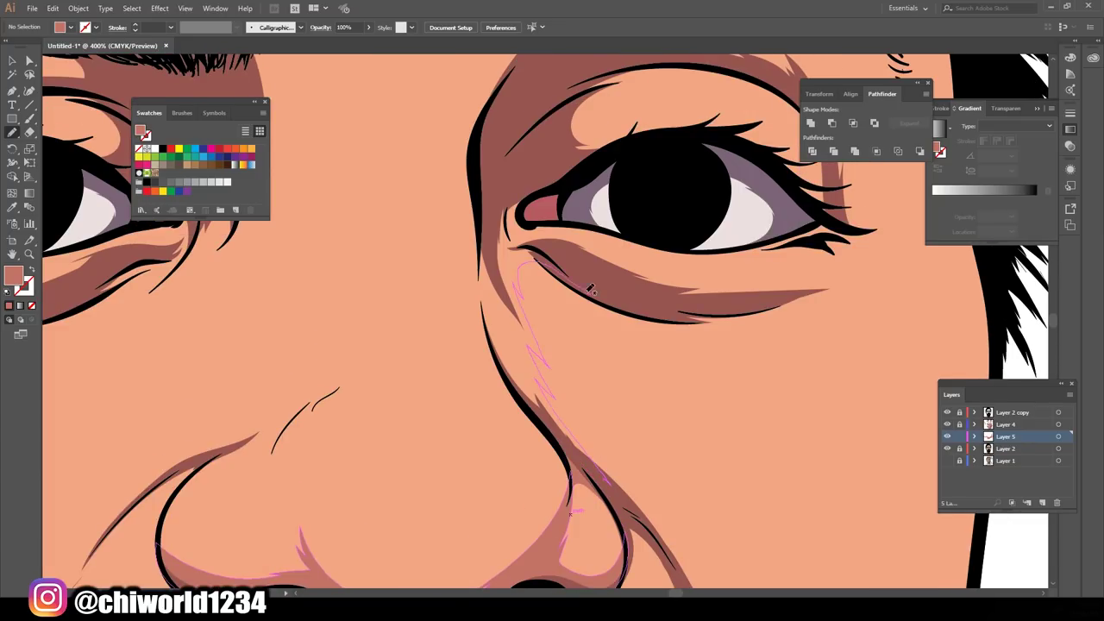
- Pencil darker salmon shadows beside the nose, under both eyes and on both eyelids
{"action": "left_click_drag", "start_coordinate": [482, 252], "coordinate": [484, 254]}
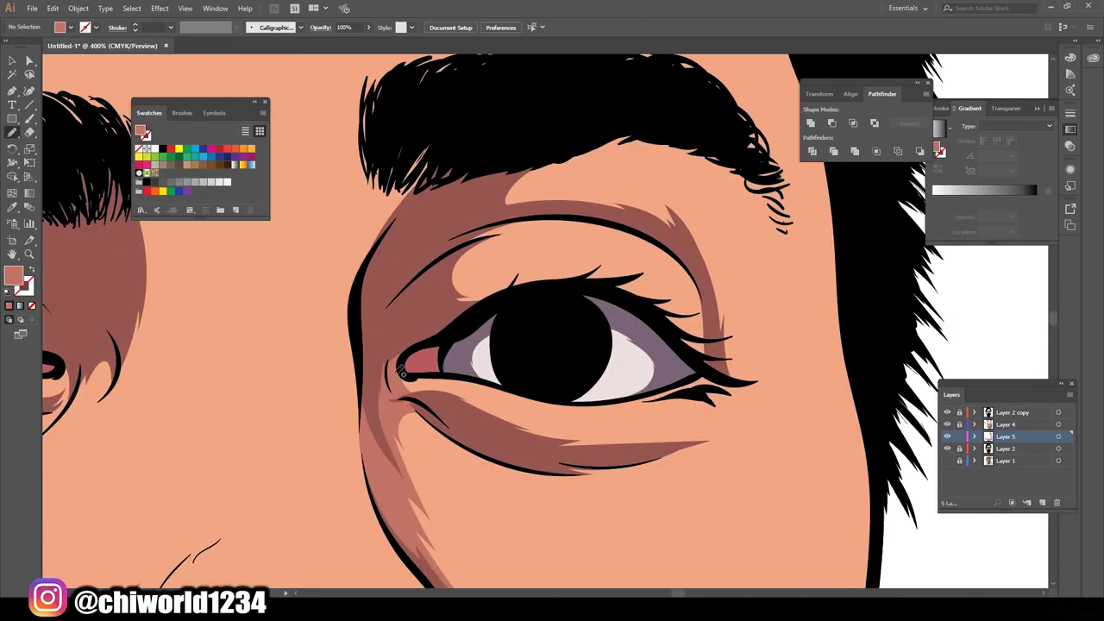
{"action": "left_click_drag", "start_coordinate": [452, 418], "coordinate": [454, 420]}
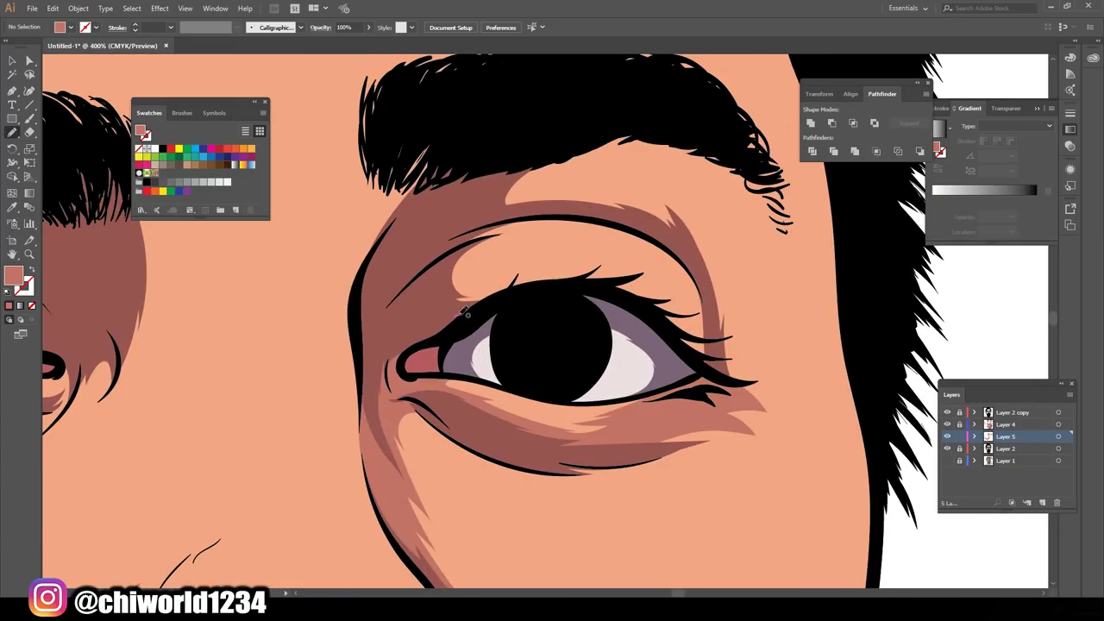
{"action": "left_click_drag", "start_coordinate": [499, 215], "coordinate": [703, 275]}
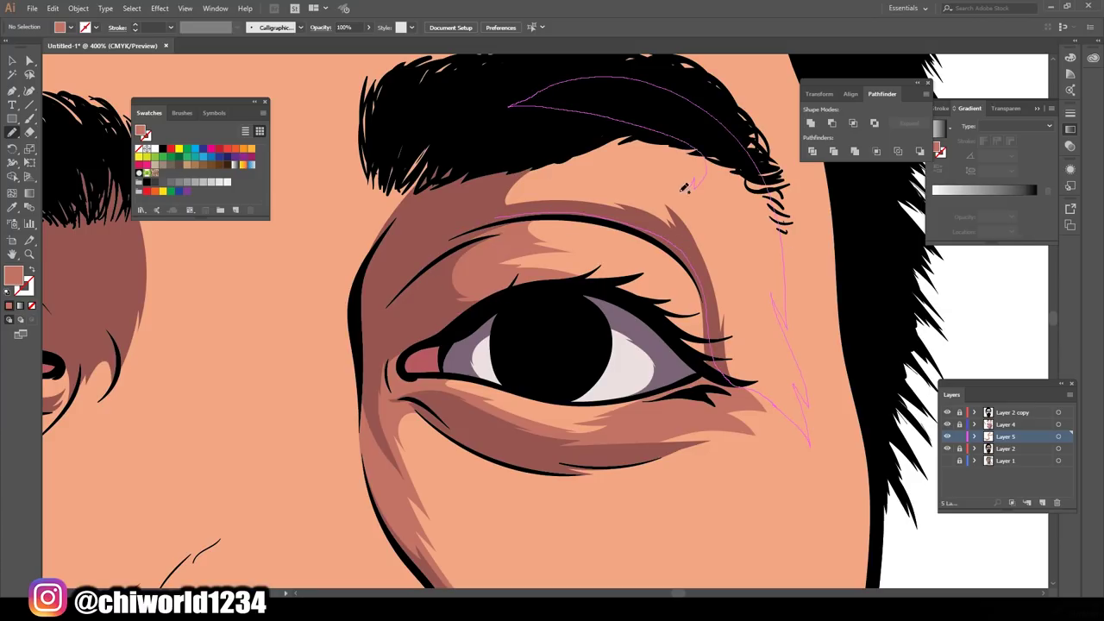
{"action": "left_click_drag", "start_coordinate": [686, 187], "coordinate": [690, 184]}
{"action": "scroll", "coordinate": [690, 185], "scroll_direction": "down", "scroll_amount": 3}
{"action": "scroll", "coordinate": [518, 302], "scroll_direction": "up", "scroll_amount": 3}
{"action": "left_click_drag", "start_coordinate": [518, 285], "coordinate": [647, 244]}
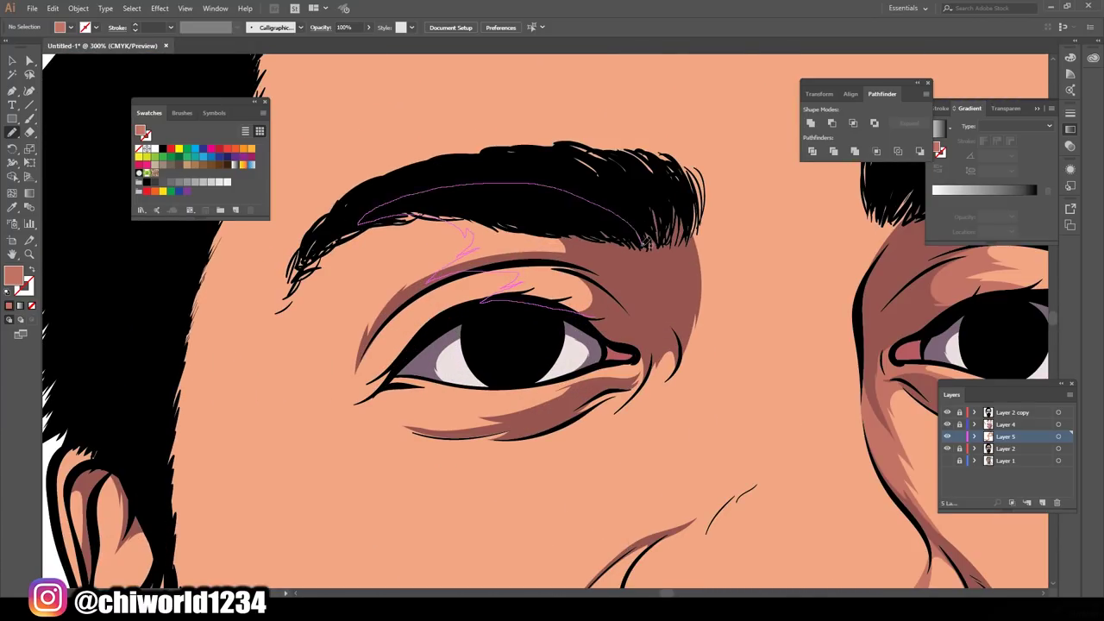
{"action": "scroll", "coordinate": [647, 244], "scroll_direction": "down", "scroll_amount": 3}
{"action": "scroll", "coordinate": [509, 346], "scroll_direction": "up", "scroll_amount": 3}
{"action": "left_click_drag", "start_coordinate": [559, 416], "coordinate": [472, 429]}
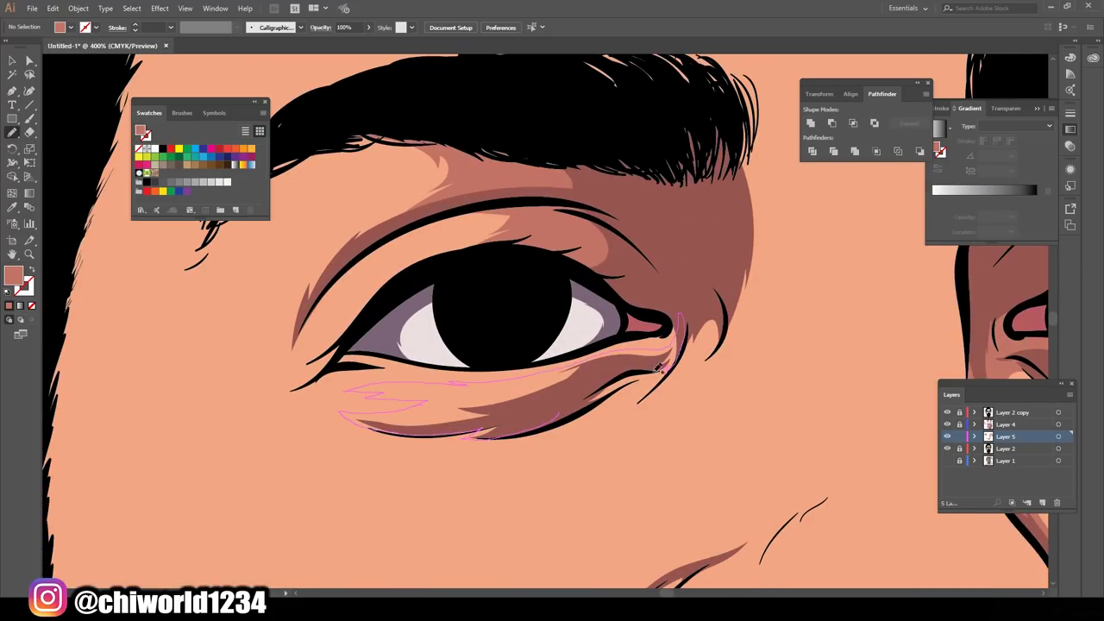
{"action": "left_click_drag", "start_coordinate": [657, 370], "coordinate": [681, 366]}
- Shade both sides of the nose with darker salmon strokes
{"action": "left_click_drag", "start_coordinate": [780, 182], "coordinate": [781, 183]}
{"action": "scroll", "coordinate": [781, 183], "scroll_direction": "down", "scroll_amount": 3}
{"action": "scroll", "coordinate": [781, 183], "scroll_direction": "down", "scroll_amount": 1}
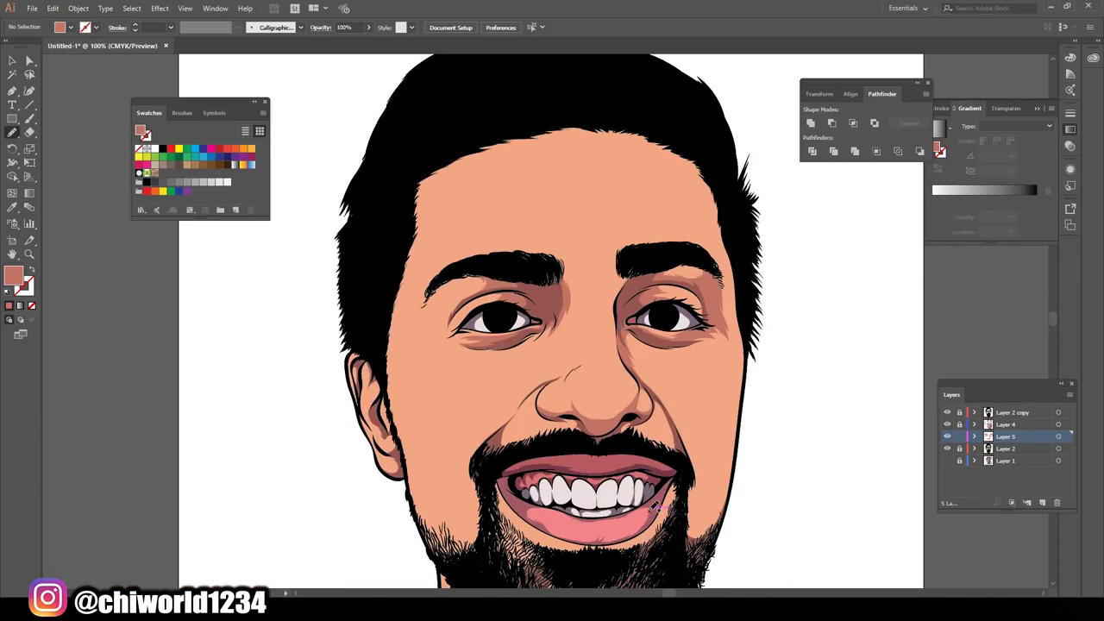
{"action": "scroll", "coordinate": [638, 302], "scroll_direction": "up", "scroll_amount": 2}
{"action": "scroll", "coordinate": [639, 301], "scroll_direction": "up", "scroll_amount": 2}
{"action": "left_click_drag", "start_coordinate": [585, 325], "coordinate": [669, 298]}
{"action": "left_click_drag", "start_coordinate": [751, 380], "coordinate": [740, 427]}
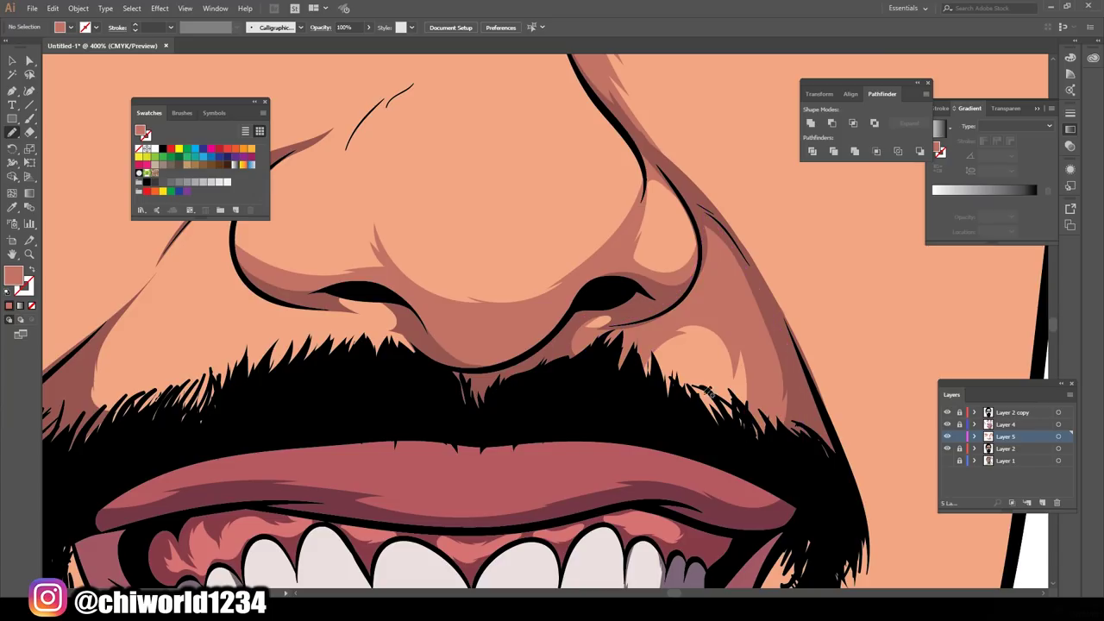
{"action": "scroll", "coordinate": [740, 427], "scroll_direction": "down", "scroll_amount": 2}
{"action": "scroll", "coordinate": [604, 259], "scroll_direction": "up", "scroll_amount": 2}
{"action": "left_click_drag", "start_coordinate": [431, 397], "coordinate": [695, 167]}
{"action": "scroll", "coordinate": [854, 345], "scroll_direction": "down", "scroll_amount": 2}
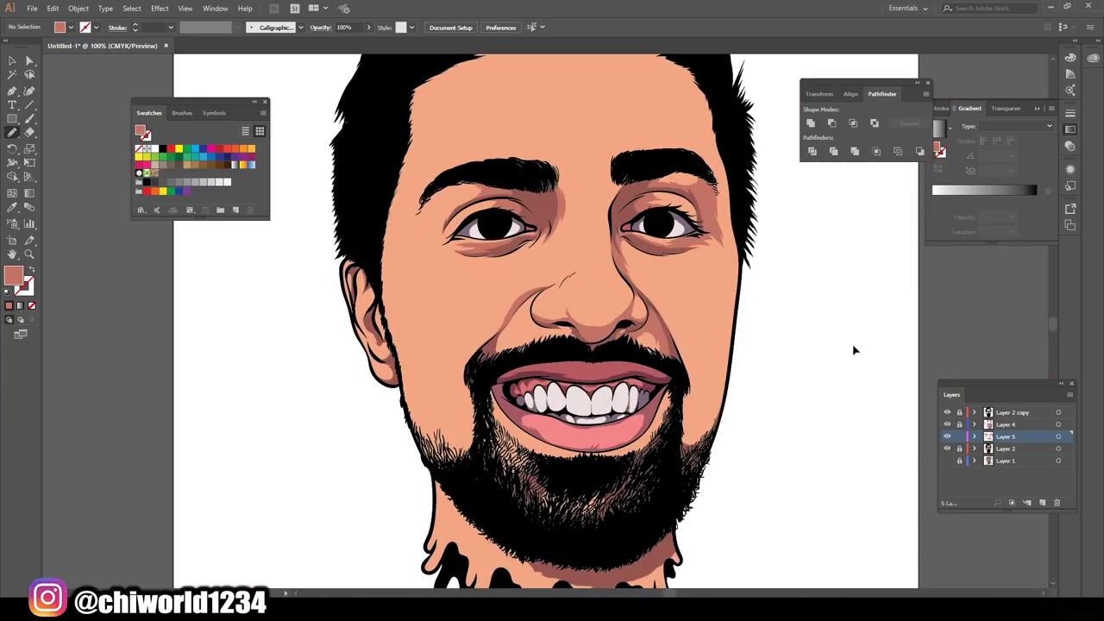
{"action": "scroll", "coordinate": [854, 345], "scroll_direction": "up", "scroll_amount": 2}
{"action": "scroll", "coordinate": [854, 345], "scroll_direction": "up", "scroll_amount": 1}
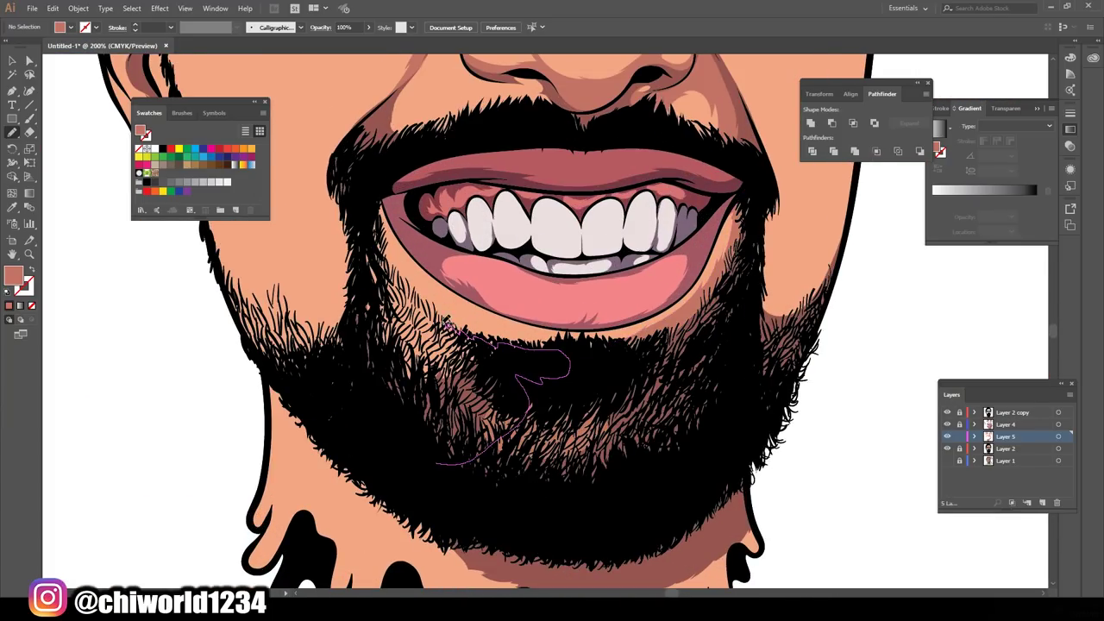
{"action": "scroll", "coordinate": [733, 437], "scroll_direction": "down", "scroll_amount": 1}
{"action": "scroll", "coordinate": [733, 436], "scroll_direction": "up", "scroll_amount": 1}
- Add darker salmon shading on the cheek and along the neck drips
{"action": "left_click_drag", "start_coordinate": [671, 293], "coordinate": [596, 354]}
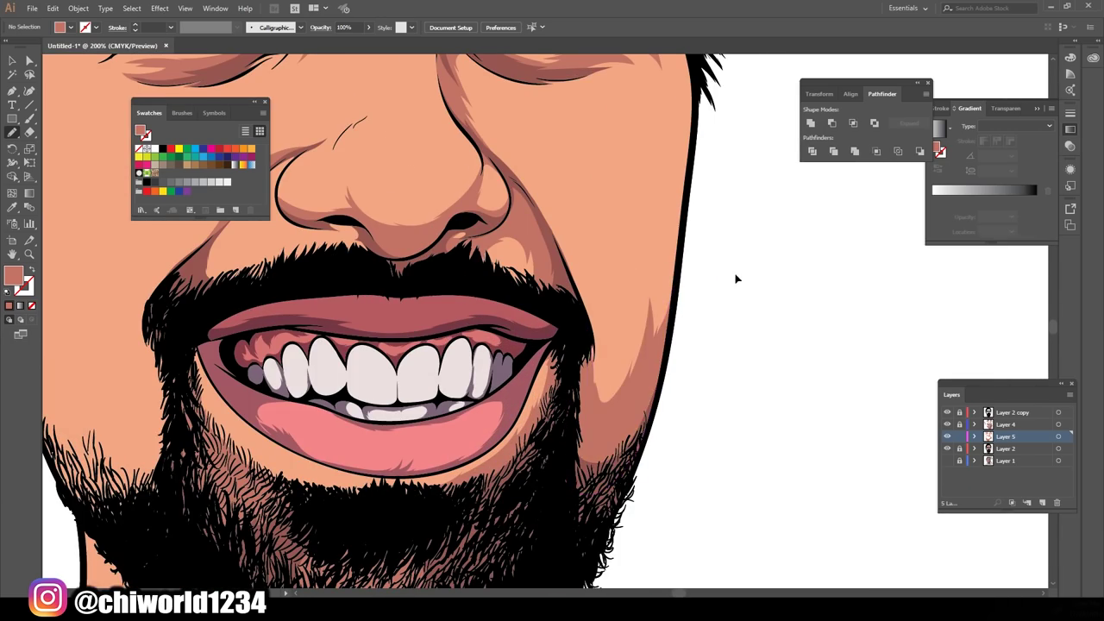
{"action": "scroll", "coordinate": [944, 359], "scroll_direction": "down", "scroll_amount": 1}
{"action": "scroll", "coordinate": [559, 376], "scroll_direction": "up", "scroll_amount": 1}
{"action": "scroll", "coordinate": [395, 311], "scroll_direction": "down", "scroll_amount": 2}
{"action": "scroll", "coordinate": [552, 414], "scroll_direction": "up", "scroll_amount": 3}
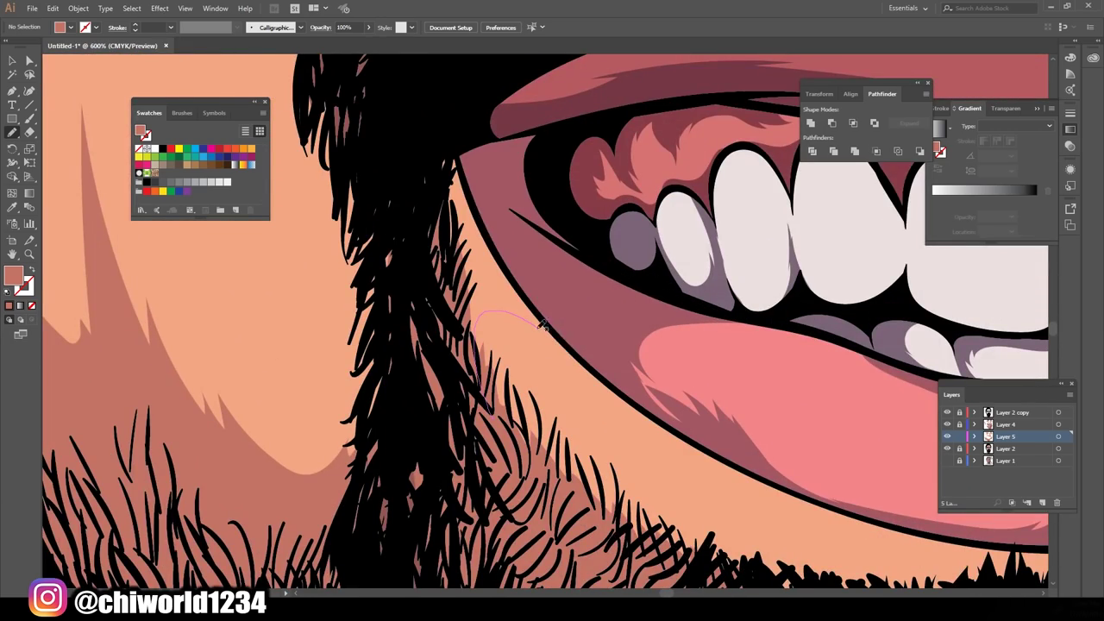
{"action": "scroll", "coordinate": [704, 468], "scroll_direction": "down", "scroll_amount": 1}
{"action": "scroll", "coordinate": [704, 468], "scroll_direction": "up", "scroll_amount": 1}
{"action": "scroll", "coordinate": [704, 468], "scroll_direction": "down", "scroll_amount": 1}
{"action": "scroll", "coordinate": [648, 395], "scroll_direction": "down", "scroll_amount": 2}
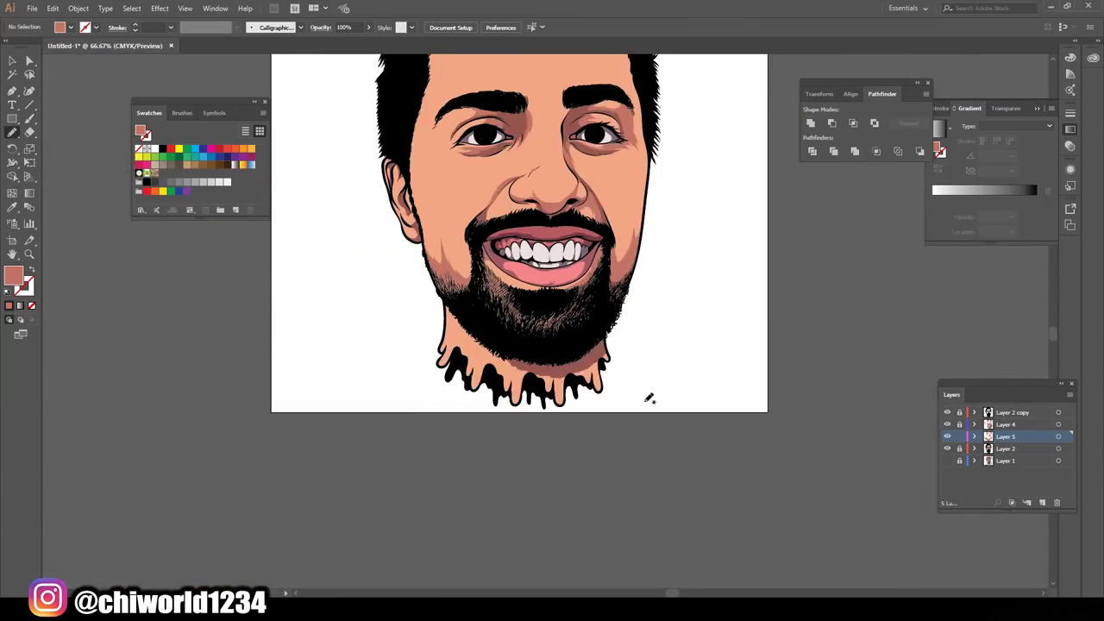
{"action": "scroll", "coordinate": [813, 321], "scroll_direction": "up", "scroll_amount": 2}
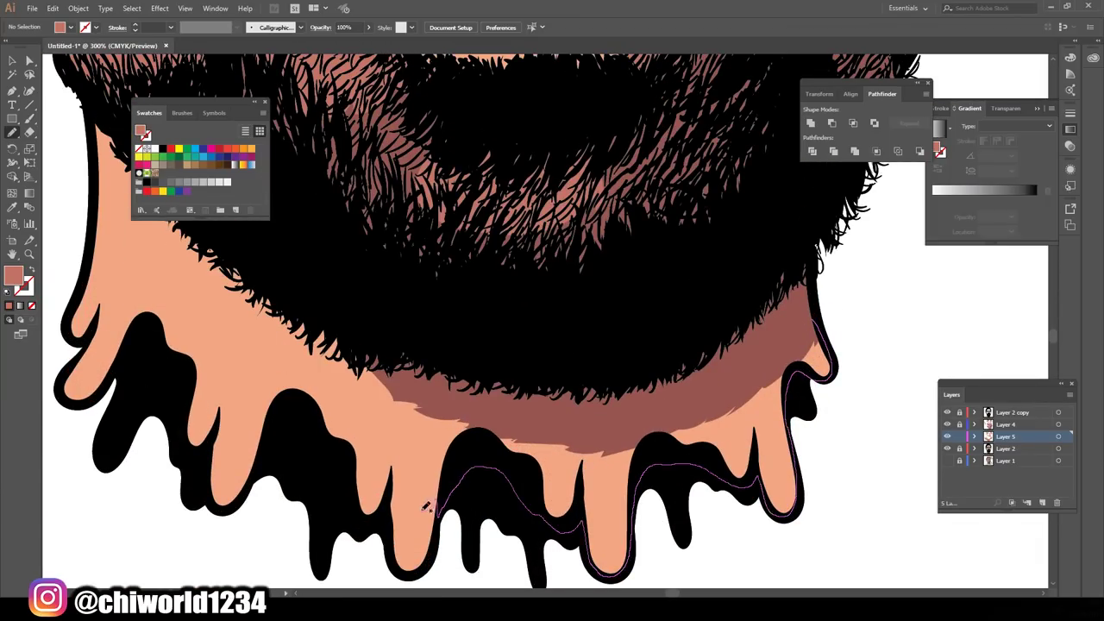
{"action": "left_click_drag", "start_coordinate": [249, 338], "coordinate": [212, 275]}
{"action": "scroll", "coordinate": [792, 481], "scroll_direction": "down", "scroll_amount": 2}
{"action": "scroll", "coordinate": [792, 481], "scroll_direction": "up", "scroll_amount": 3}
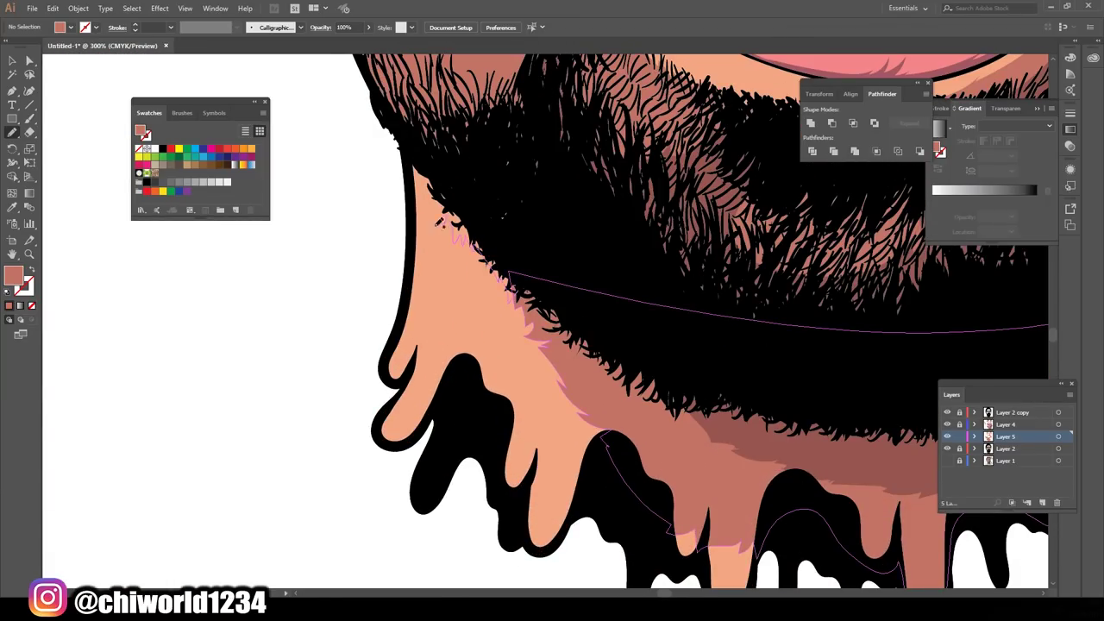
{"action": "scroll", "coordinate": [792, 482], "scroll_direction": "down", "scroll_amount": 1}
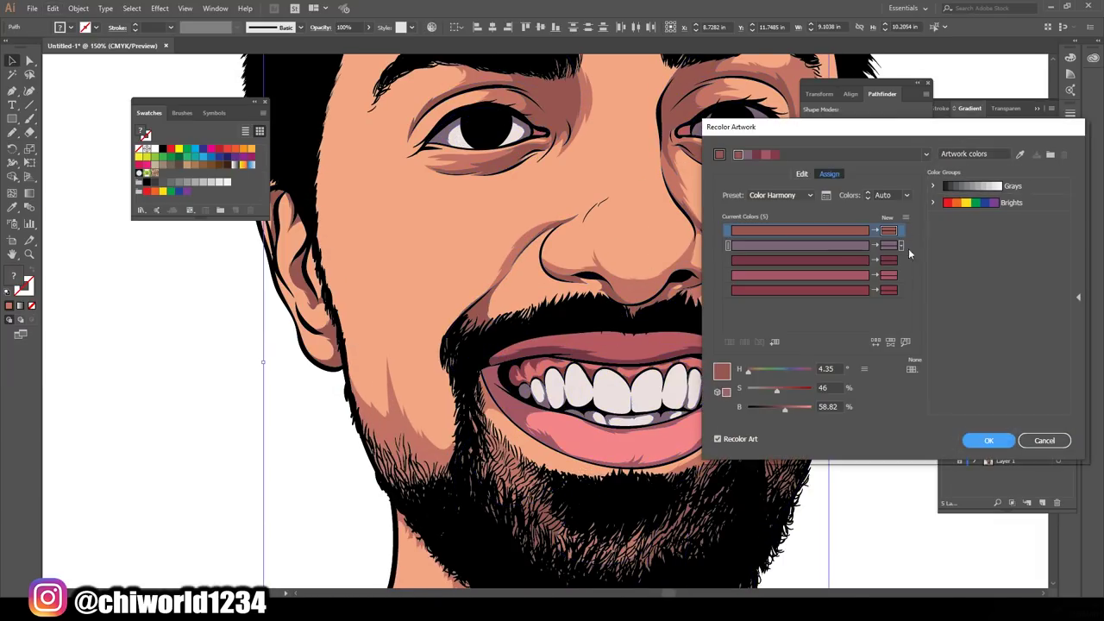
- Cancel the Recolor Artwork change to the hair, keeping it black, and add Layer 6
{"action": "mouse_move", "coordinate": [785, 408]}
{"action": "left_mouse_down"}
{"action": "mouse_move", "coordinate": [772, 408]}
{"action": "mouse_move", "coordinate": [792, 390]}
{"action": "left_mouse_up"}
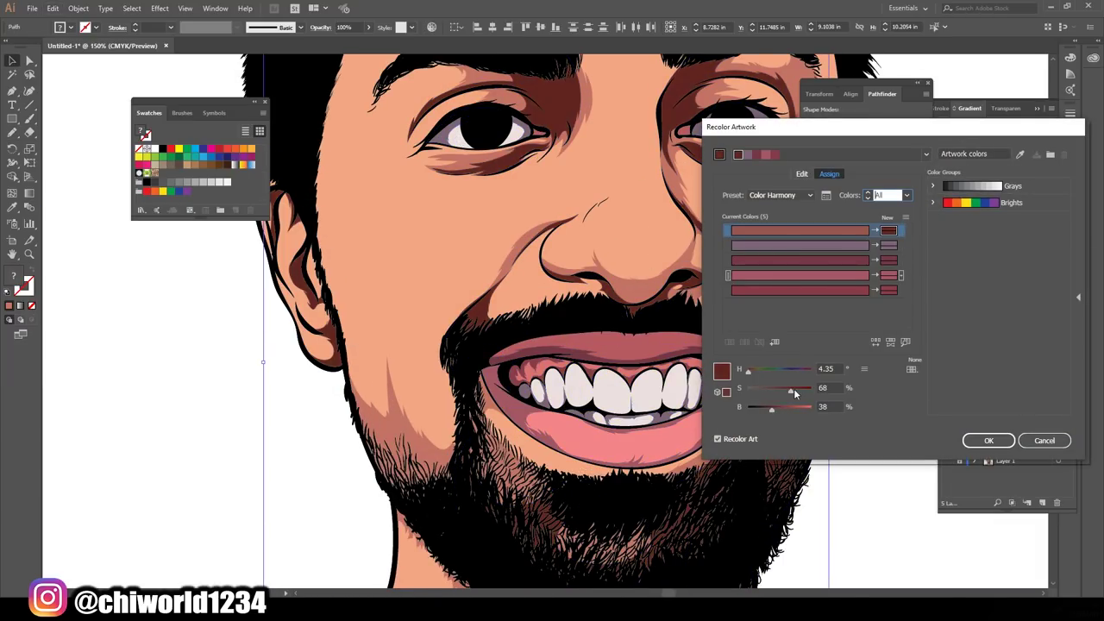
{"action": "left_click", "coordinate": [1044, 440]}
{"action": "left_click", "coordinate": [1042, 502]}
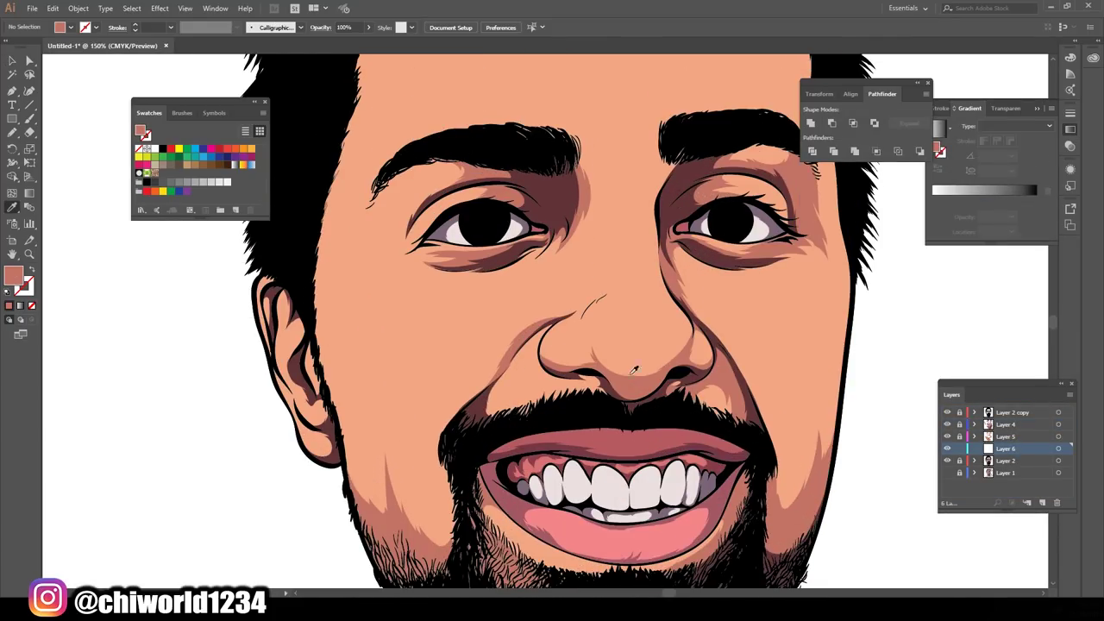
{"action": "key", "text": "Return"}
- Pencil dark skin shading beside the eye near the nose and along the nostril crease
{"action": "key", "text": "n"}
{"action": "key", "text": "ctrl+plus"}
{"action": "key", "text": "ctrl+plus"}
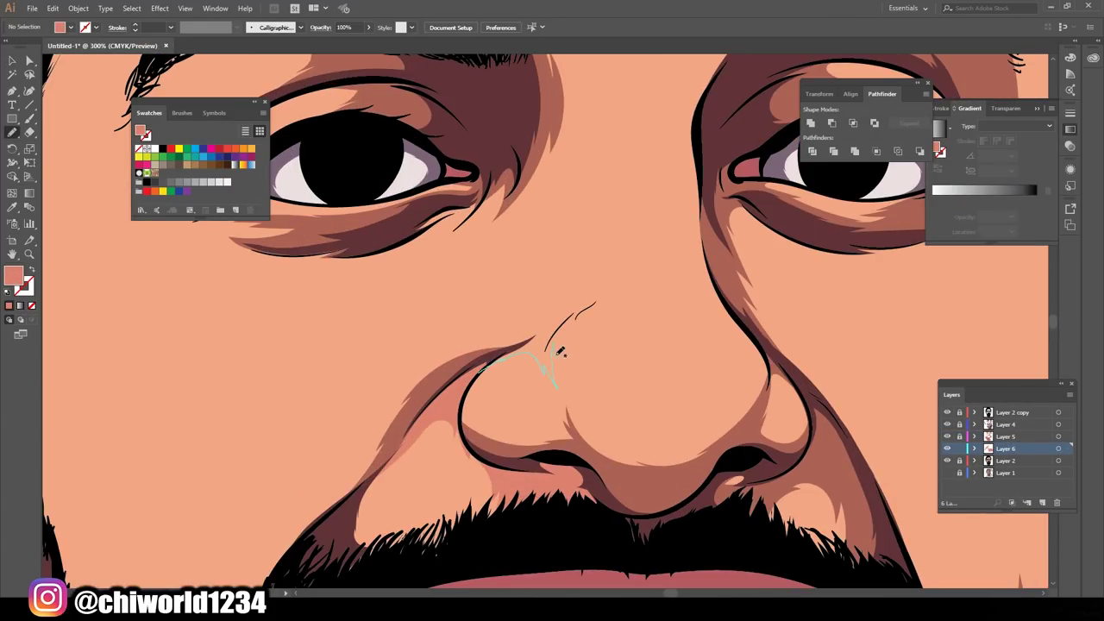
{"action": "scroll", "coordinate": [518, 276], "scroll_direction": "up", "scroll_amount": 3}
{"action": "left_click_drag", "start_coordinate": [514, 117], "coordinate": [576, 203]}
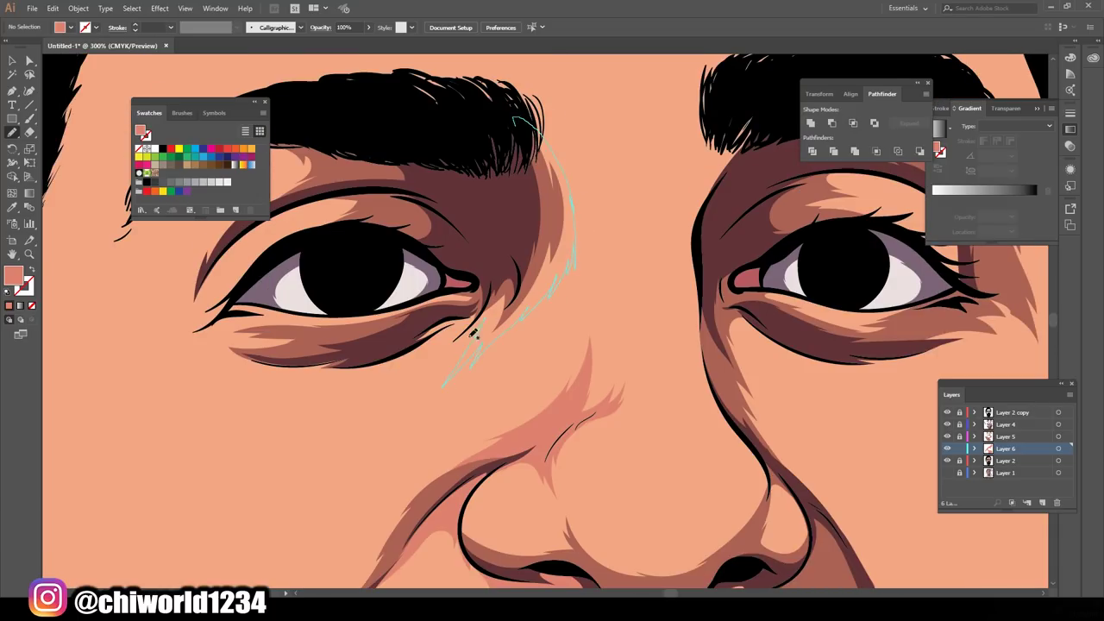
{"action": "left_click_drag", "start_coordinate": [473, 332], "coordinate": [472, 333]}
{"action": "left_click_drag", "start_coordinate": [448, 399], "coordinate": [449, 402]}
{"action": "left_click_drag", "start_coordinate": [471, 436], "coordinate": [455, 376]}
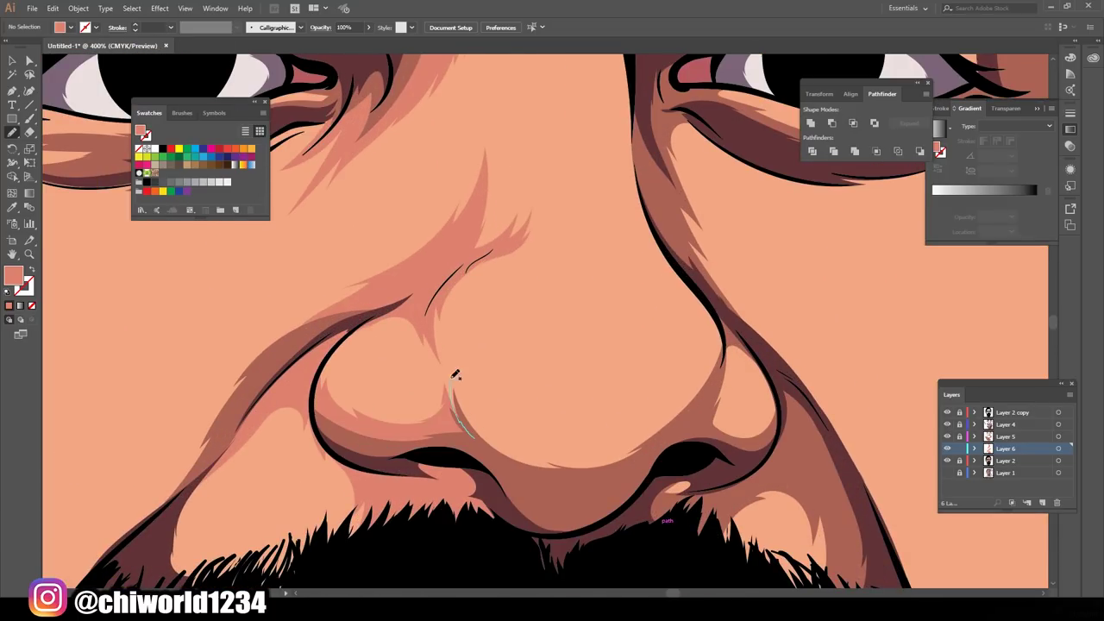
{"action": "left_click_drag", "start_coordinate": [681, 379], "coordinate": [683, 381]}
- Shade under the right eyebrow, beside the outer left eye and under the right eye
{"action": "key", "text": "ctrl+minus"}
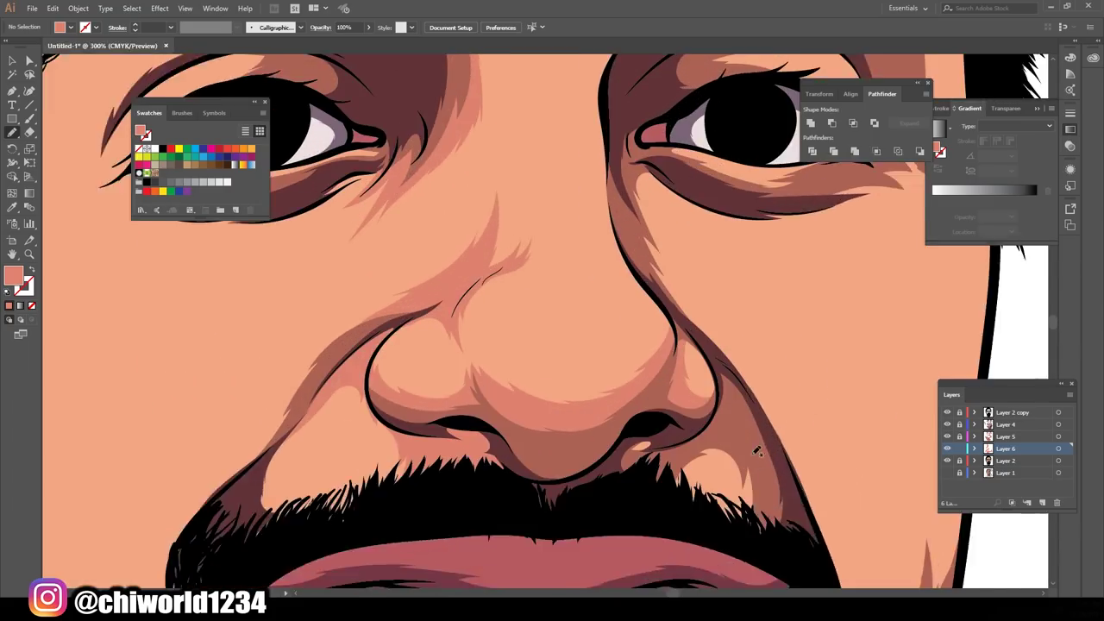
{"action": "key", "text": "ctrl+minus"}
{"action": "key", "text": "ctrl+minus"}
{"action": "key", "text": "ctrl+minus"}
{"action": "key", "text": "ctrl+plus"}
{"action": "key", "text": "ctrl+plus"}
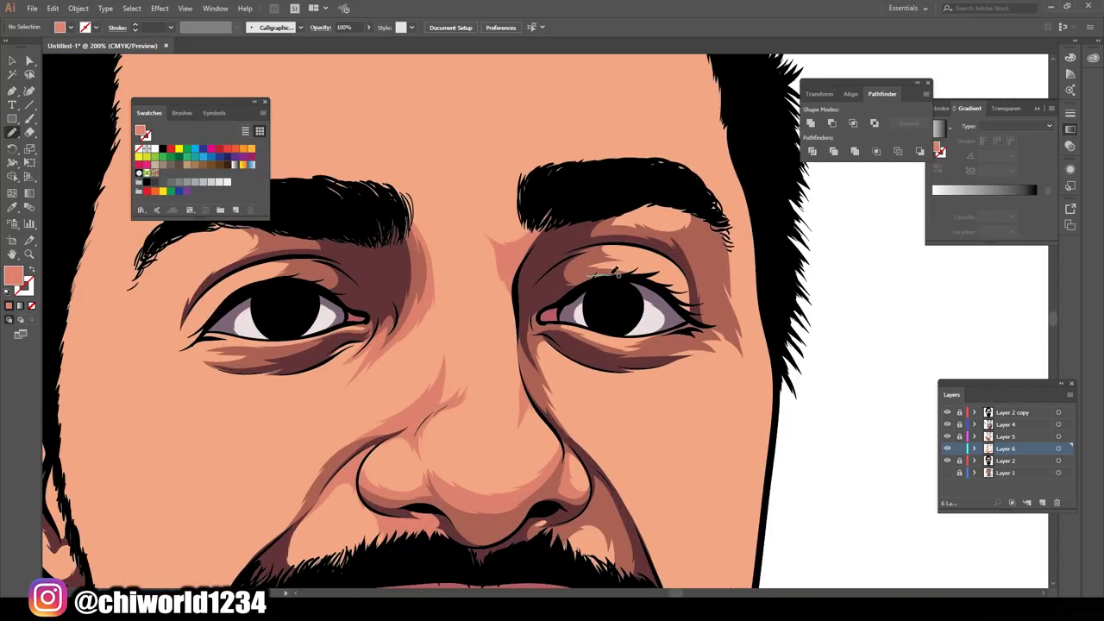
{"action": "left_click_drag", "start_coordinate": [591, 235], "coordinate": [658, 177]}
{"action": "scroll", "coordinate": [657, 177], "scroll_direction": "left", "scroll_amount": 5}
{"action": "key", "text": "ctrl+plus"}
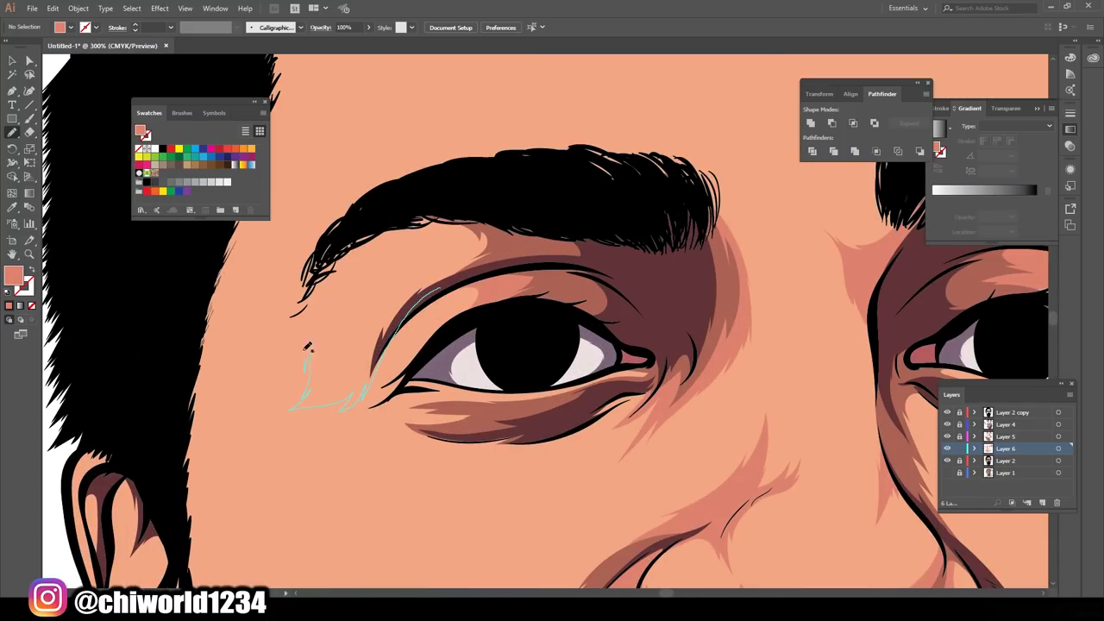
{"action": "left_click_drag", "start_coordinate": [308, 346], "coordinate": [308, 346]}
{"action": "key", "text": "ctrl+minus"}
{"action": "key", "text": "ctrl+minus"}
{"action": "key", "text": "ctrl+plus"}
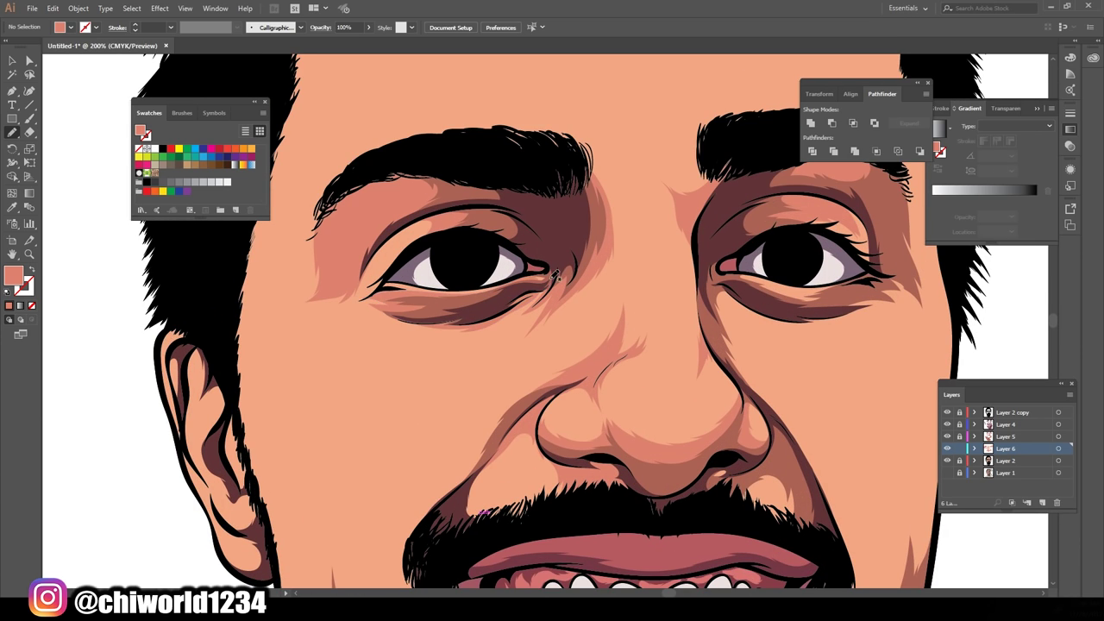
{"action": "key", "text": "ctrl+minus"}
{"action": "key", "text": "ctrl+plus"}
{"action": "key", "text": "ctrl+plus"}
{"action": "key", "text": "ctrl+minus"}
{"action": "key", "text": "ctrl+plus"}
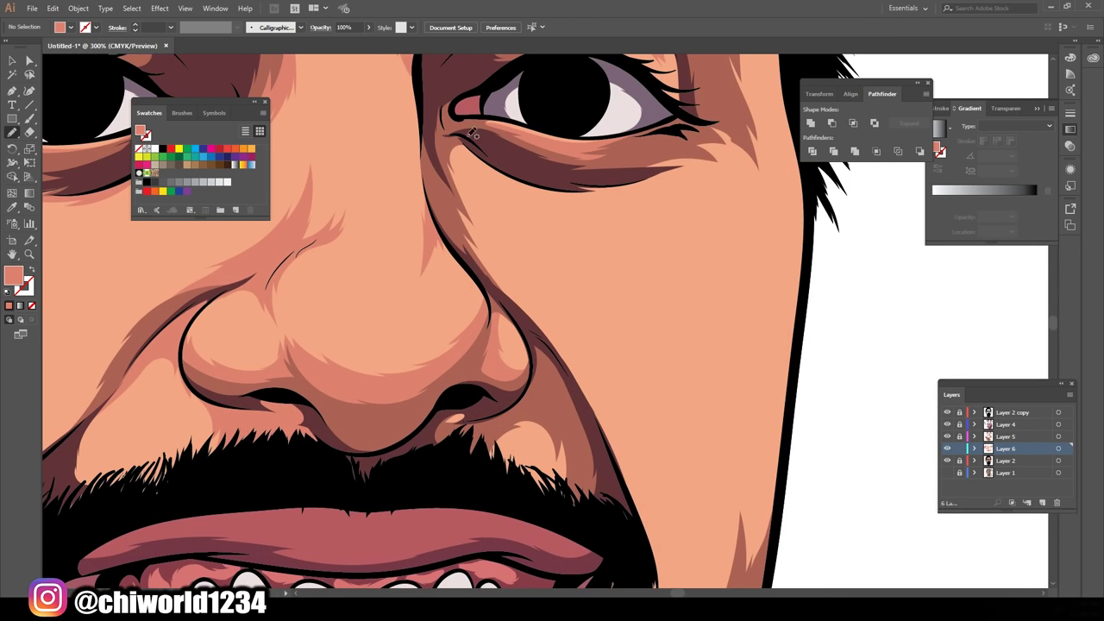
{"action": "left_click_drag", "start_coordinate": [515, 267], "coordinate": [519, 275]}
- Add dark skin shading on the right cheek, beside the nose, right face side and forehead
{"action": "key", "text": "ctrl+minus"}
{"action": "key", "text": "ctrl+plus"}
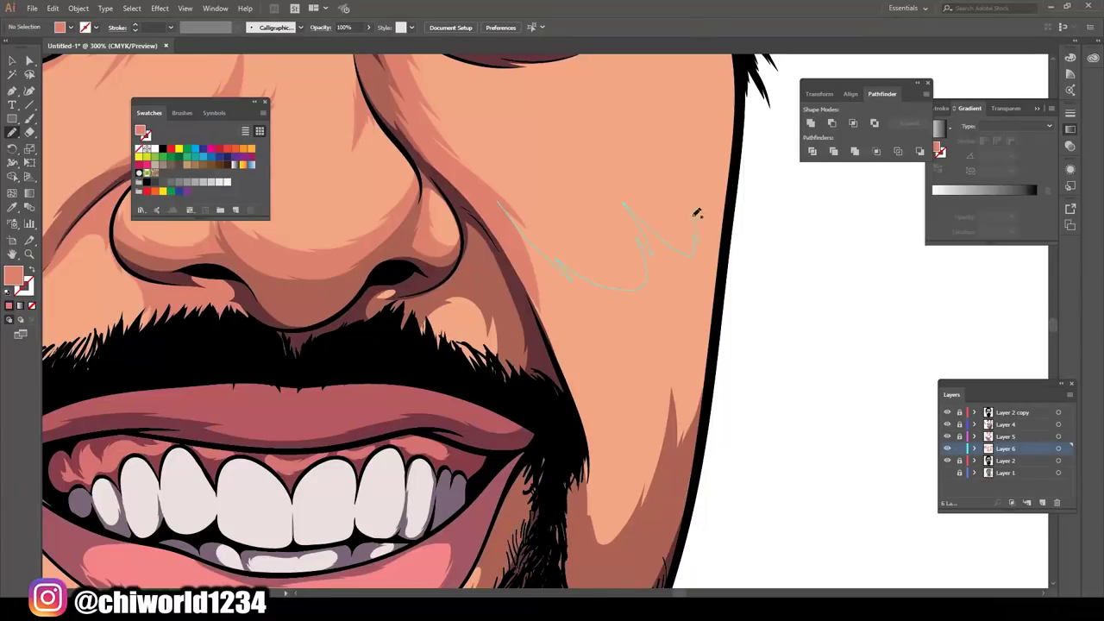
{"action": "left_click_drag", "start_coordinate": [697, 213], "coordinate": [697, 212]}
{"action": "key", "text": "ctrl+minus"}
{"action": "left_click_drag", "start_coordinate": [466, 362], "coordinate": [420, 317]}
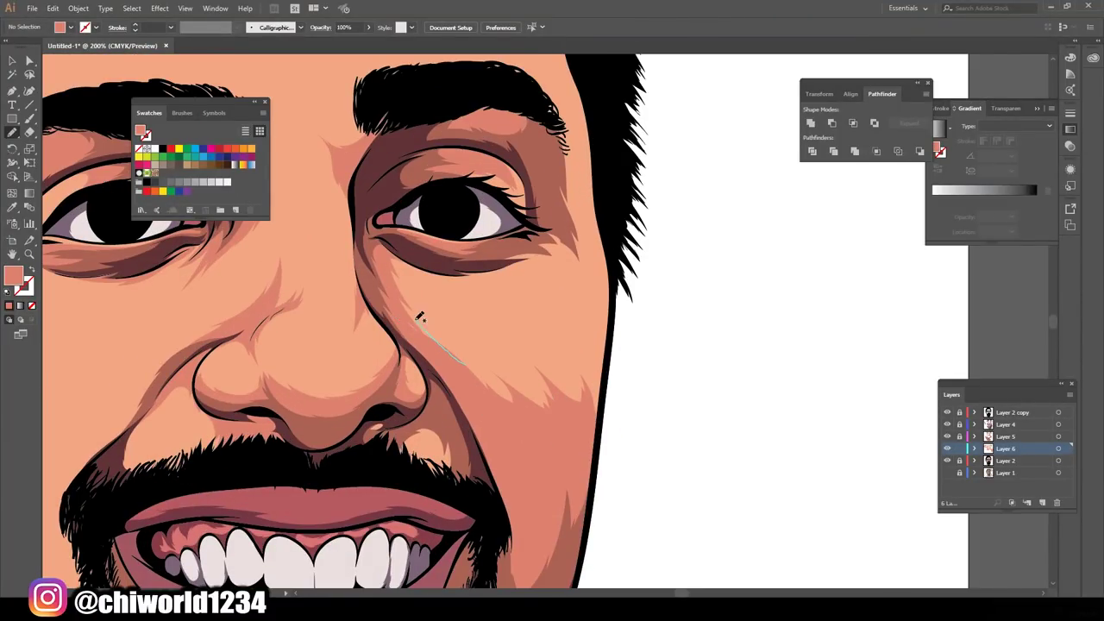
{"action": "left_click_drag", "start_coordinate": [601, 360], "coordinate": [612, 330]}
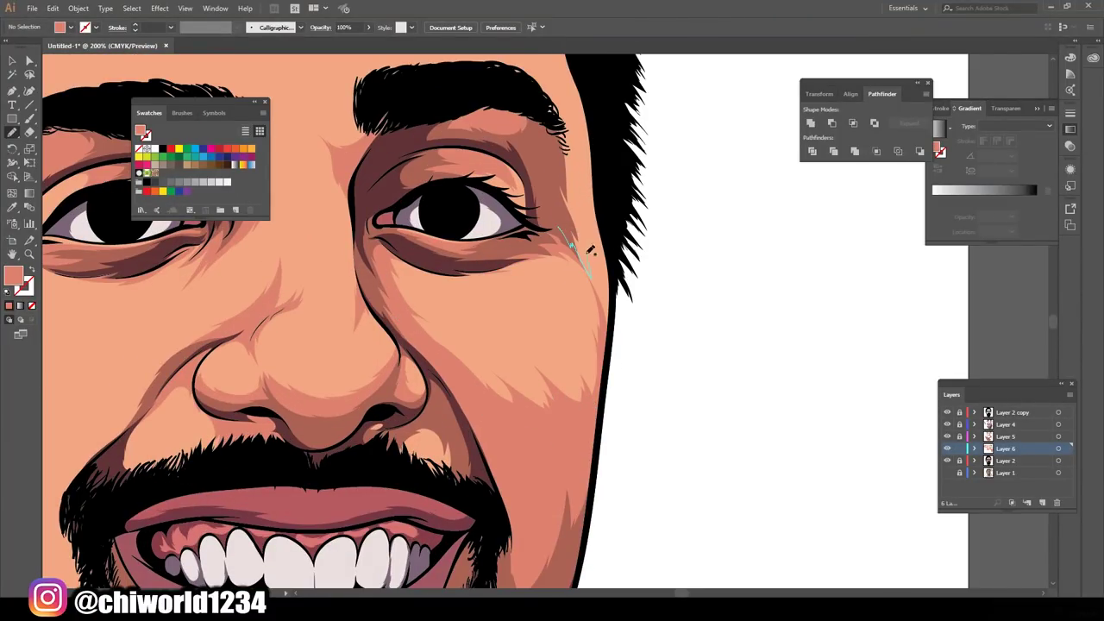
{"action": "scroll", "coordinate": [685, 337], "scroll_direction": "up", "scroll_amount": 1}
{"action": "key", "text": "ctrl+minus"}
{"action": "scroll", "coordinate": [682, 355], "scroll_direction": "up", "scroll_amount": 3}
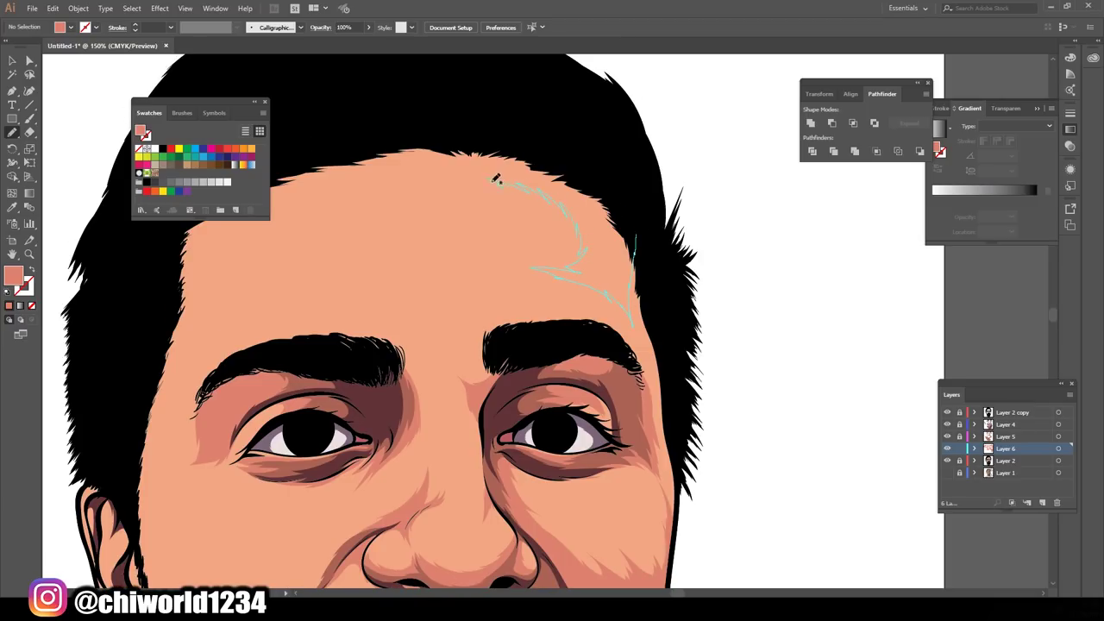
{"action": "left_click_drag", "start_coordinate": [496, 178], "coordinate": [496, 179]}
{"action": "scroll", "coordinate": [324, 280], "scroll_direction": "left", "scroll_amount": 3}
- Shade beside the moustache and add two strokes on the left cheek
{"action": "key", "text": "ctrl+0"}
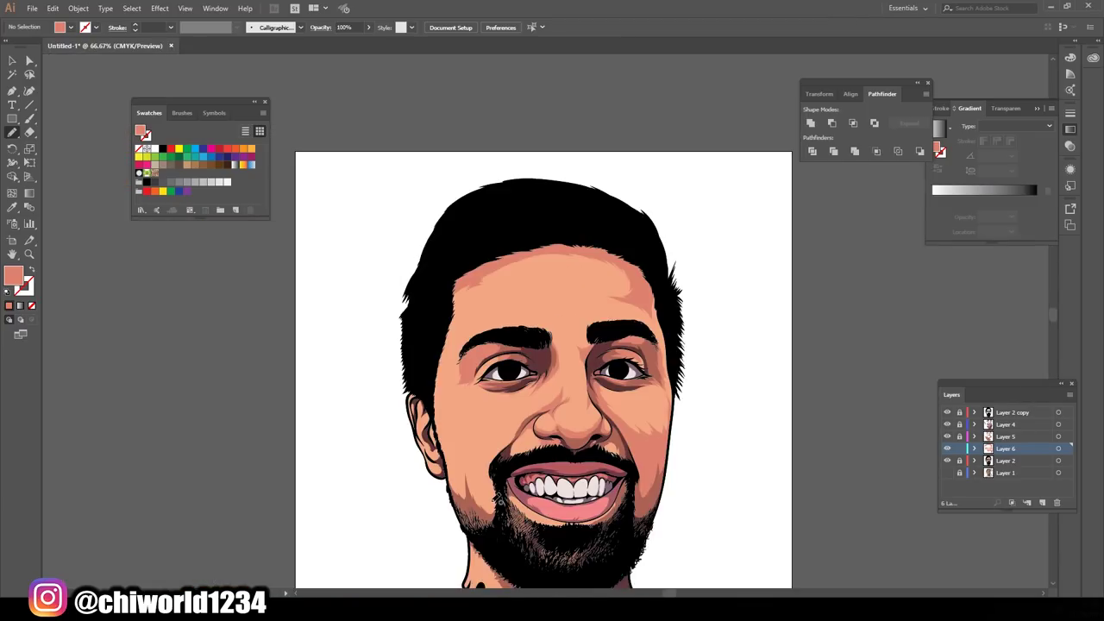
{"action": "scroll", "coordinate": [493, 495], "scroll_direction": "up", "scroll_amount": 5}
{"action": "scroll", "coordinate": [653, 271], "scroll_direction": "up", "scroll_amount": 1}
{"action": "left_click_drag", "start_coordinate": [491, 264], "coordinate": [492, 264]}
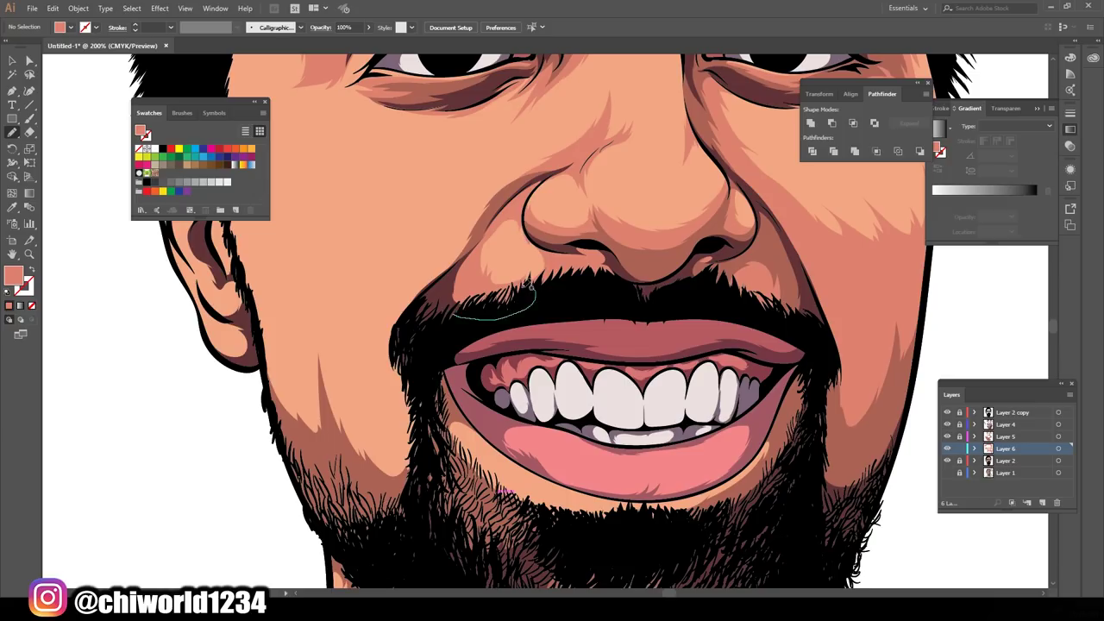
{"action": "scroll", "coordinate": [492, 264], "scroll_direction": "left", "scroll_amount": 3}
{"action": "scroll", "coordinate": [491, 264], "scroll_direction": "up", "scroll_amount": 1}
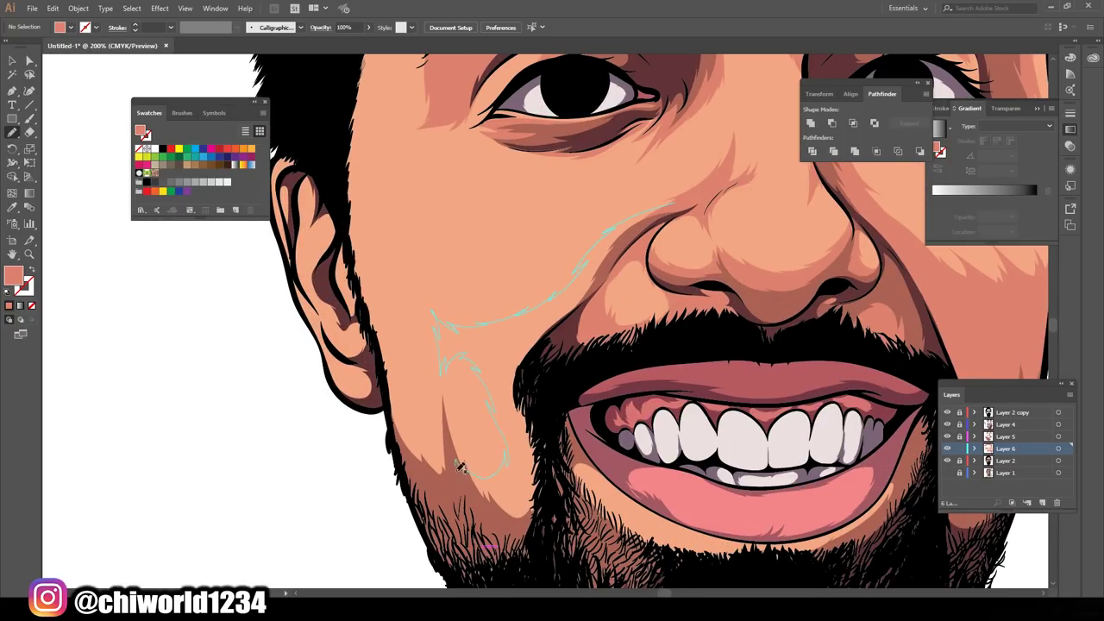
{"action": "left_click_drag", "start_coordinate": [460, 466], "coordinate": [460, 466]}
{"action": "left_click_drag", "start_coordinate": [493, 485], "coordinate": [475, 458]}
- Shade the inner ear and earlobe with dark skin strokes
{"action": "key", "text": "ctrl+0"}
{"action": "scroll", "coordinate": [704, 348], "scroll_direction": "up", "scroll_amount": 5}
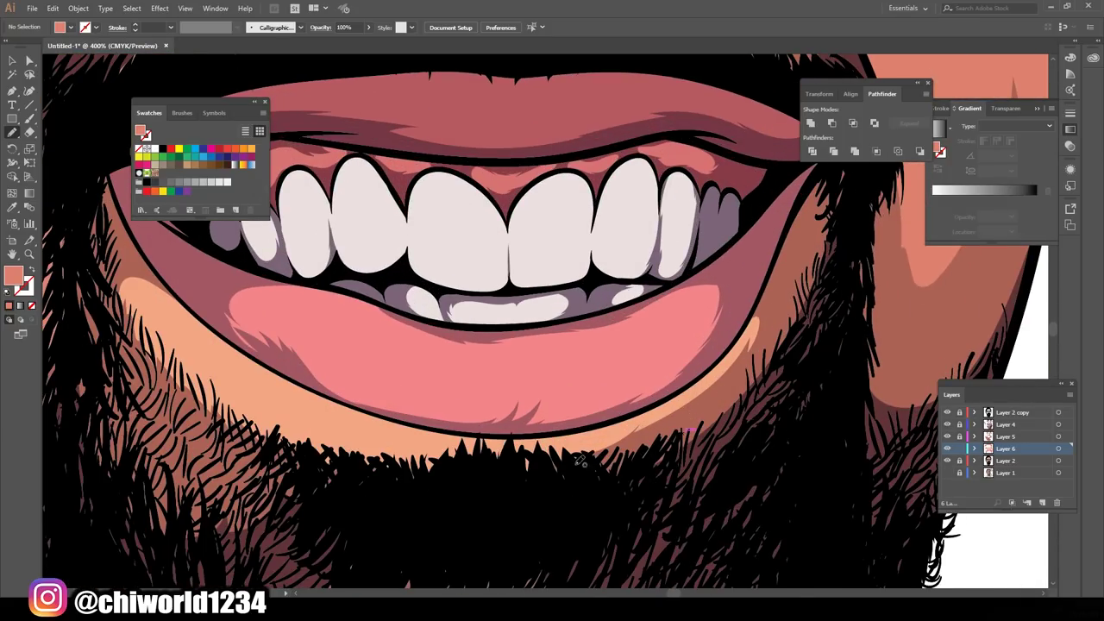
{"action": "scroll", "coordinate": [604, 572], "scroll_direction": "left", "scroll_amount": 4}
{"action": "scroll", "coordinate": [604, 572], "scroll_direction": "up", "scroll_amount": 2}
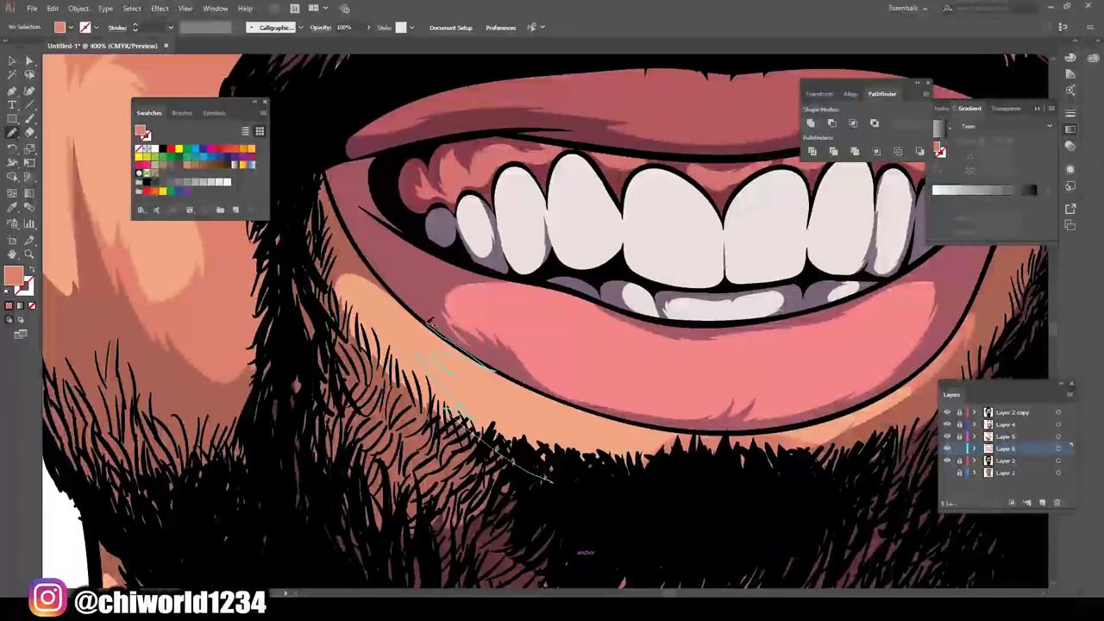
{"action": "key", "text": "ctrl+0"}
{"action": "scroll", "coordinate": [434, 410], "scroll_direction": "up", "scroll_amount": 3}
{"action": "key", "text": "ctrl+0"}
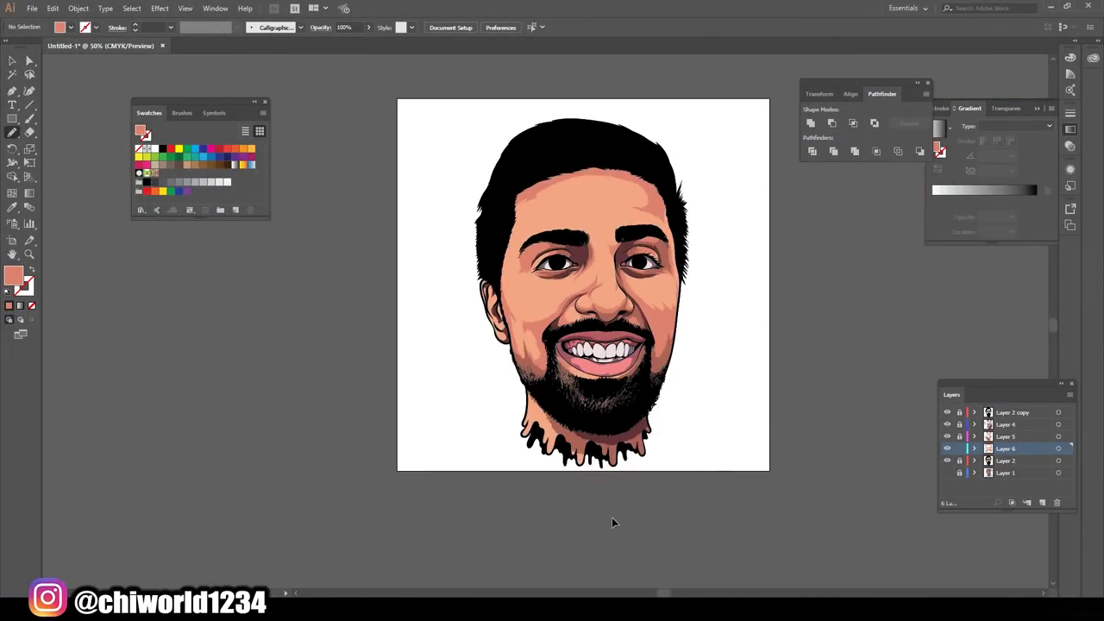
{"action": "scroll", "coordinate": [693, 293], "scroll_direction": "up", "scroll_amount": 3}
{"action": "left_click_drag", "start_coordinate": [402, 321], "coordinate": [452, 436]}
{"action": "left_click_drag", "start_coordinate": [471, 372], "coordinate": [426, 341]}
{"action": "left_click_drag", "start_coordinate": [449, 304], "coordinate": [414, 259]}
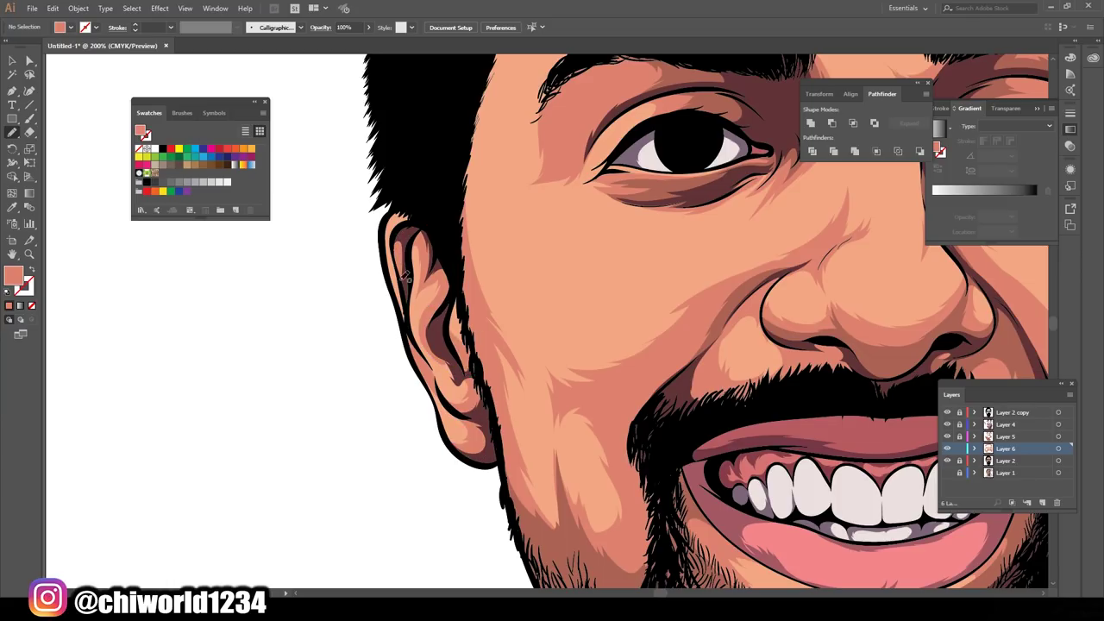
{"action": "key", "text": "ctrl+0"}
- Select the large skin shading shape and preview its Recolor Artwork options without applying them
{"action": "key", "text": "v"}
{"action": "key", "text": "ctrl+equal"}
{"action": "key", "text": "ctrl+equal"}
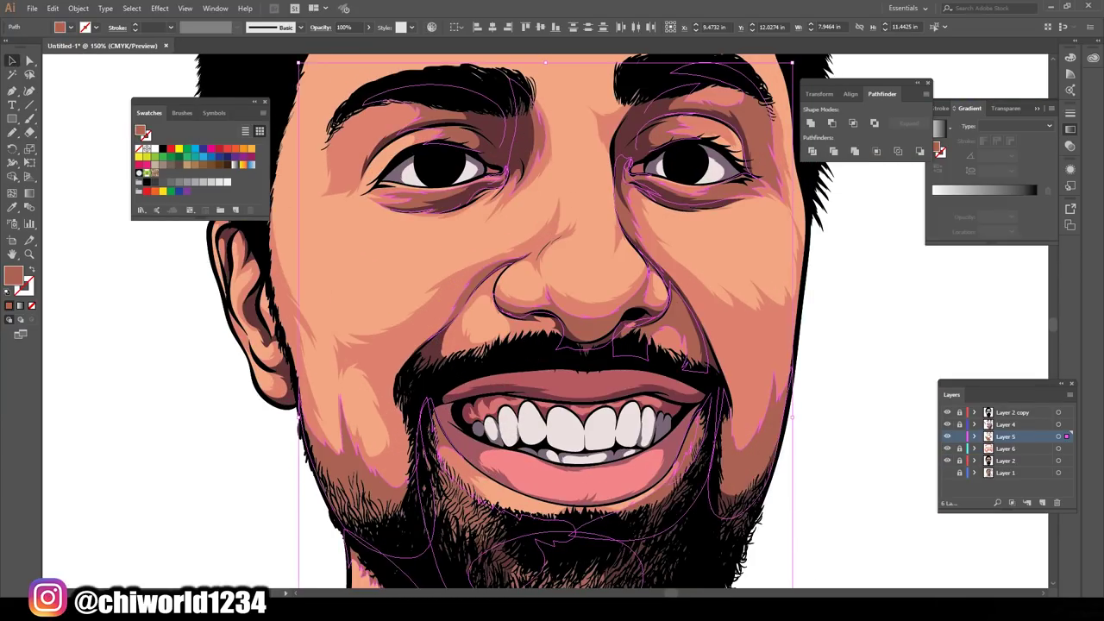
{"action": "left_click", "coordinate": [53, 7]}
{"action": "left_click", "coordinate": [319, 213]}
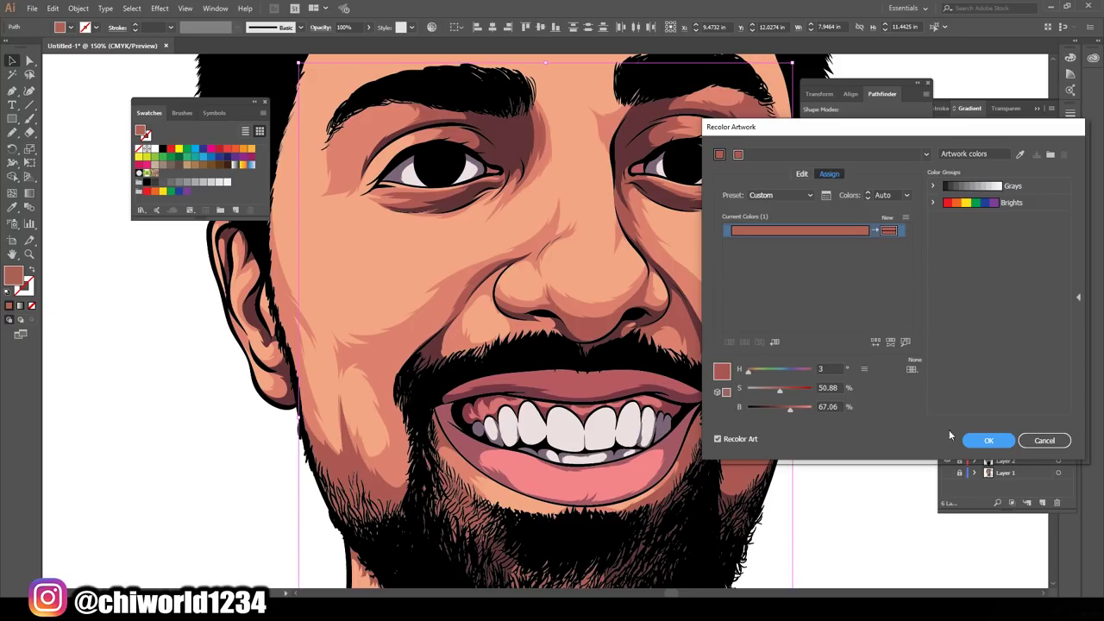
{"action": "left_click", "coordinate": [989, 440]}
{"action": "key", "text": "ctrl+0"}
{"action": "key", "text": "ctrl+1"}
{"action": "key", "text": "ctrl+0"}
{"action": "key", "text": "ctrl+1"}
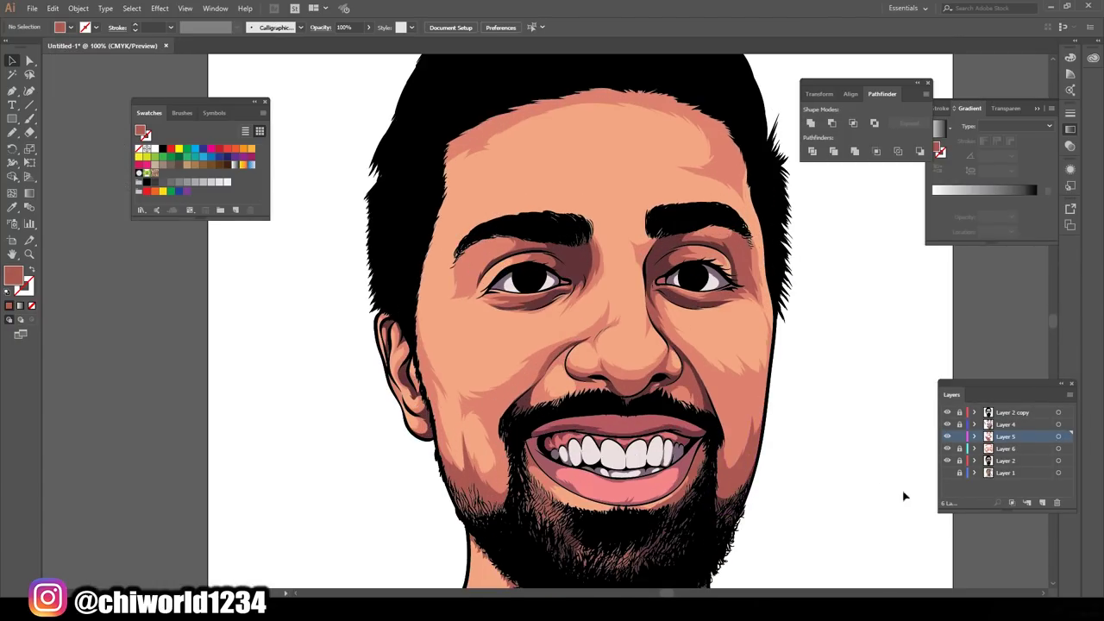
- On Layer 6, draw a pink Pencil shading stroke on the lower lip
{"action": "left_click", "coordinate": [1006, 449]}
{"action": "key", "text": "ctrl+0"}
{"action": "key", "text": "ctrl+equal"}
{"action": "key", "text": "ctrl+equal"}
{"action": "key", "text": "ctrl+equal"}
{"action": "double_click", "coordinate": [13, 275]}
{"action": "key", "text": "Return"}
{"action": "key", "text": "n"}
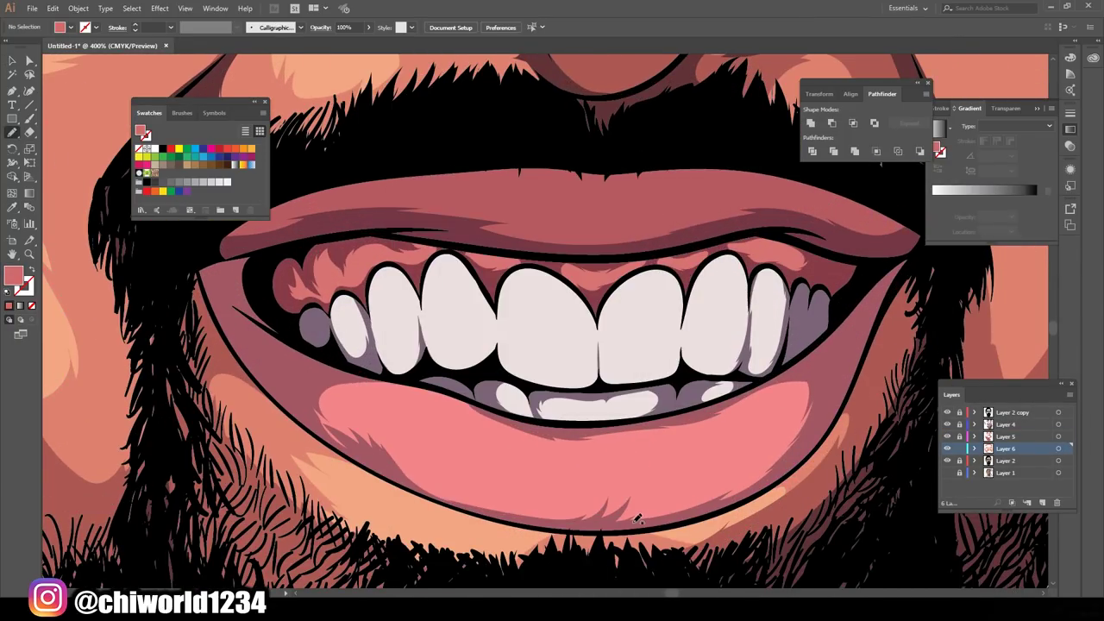
{"action": "left_click_drag", "start_coordinate": [522, 518], "coordinate": [476, 484]}
- Sample the lip colour and draw another shading stroke at the upper lip corner
{"action": "key", "text": "ctrl+0"}
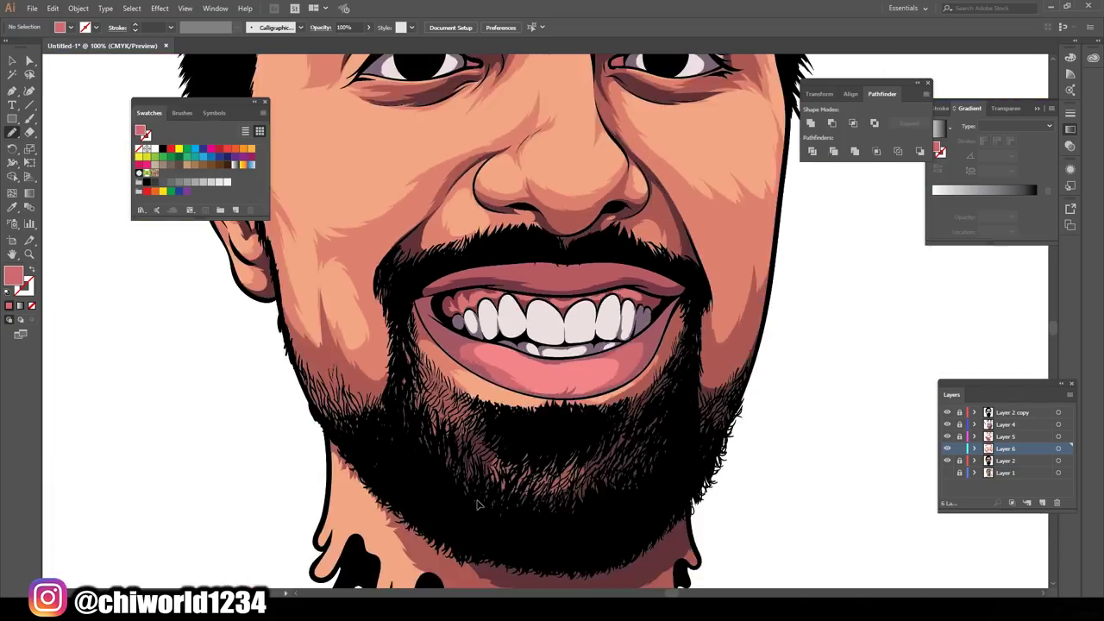
{"action": "key", "text": "ctrl+equal"}
{"action": "key", "text": "ctrl+equal"}
{"action": "key", "text": "ctrl+equal"}
{"action": "left_click", "coordinate": [13, 208]}
{"action": "double_click", "coordinate": [13, 274]}
{"action": "key", "text": "Return"}
{"action": "key", "text": "n"}
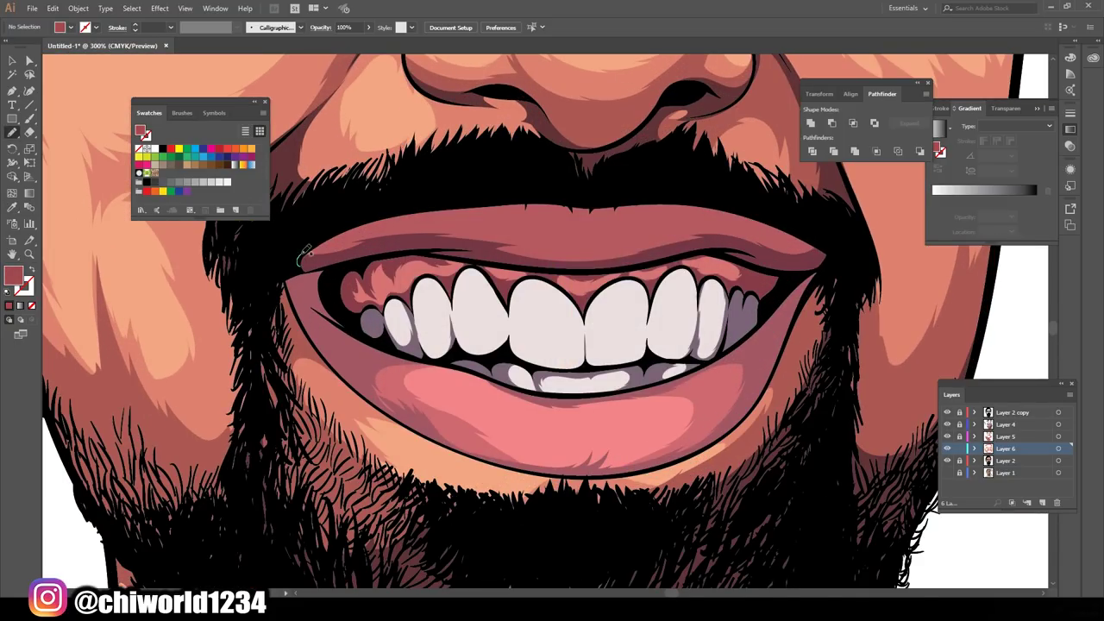
{"action": "left_click_drag", "start_coordinate": [627, 230], "coordinate": [815, 252]}
- Darken the mouth shape's fill on Layer 4 and add a new Layer 7
{"action": "key", "text": "ctrl+minus"}
{"action": "key", "text": "ctrl+minus"}
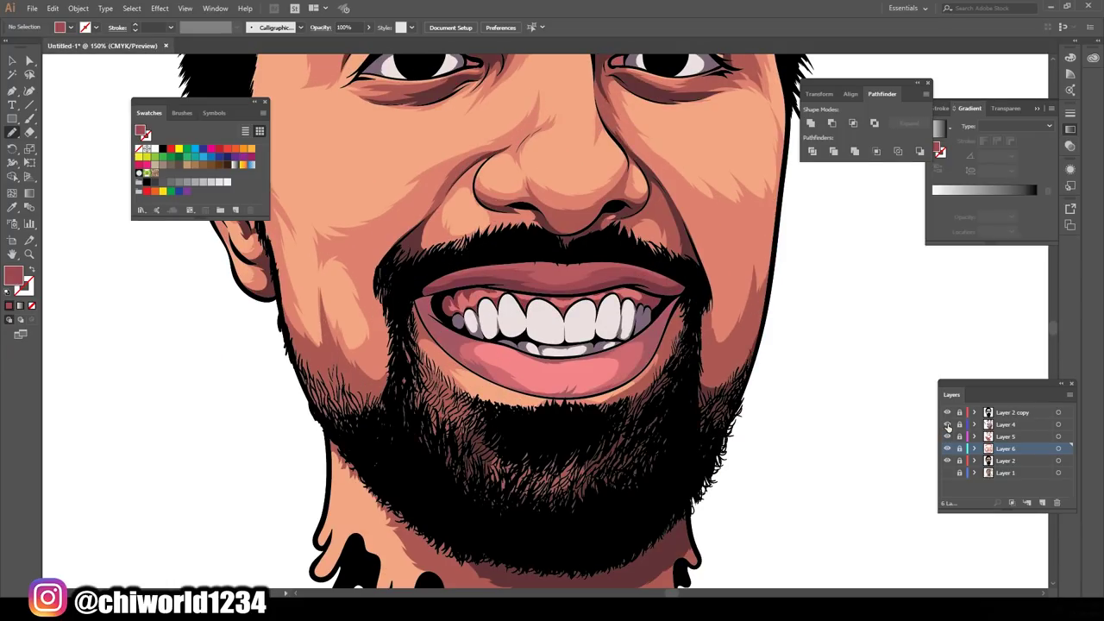
{"action": "key", "text": "ctrl+equal"}
{"action": "left_click", "coordinate": [698, 344]}
{"action": "double_click", "coordinate": [13, 274]}
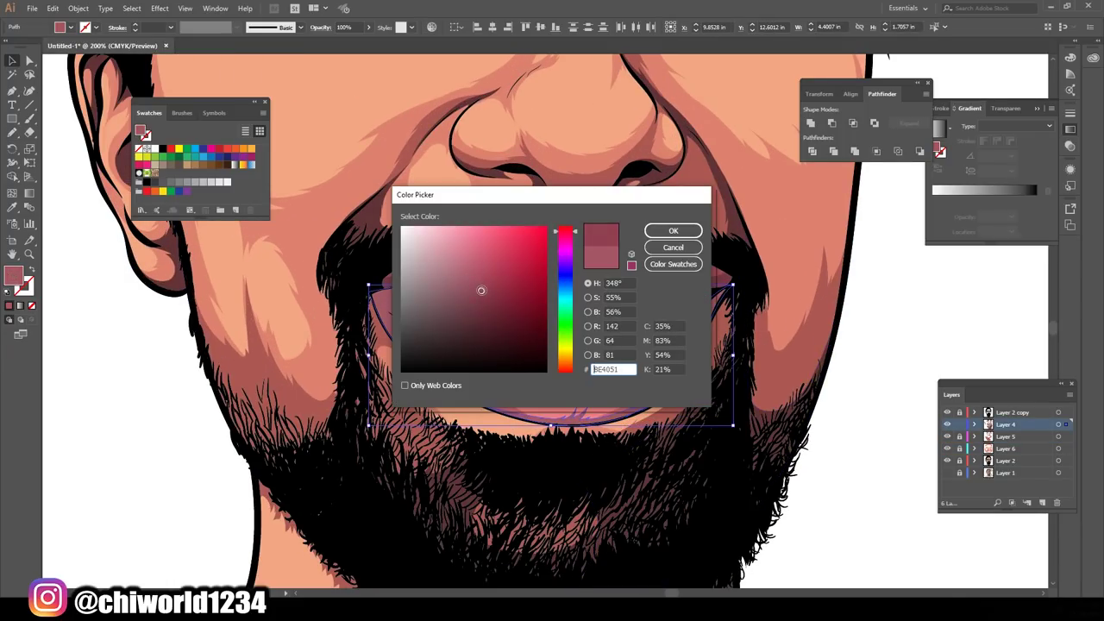
{"action": "key", "text": "Return"}
{"action": "left_click", "coordinate": [821, 429]}
{"action": "key", "text": "ctrl+equal"}
{"action": "key", "text": "ctrl+equal"}
{"action": "key", "text": "ctrl+minus"}
{"action": "key", "text": "ctrl+minus"}
{"action": "key", "text": "ctrl+minus"}
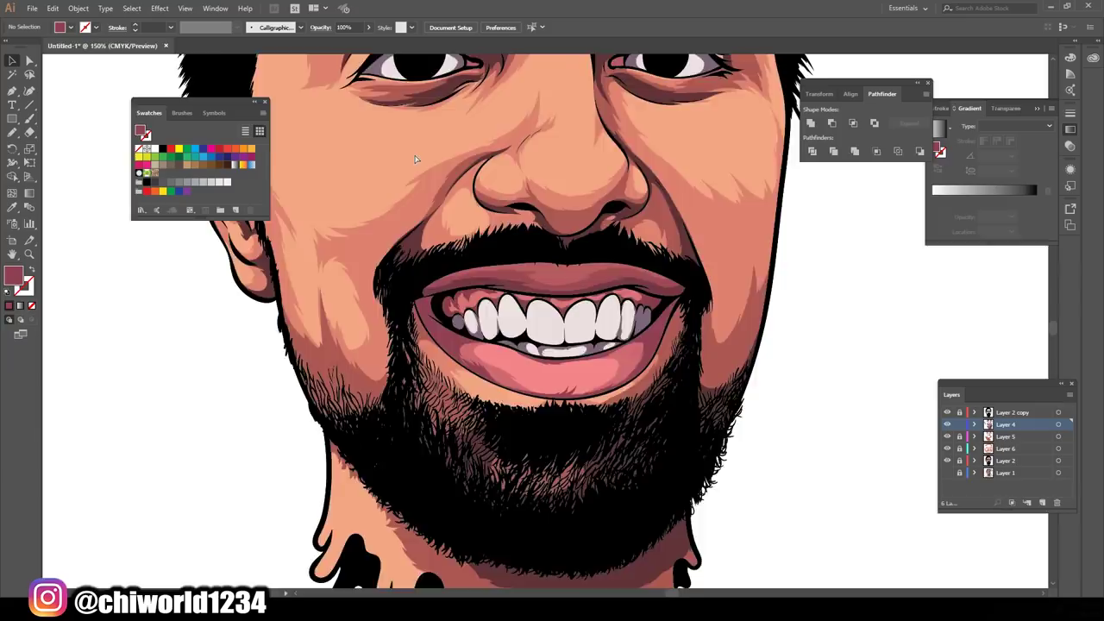
{"action": "key", "text": "ctrl+minus"}
{"action": "left_click", "coordinate": [1042, 503]}
{"action": "key", "text": "ctrl+equal"}
{"action": "key", "text": "ctrl+equal"}
{"action": "key", "text": "ctrl+equal"}
- Set a light pink fill and paint a Blob Brush stroke on the lower lip
{"action": "double_click", "coordinate": [13, 274]}
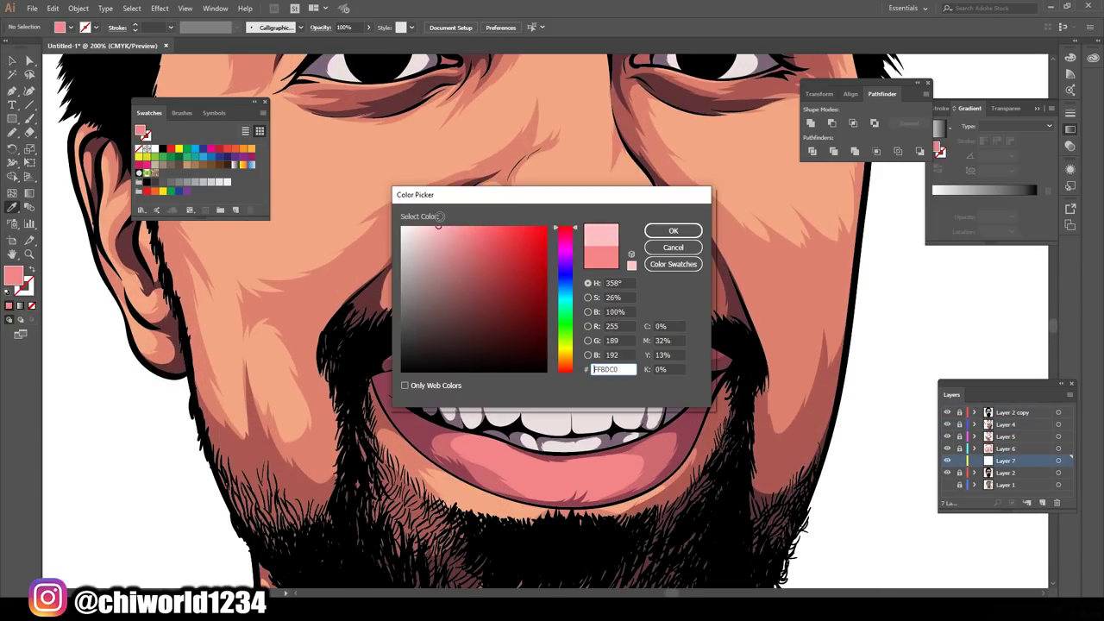
{"action": "key", "text": "Return"}
{"action": "key", "text": "n"}
{"action": "left_click_drag", "start_coordinate": [499, 463], "coordinate": [541, 474]}
{"action": "key", "text": "ctrl+minus"}
{"action": "key", "text": "ctrl+minus"}
{"action": "key", "text": "ctrl+minus"}
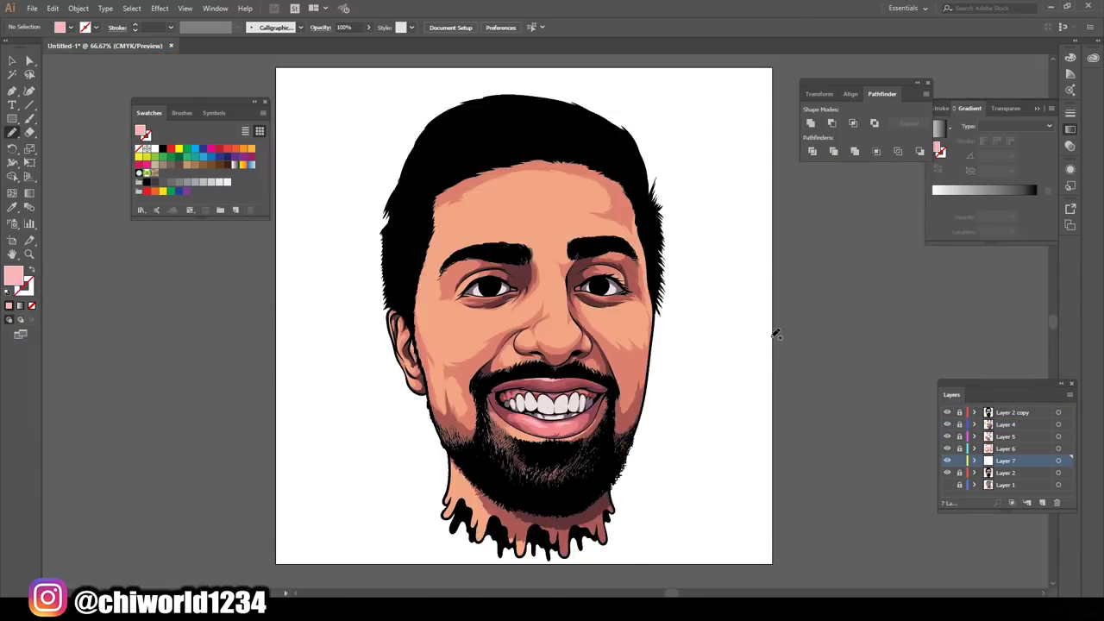
{"action": "key", "text": "ctrl+equal"}
{"action": "key", "text": "ctrl+equal"}
- Sample a light peach skin tone and paint highlights across the forehead
{"action": "key", "text": "i"}
{"action": "left_click", "coordinate": [540, 382]}
{"action": "double_click", "coordinate": [13, 275]}
{"action": "key", "text": "Return"}
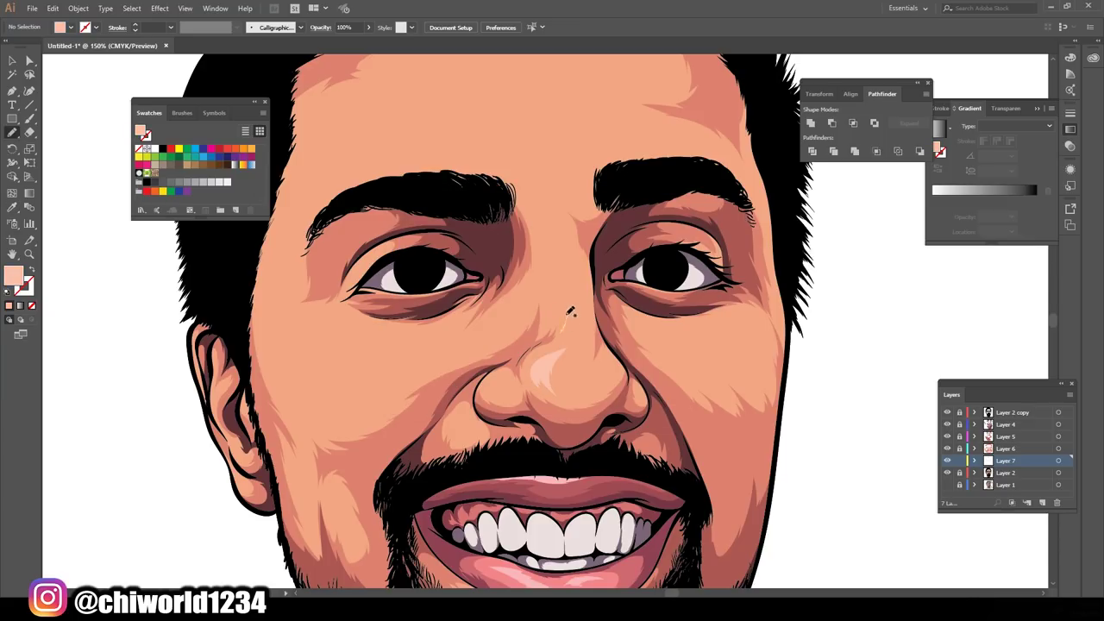
{"action": "key", "text": "ctrl+minus"}
{"action": "key", "text": "ctrl+minus"}
{"action": "key", "text": "ctrl+minus"}
{"action": "key", "text": "ctrl+equal"}
{"action": "key", "text": "ctrl+equal"}
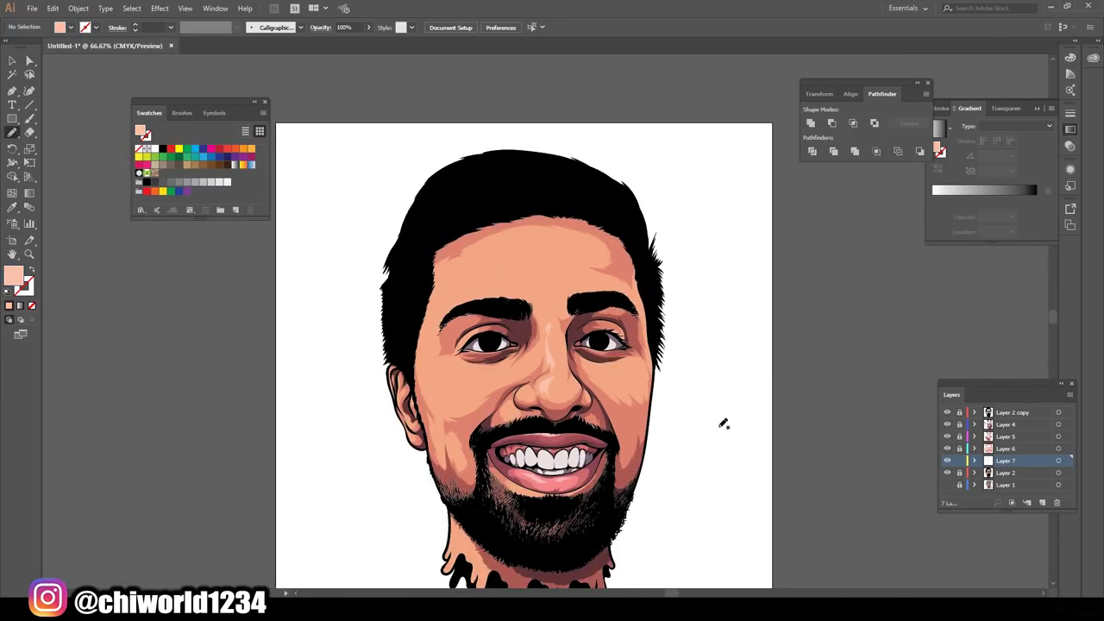
{"action": "key", "text": "ctrl+equal"}
{"action": "key", "text": "ctrl+equal"}
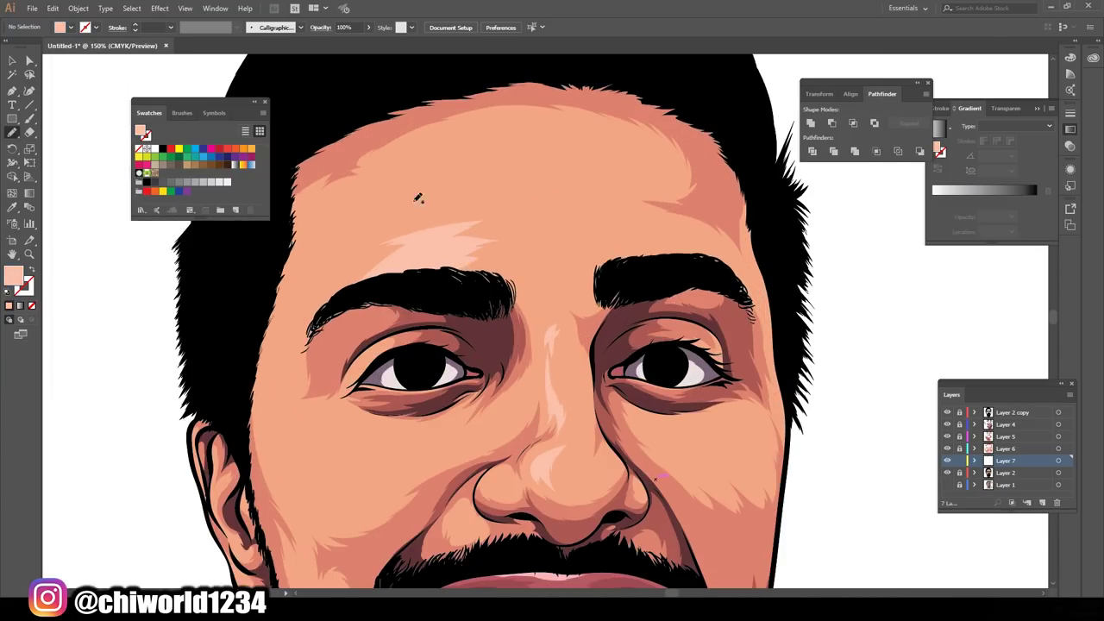
{"action": "left_click_drag", "start_coordinate": [431, 153], "coordinate": [408, 215]}
{"action": "left_click_drag", "start_coordinate": [448, 207], "coordinate": [399, 220]}
- Paint a small light peach highlight near the left eye and nose
{"action": "scroll", "coordinate": [762, 278], "scroll_direction": "left", "scroll_amount": 3}
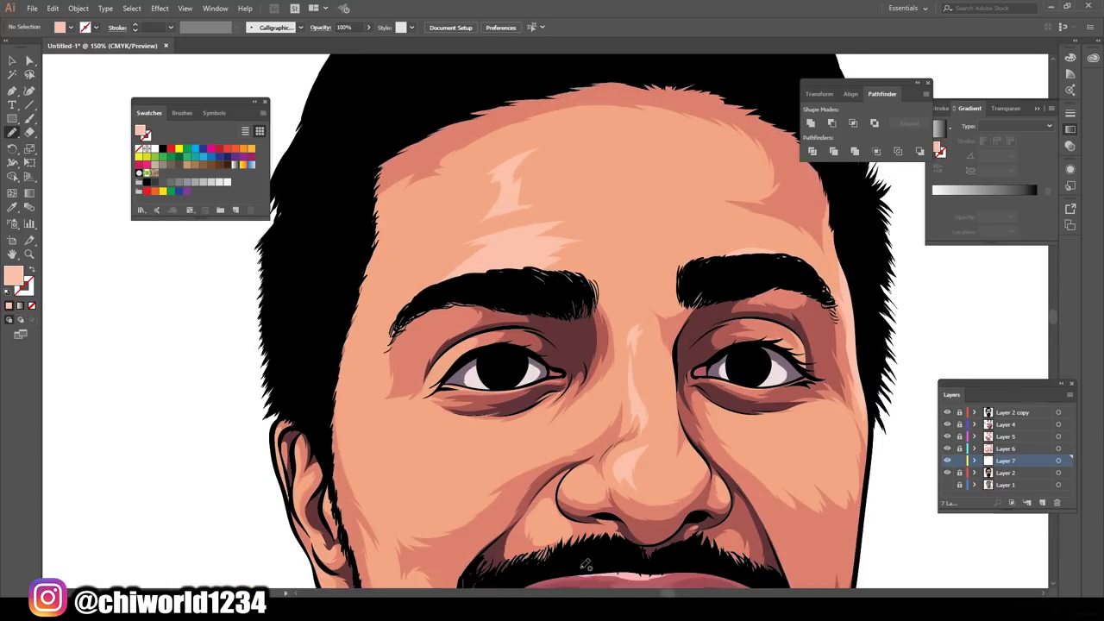
{"action": "scroll", "coordinate": [776, 293], "scroll_direction": "down", "scroll_amount": 2}
{"action": "key", "text": "ctrl+minus"}
{"action": "key", "text": "ctrl+minus"}
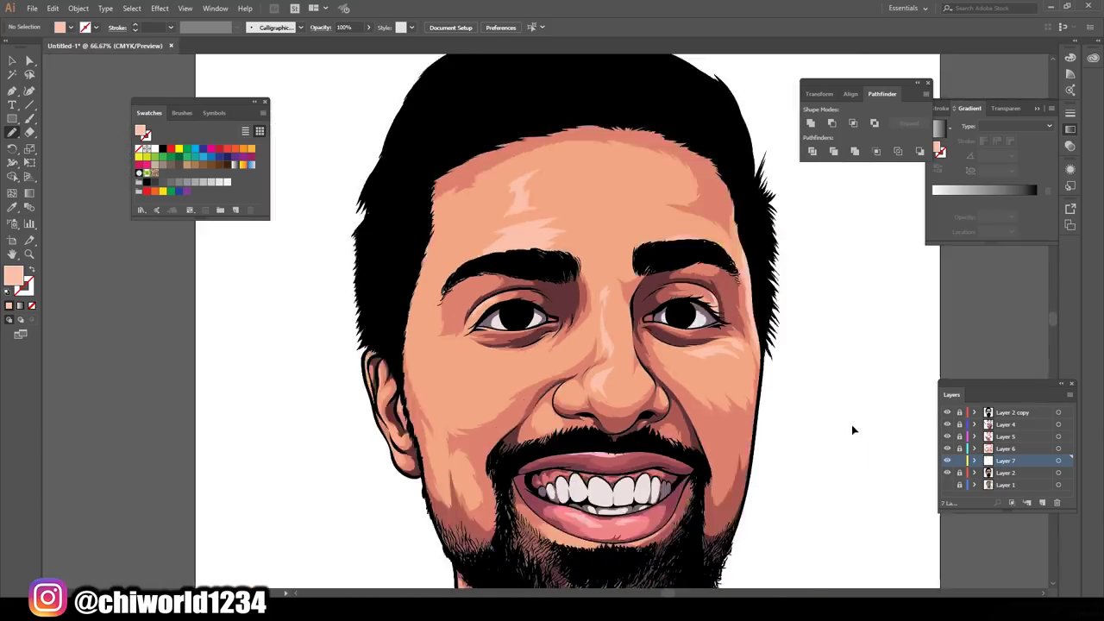
{"action": "key", "text": "ctrl+equal"}
{"action": "key", "text": "ctrl+equal"}
{"action": "key", "text": "ctrl+equal"}
{"action": "left_click_drag", "start_coordinate": [503, 344], "coordinate": [504, 346]}
{"action": "key", "text": "ctrl+minus"}
{"action": "key", "text": "ctrl+minus"}
{"action": "key", "text": "ctrl+minus"}
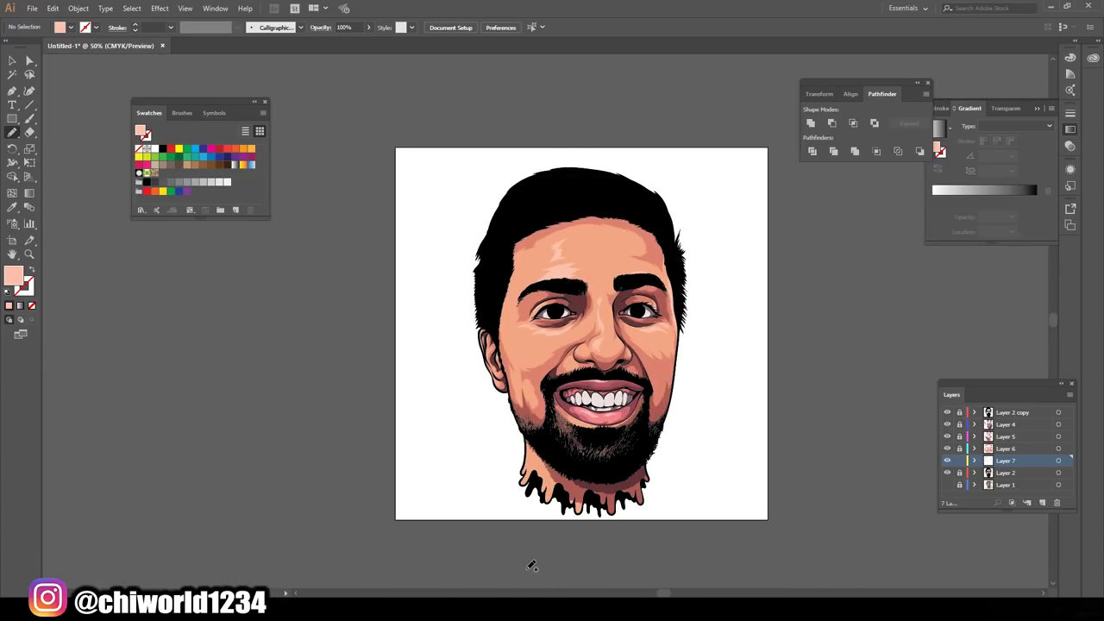
{"action": "key", "text": "ctrl+equal"}
{"action": "key", "text": "ctrl+equal"}
{"action": "key", "text": "ctrl+minus"}
- Select the face artwork and bring up the Edit menu for recolouring
{"action": "key", "text": "ctrl+minus"}
{"action": "key", "text": "ctrl+equal"}
{"action": "key", "text": "ctrl+equal"}
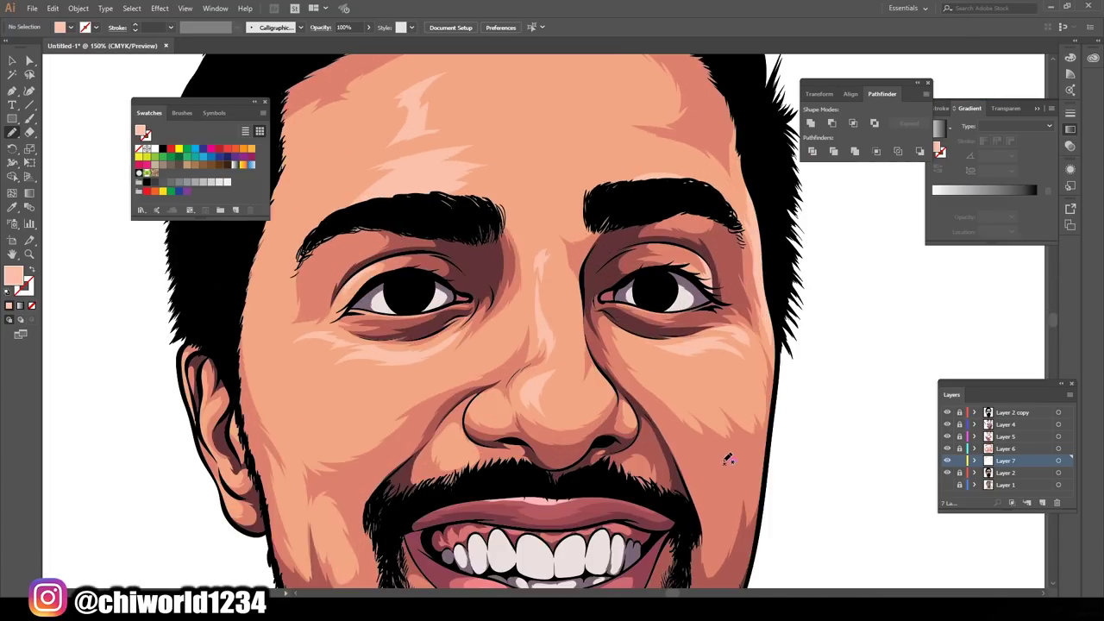
{"action": "key", "text": "ctrl+minus"}
{"action": "key", "text": "ctrl+minus"}
{"action": "key", "text": "ctrl+minus"}
{"action": "key", "text": "v"}
{"action": "key", "text": "ctrl+equal"}
{"action": "key", "text": "ctrl+equal"}
{"action": "left_click", "coordinate": [53, 9]}
- In Recolor Artwork, shift the hue of the darkest red tone and apply it
{"action": "left_click", "coordinate": [284, 210]}
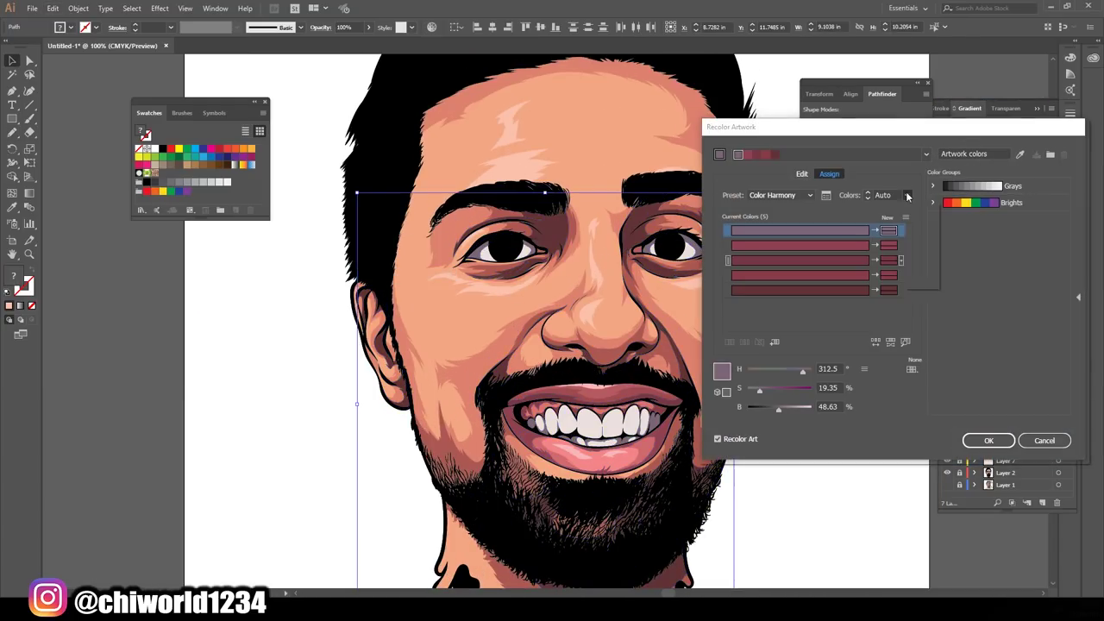
{"action": "left_click", "coordinate": [793, 290]}
{"action": "left_click_drag", "start_coordinate": [759, 407], "coordinate": [767, 407]}
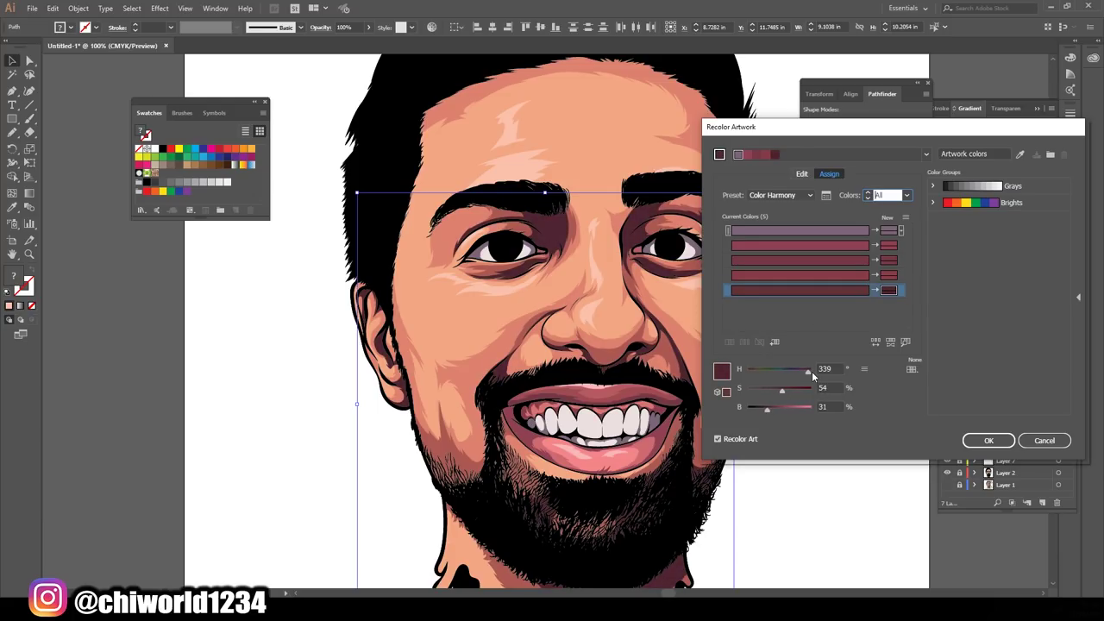
{"action": "key", "text": "Return"}
- With the Blob Brush, paint dark brown and maroon irises into the eyes
{"action": "key", "text": "ctrl+minus"}
{"action": "key", "text": "ctrl+equal"}
{"action": "key", "text": "ctrl+equal"}
{"action": "key", "text": "ctrl+equal"}
{"action": "key", "text": "ctrl+shift+a"}
{"action": "scroll", "coordinate": [834, 412], "scroll_direction": "up", "scroll_amount": 3}
{"action": "key", "text": "shift+b"}
{"action": "double_click", "coordinate": [13, 275]}
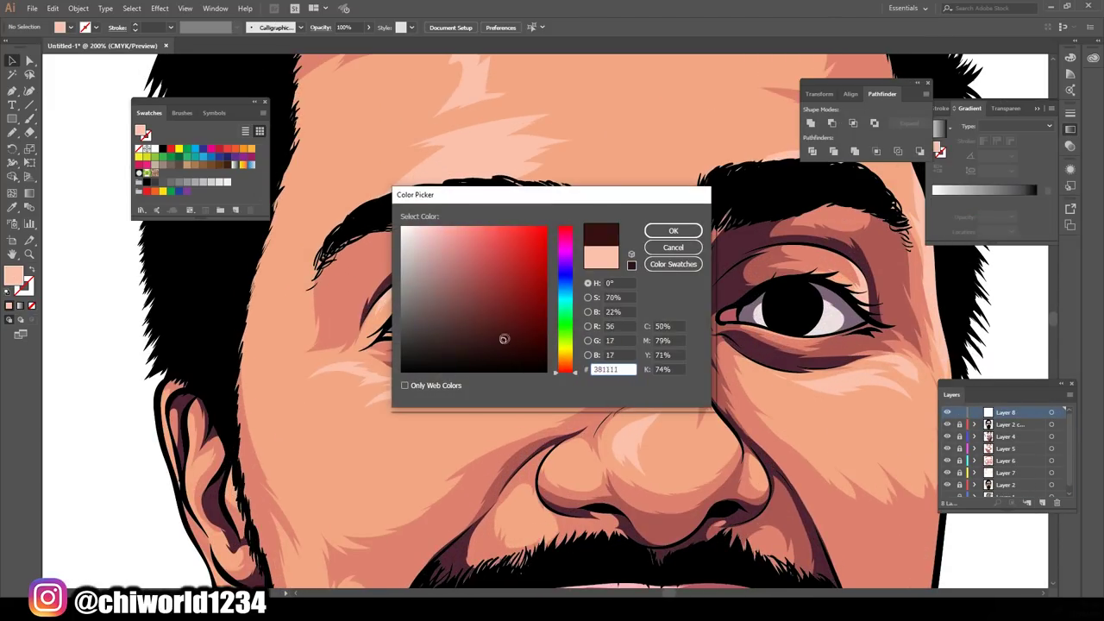
{"action": "key", "text": "Return"}
{"action": "double_click", "coordinate": [12, 274]}
{"action": "key", "text": "Return"}
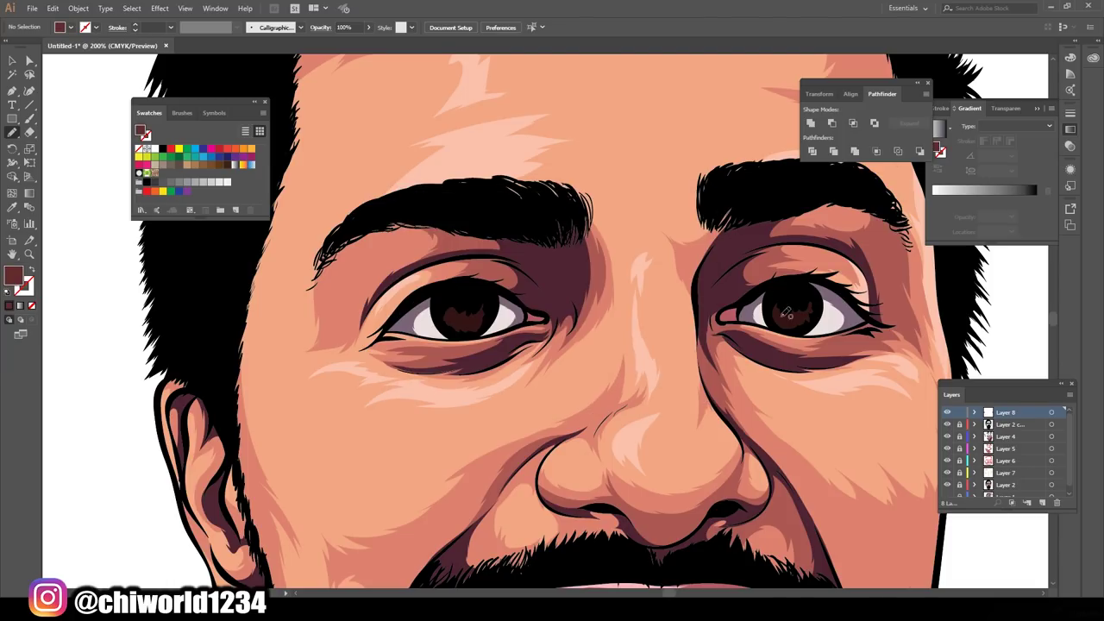
{"action": "left_click_drag", "start_coordinate": [426, 497], "coordinate": [387, 493]}
- Choose white for the eye catchlights and switch the fill to a gradient
{"action": "double_click", "coordinate": [13, 274]}
{"action": "key", "text": "Return"}
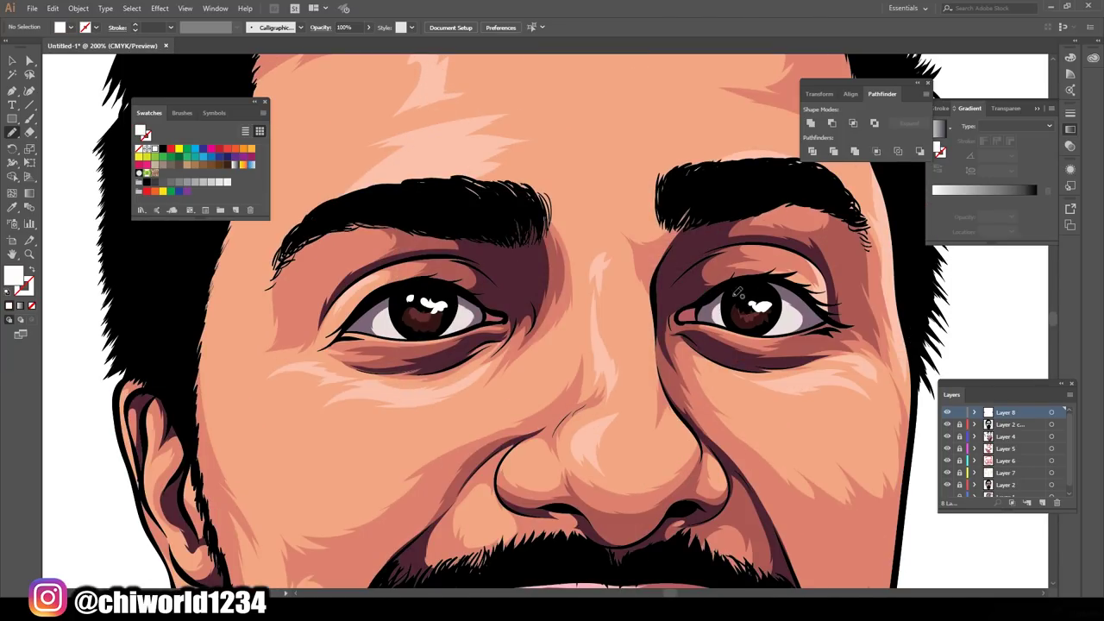
{"action": "key", "text": "ctrl+0"}
{"action": "key", "text": "ctrl+1"}
{"action": "left_click", "coordinate": [938, 128]}
- Make a gradient stop muted brownish pink and move the middle stop to 72.16%
{"action": "double_click", "coordinate": [982, 199]}
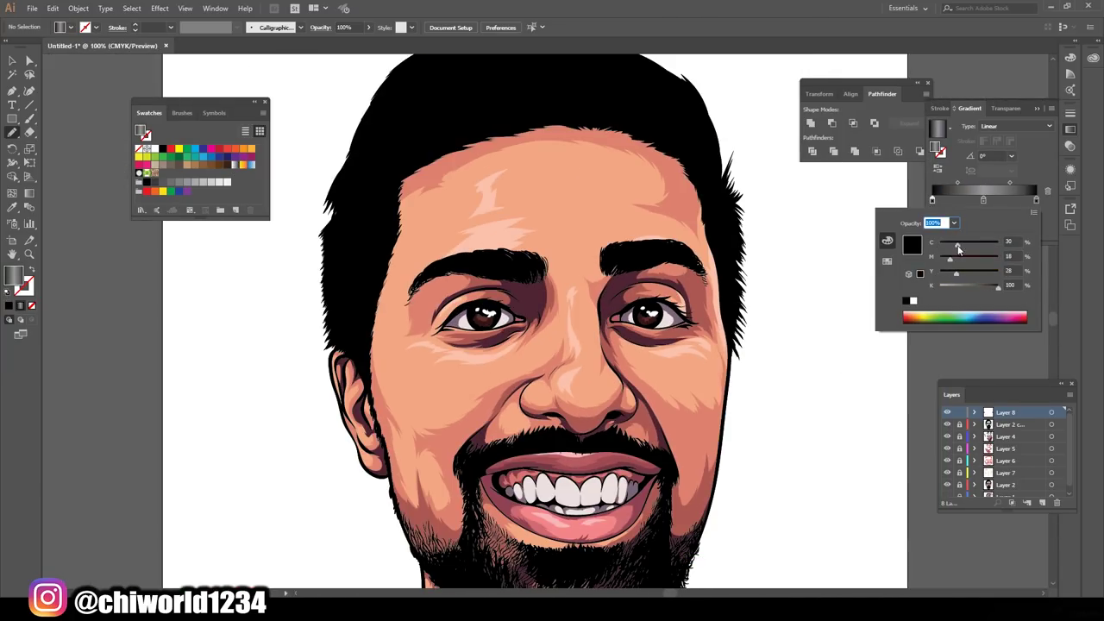
{"action": "left_click_drag", "start_coordinate": [953, 247], "coordinate": [966, 265]}
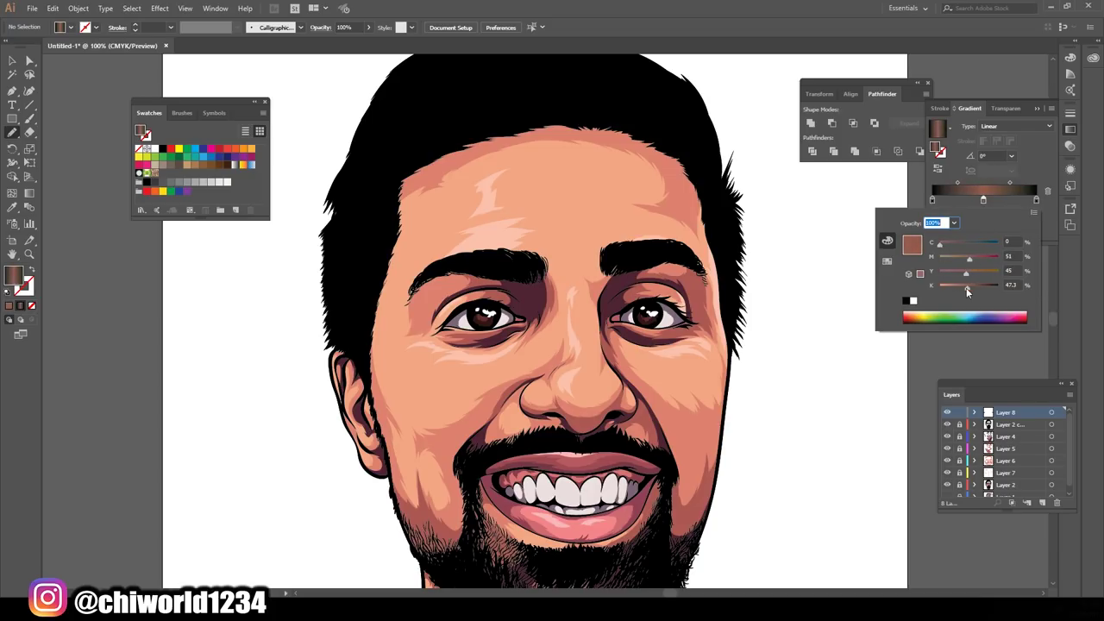
{"action": "mouse_move", "coordinate": [983, 200]}
{"action": "left_mouse_down"}
{"action": "mouse_move", "coordinate": [1007, 199]}
{"action": "mouse_move", "coordinate": [976, 184]}
{"action": "left_mouse_up"}
{"action": "double_click", "coordinate": [988, 199]}
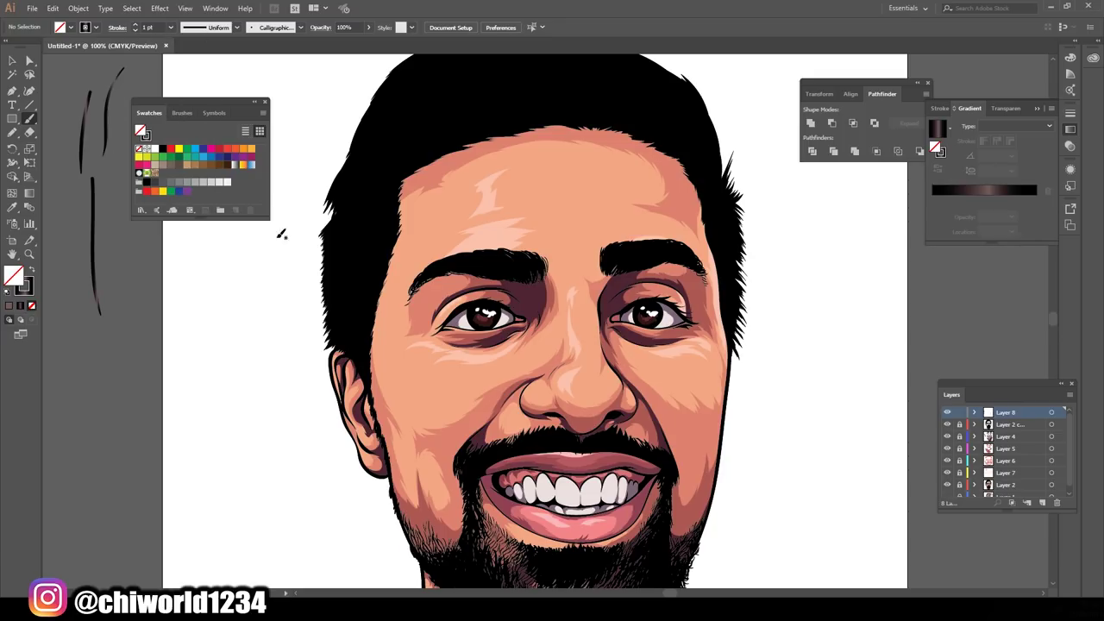
- Brush glossy gradient highlight strands across the top of the hair
{"action": "scroll", "coordinate": [281, 234], "scroll_direction": "up", "scroll_amount": 3}
{"action": "left_click_drag", "start_coordinate": [471, 198], "coordinate": [608, 192]}
{"action": "left_click_drag", "start_coordinate": [504, 177], "coordinate": [585, 172]}
{"action": "left_click_drag", "start_coordinate": [523, 157], "coordinate": [646, 138]}
{"action": "left_click_drag", "start_coordinate": [490, 131], "coordinate": [633, 154]}
{"action": "scroll", "coordinate": [540, 233], "scroll_direction": "up", "scroll_amount": 1}
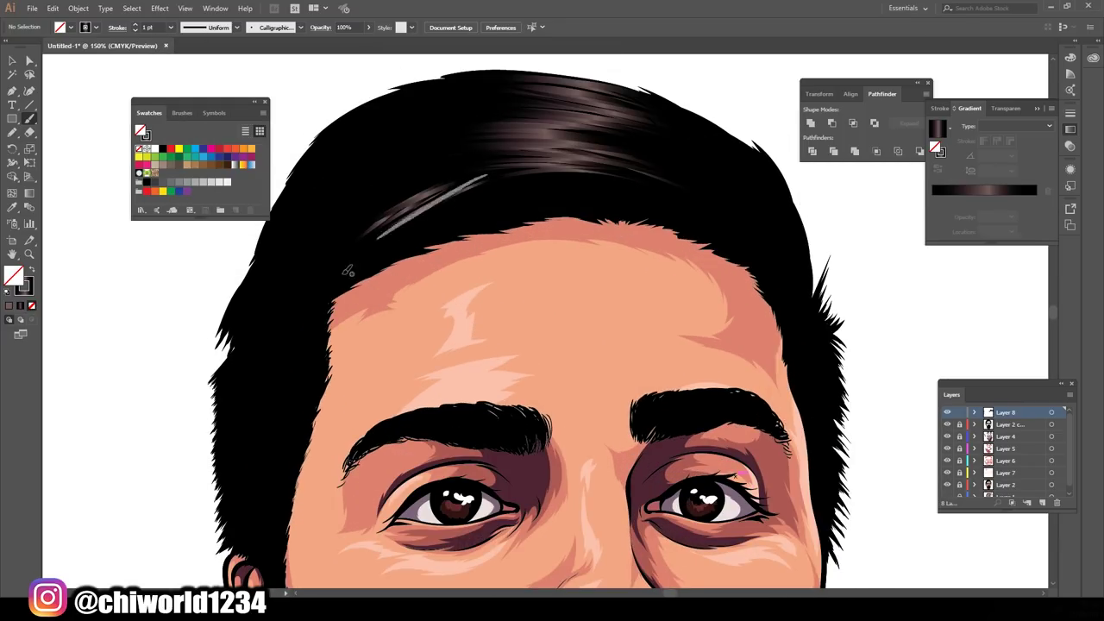
- Paint more thin highlight strands over the left and upper-left hair
{"action": "left_click_drag", "start_coordinate": [395, 214], "coordinate": [317, 261]}
{"action": "left_click_drag", "start_coordinate": [336, 145], "coordinate": [284, 250]}
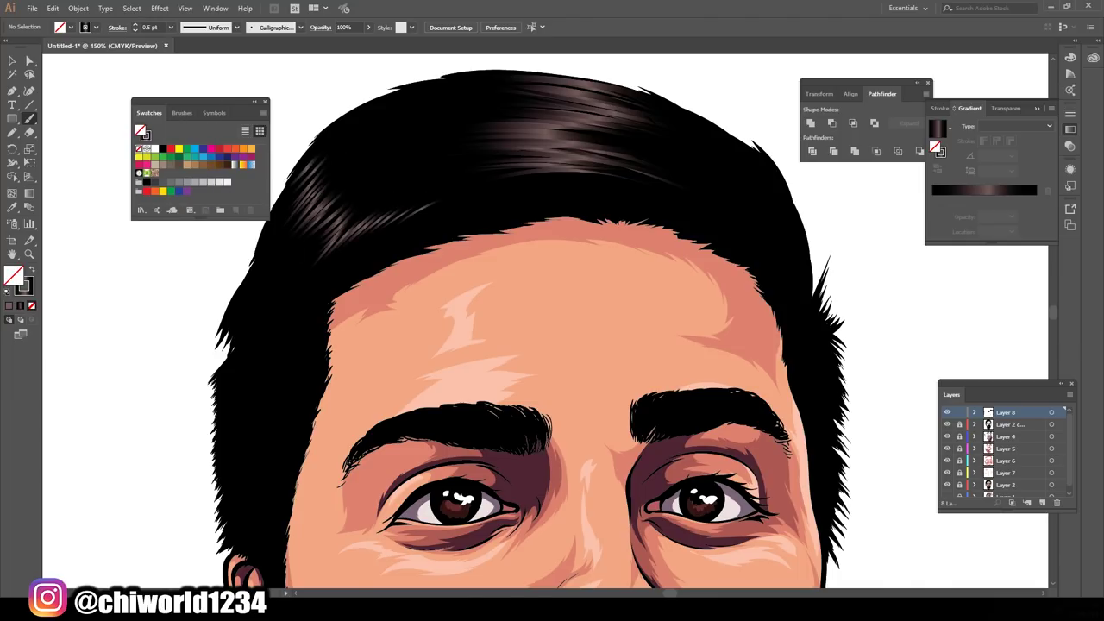
{"action": "left_click_drag", "start_coordinate": [394, 141], "coordinate": [524, 197]}
{"action": "left_click_drag", "start_coordinate": [595, 248], "coordinate": [523, 197]}
{"action": "left_click_drag", "start_coordinate": [597, 143], "coordinate": [483, 180]}
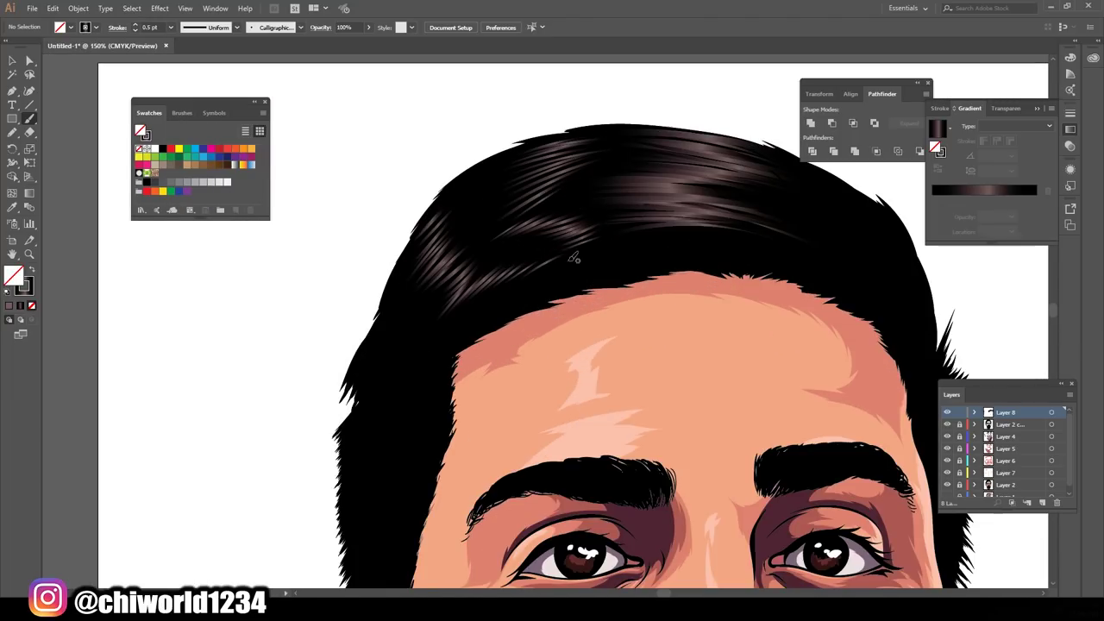
{"action": "left_click_drag", "start_coordinate": [573, 204], "coordinate": [502, 243]}
{"action": "left_click_drag", "start_coordinate": [588, 157], "coordinate": [474, 194]}
{"action": "scroll", "coordinate": [517, 311], "scroll_direction": "down", "scroll_amount": 3}
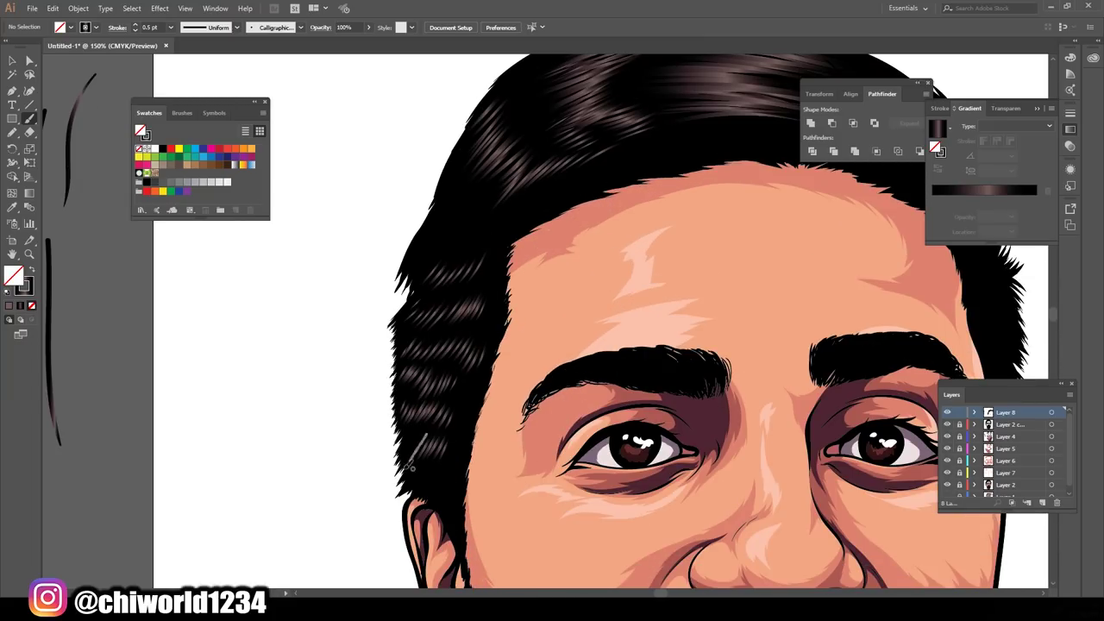
- Add two more thin light strands sweeping across the hair
{"action": "key", "text": "ctrl+0"}
{"action": "key", "text": "ctrl+1"}
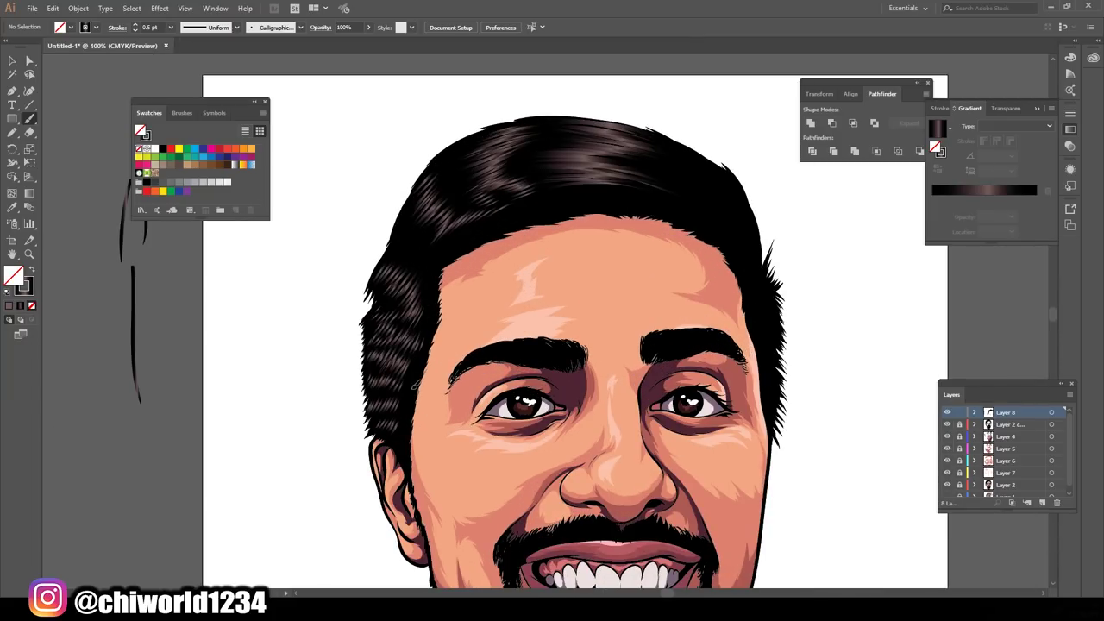
{"action": "key", "text": "ctrl+minus"}
{"action": "scroll", "coordinate": [675, 322], "scroll_direction": "up", "scroll_amount": 3}
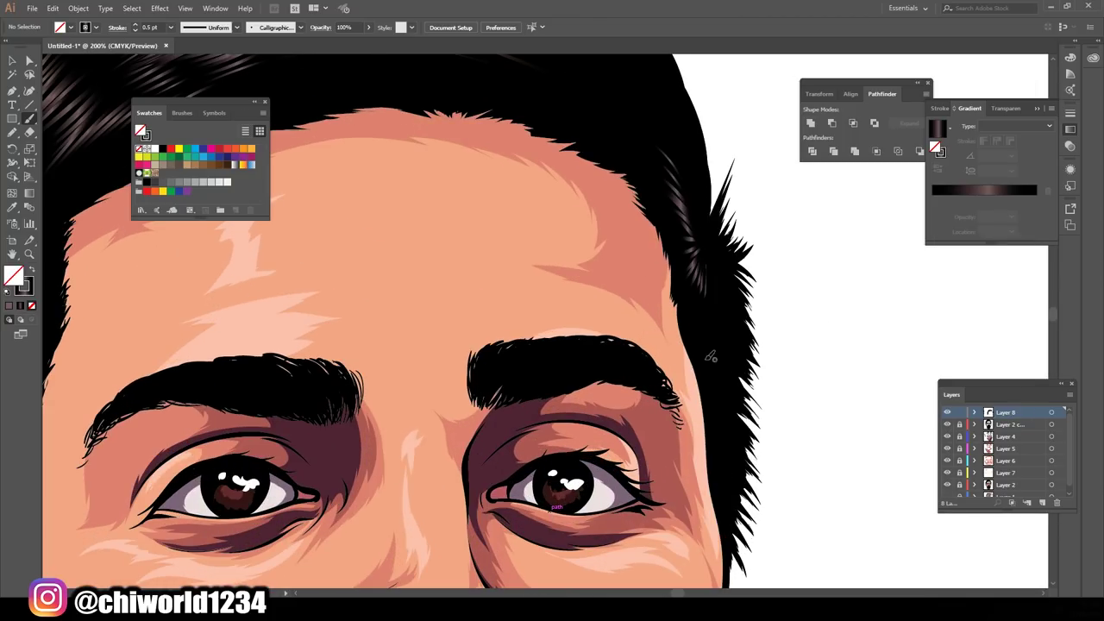
{"action": "scroll", "coordinate": [695, 143], "scroll_direction": "up", "scroll_amount": 3}
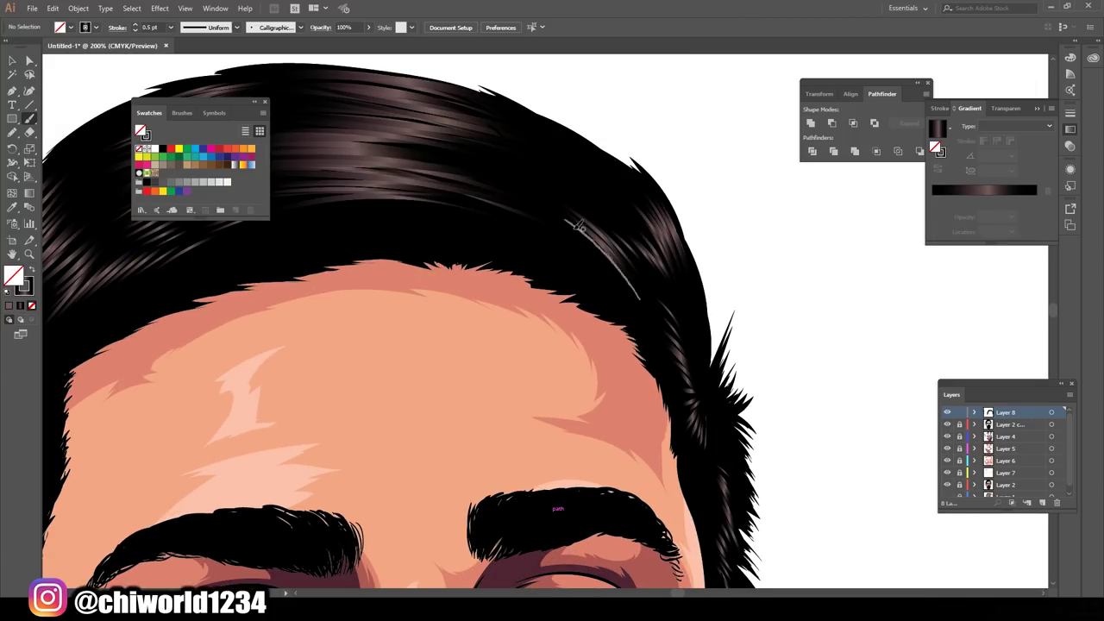
{"action": "left_click_drag", "start_coordinate": [620, 186], "coordinate": [362, 216]}
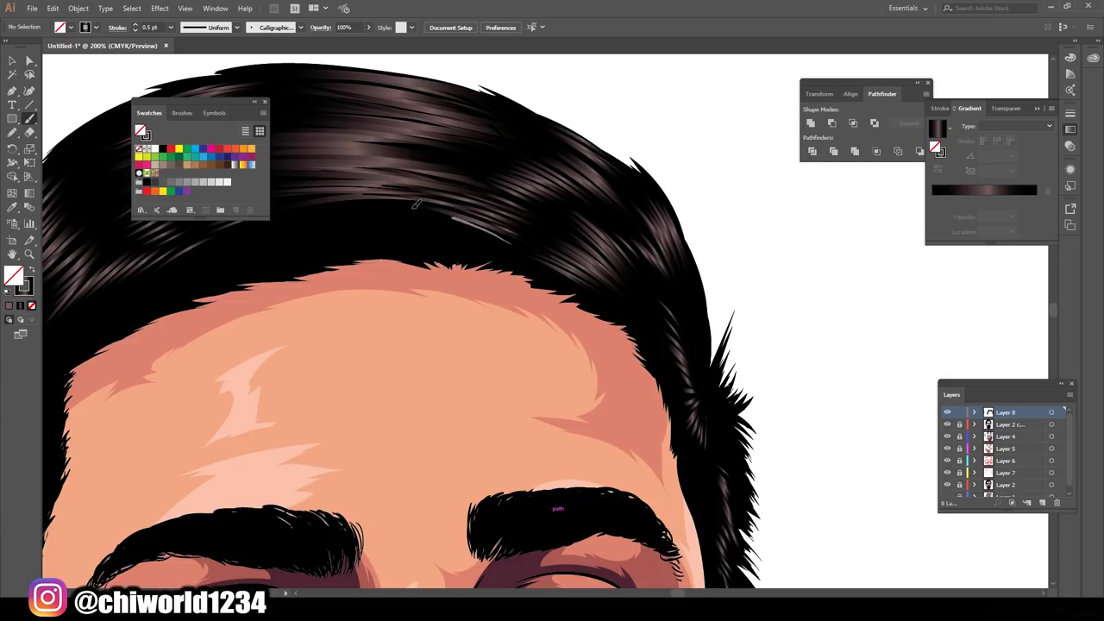
{"action": "key", "text": "ctrl+minus"}
{"action": "left_click_drag", "start_coordinate": [518, 226], "coordinate": [642, 222]}
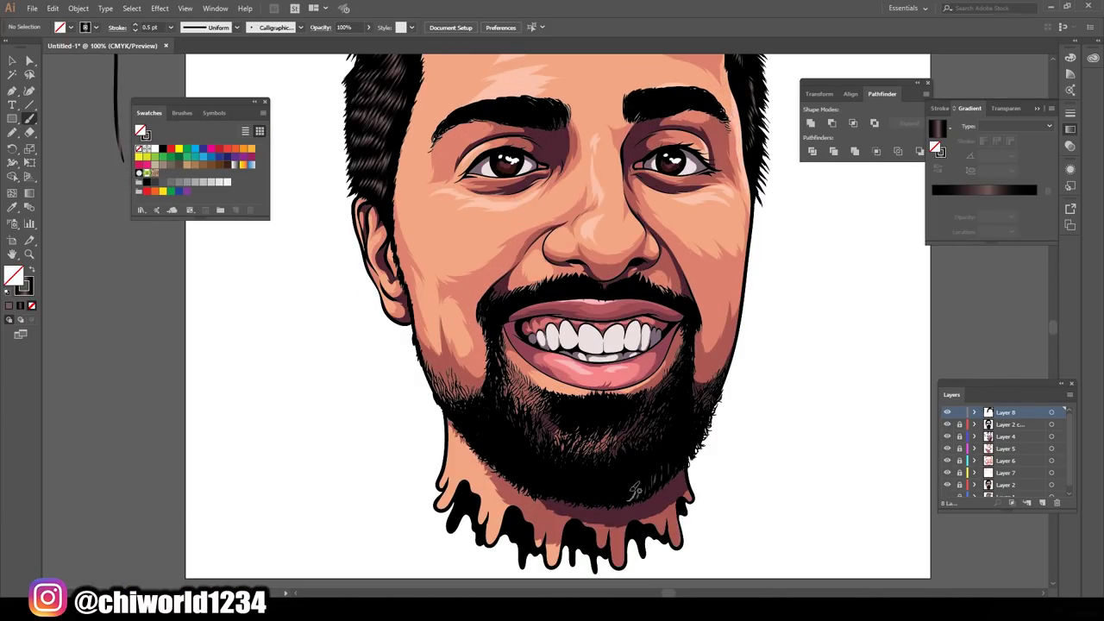